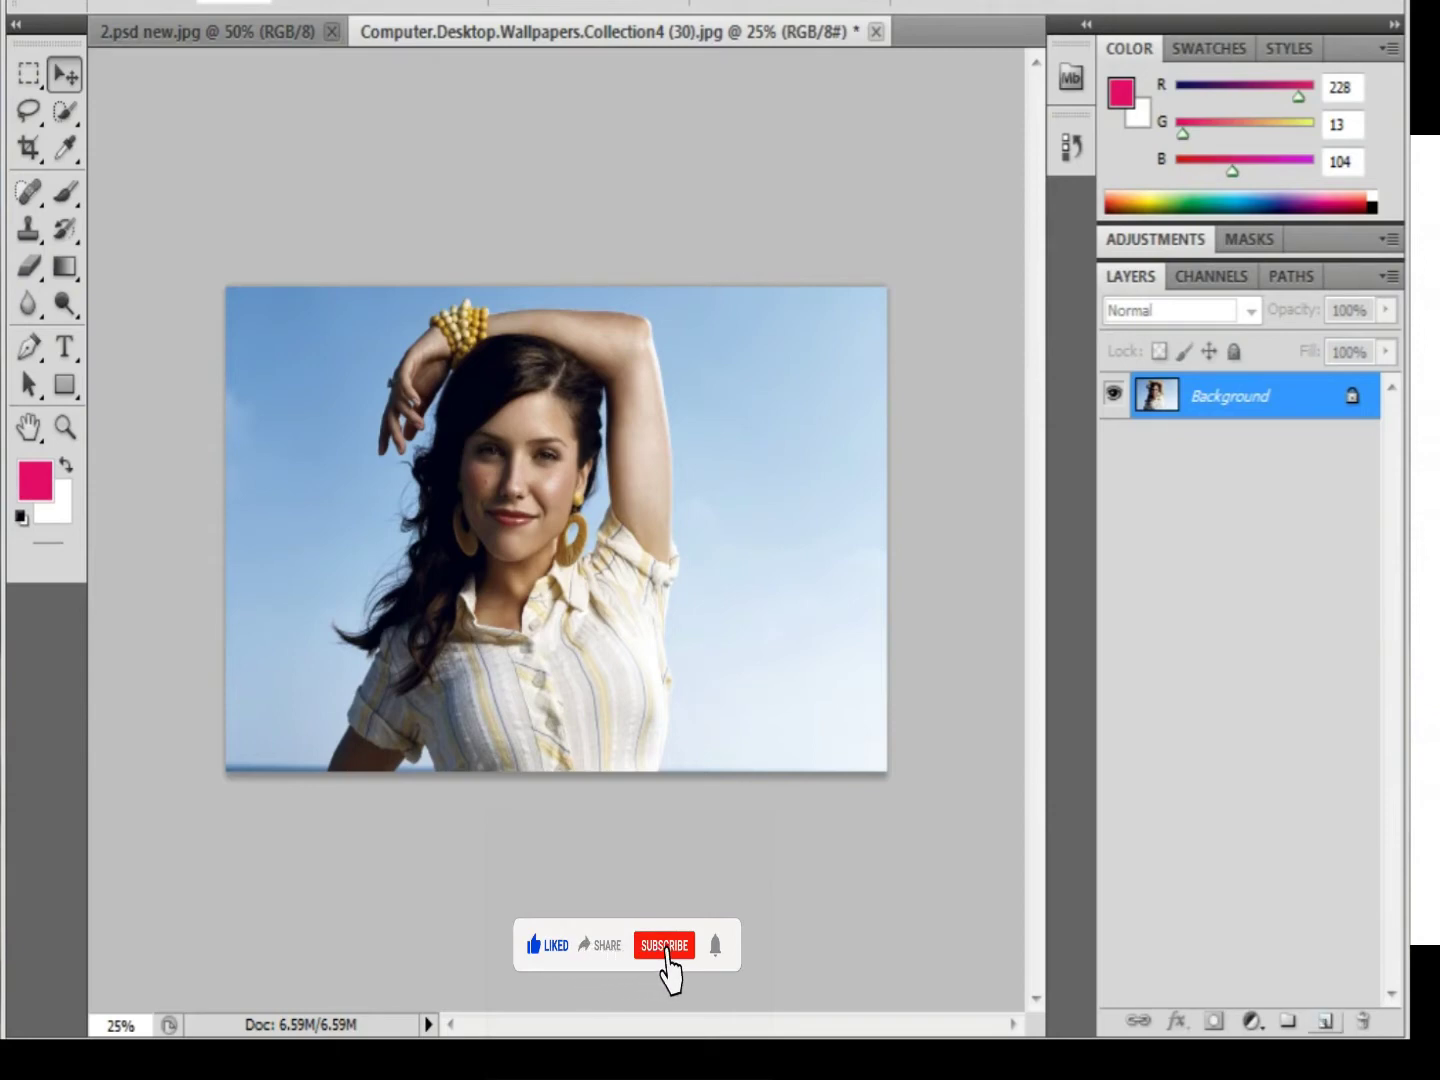
# Add an empty Layer 1 above the Background of the blue-sky portrait.
pyautogui.click(1325, 1021)
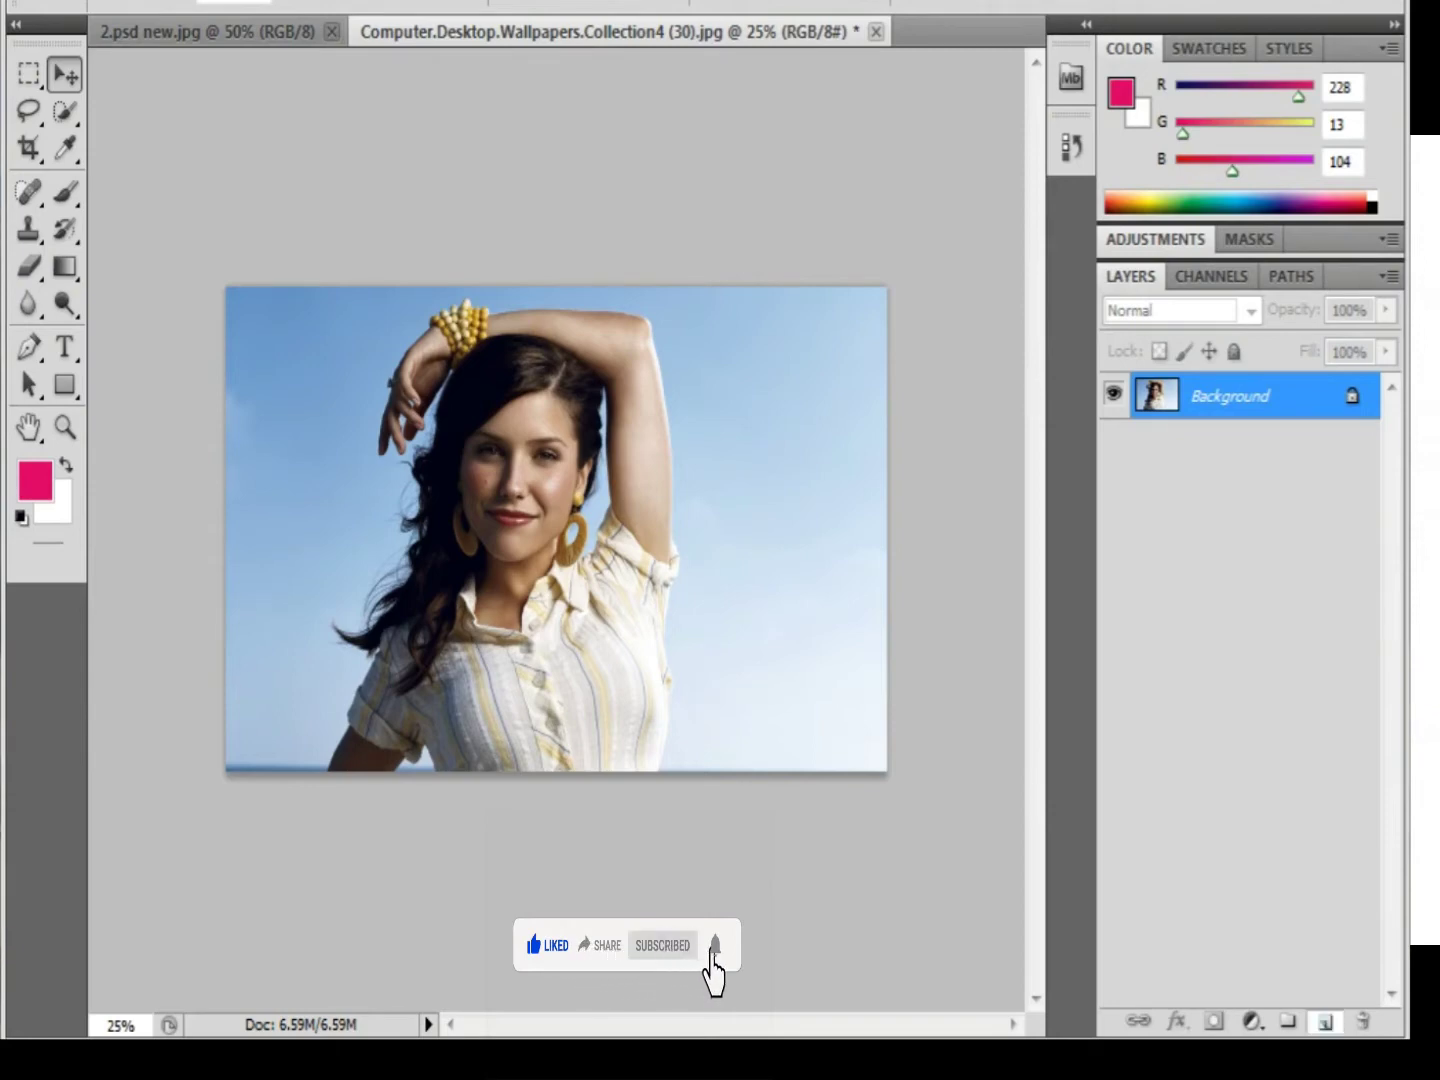
pyautogui.press('w')
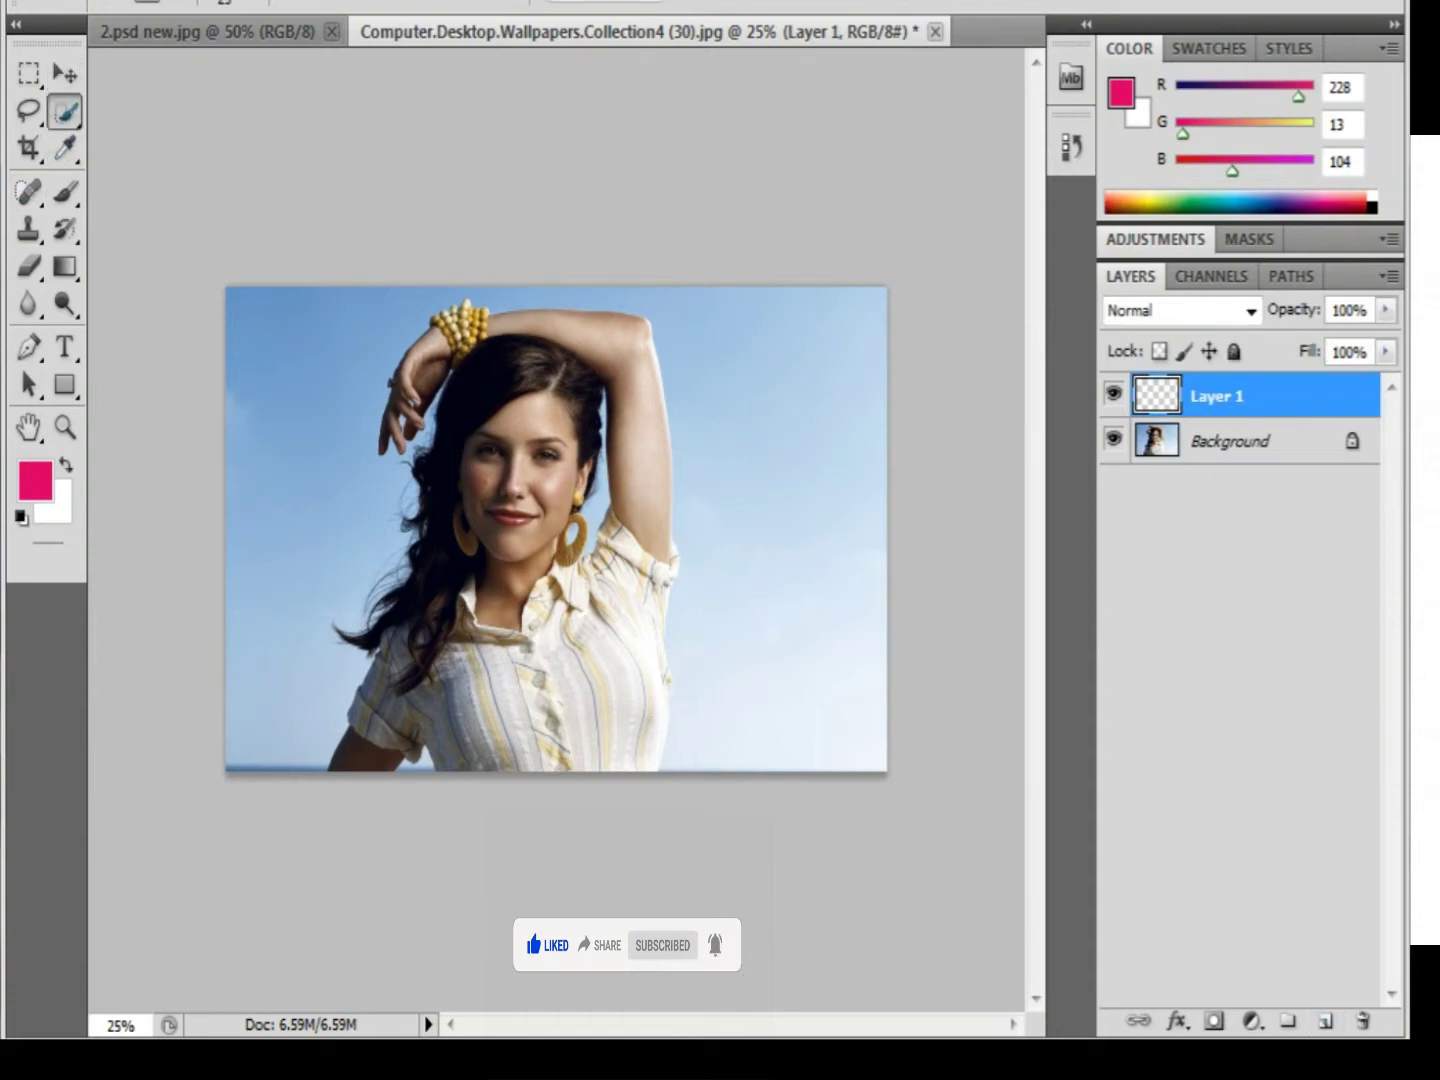
# With Quick Selection, select the blue sky left of the woman and above her arm.
pyautogui.rightClick(64, 111)
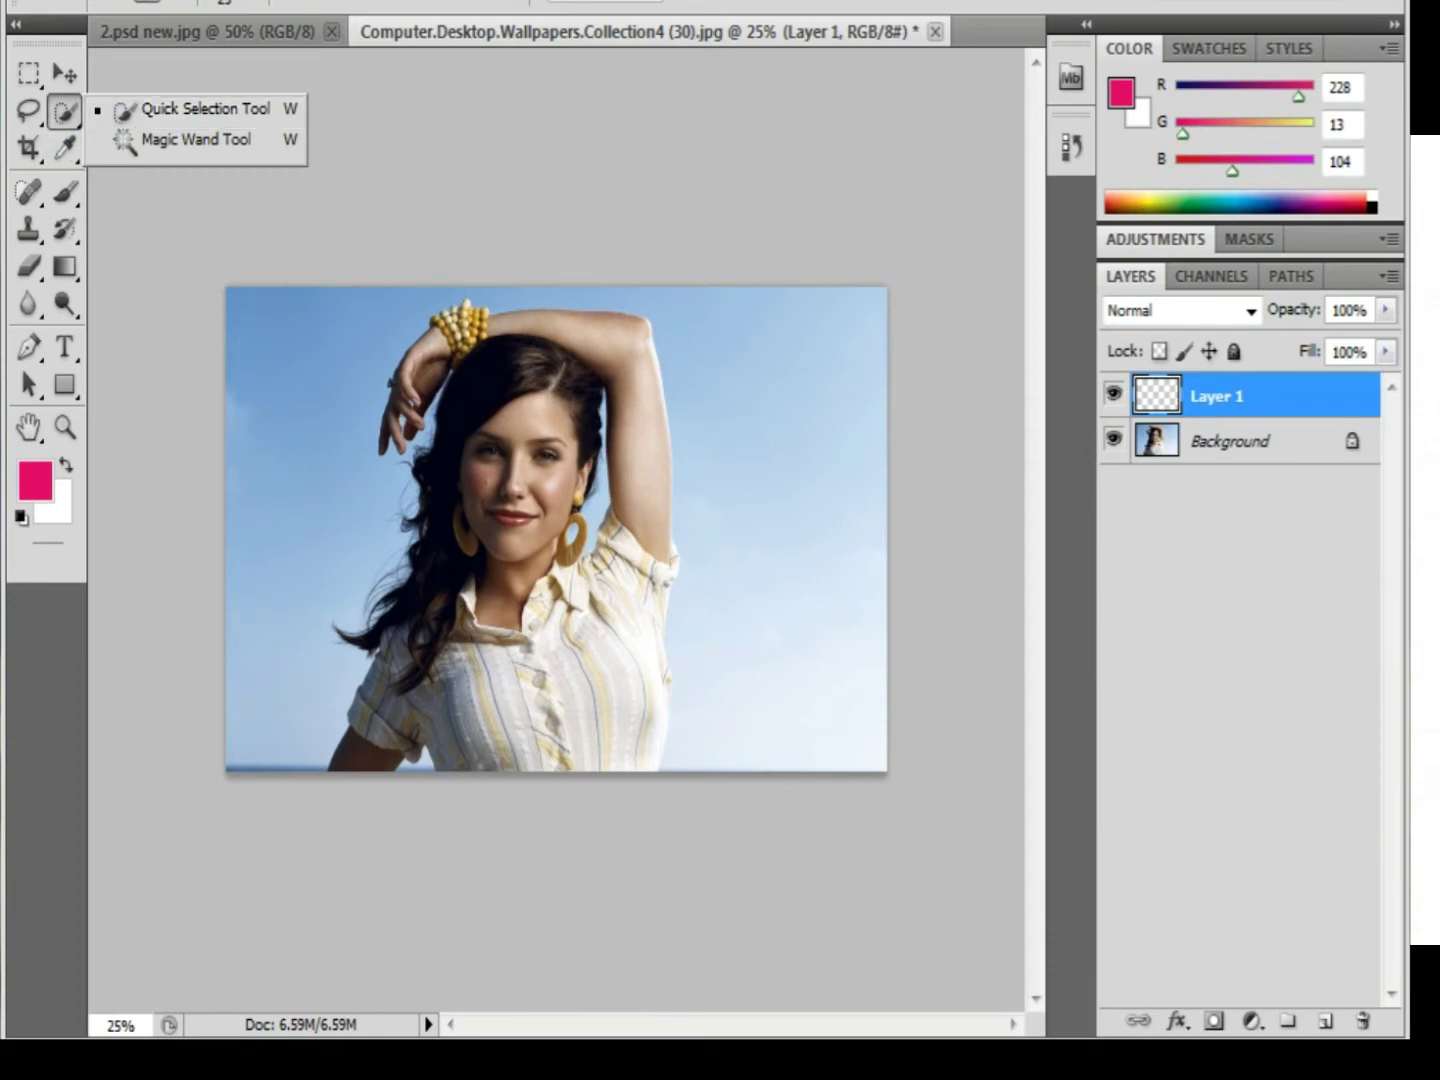
pyautogui.click(195, 108)
pyautogui.moveTo(300, 393); pyautogui.dragTo(350, 640)
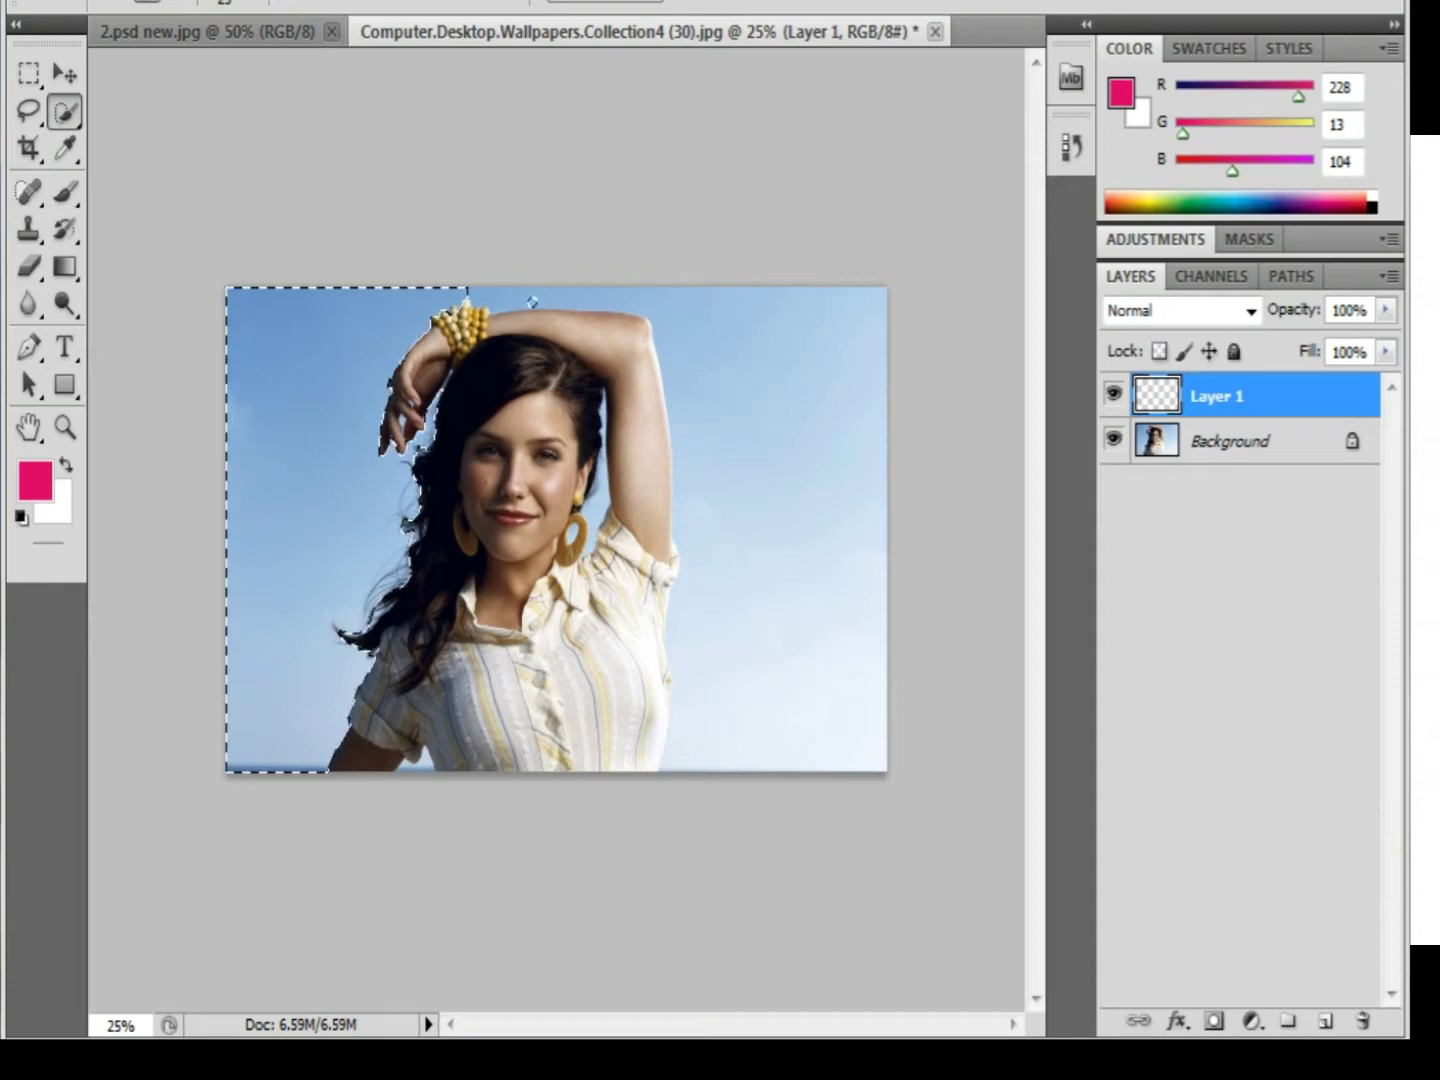
pyautogui.moveTo(500, 300)
pyautogui.mouseDown()
pyautogui.moveTo(730, 350)
pyautogui.moveTo(760, 680)
pyautogui.mouseUp()
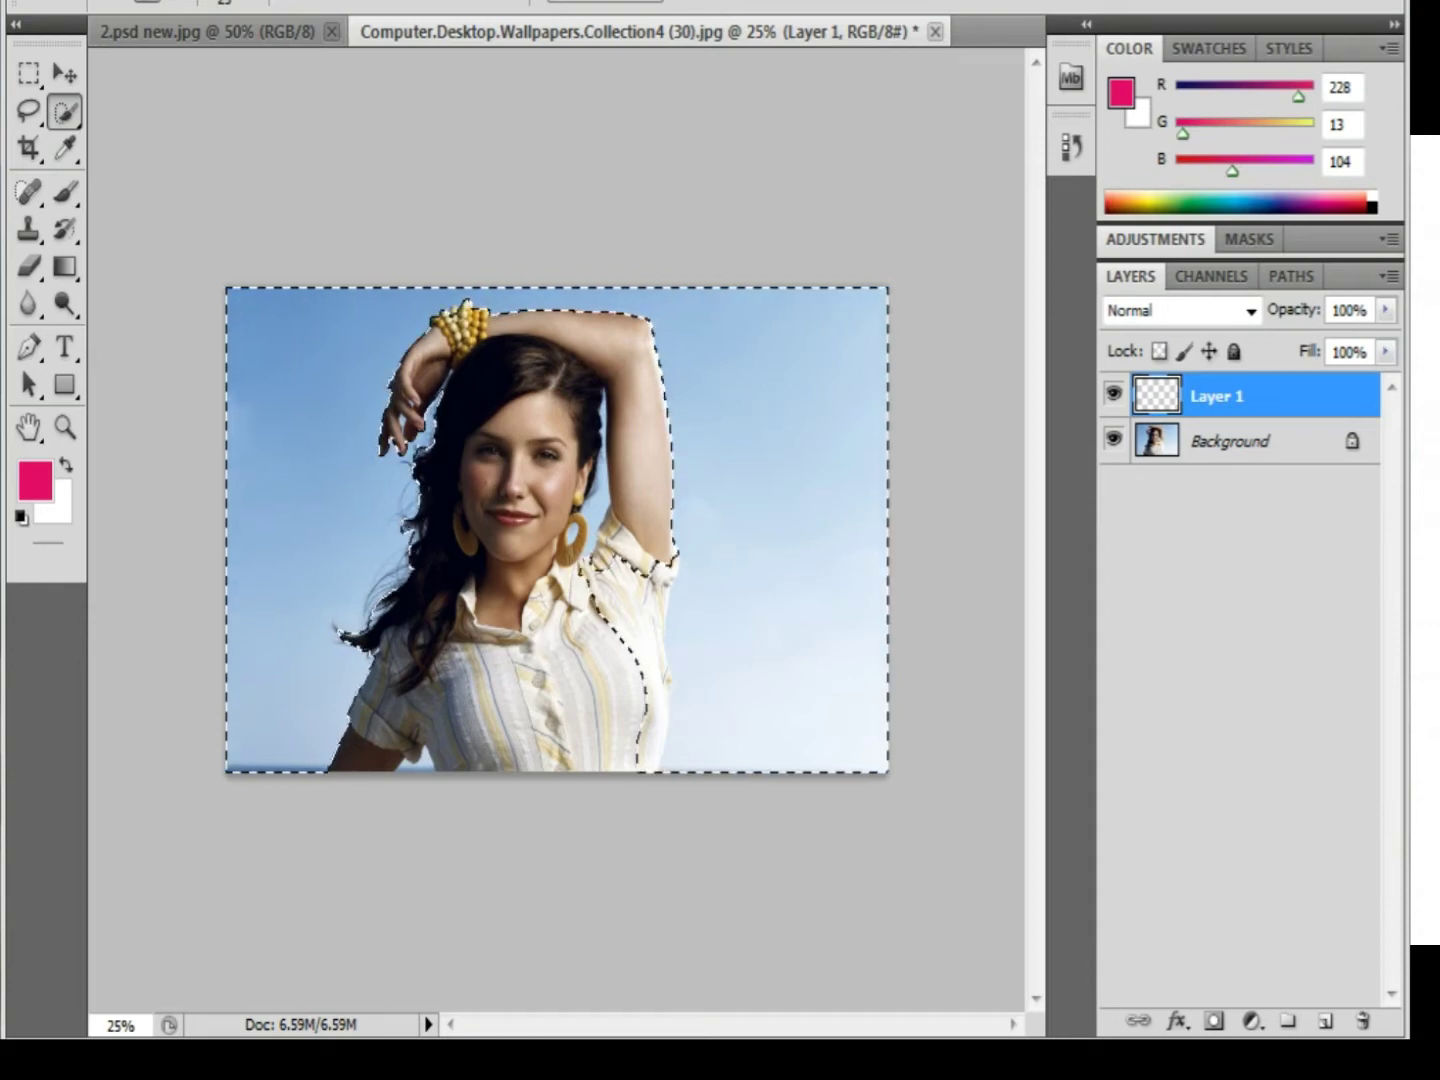
pyautogui.hotkey('ctrl', '+')
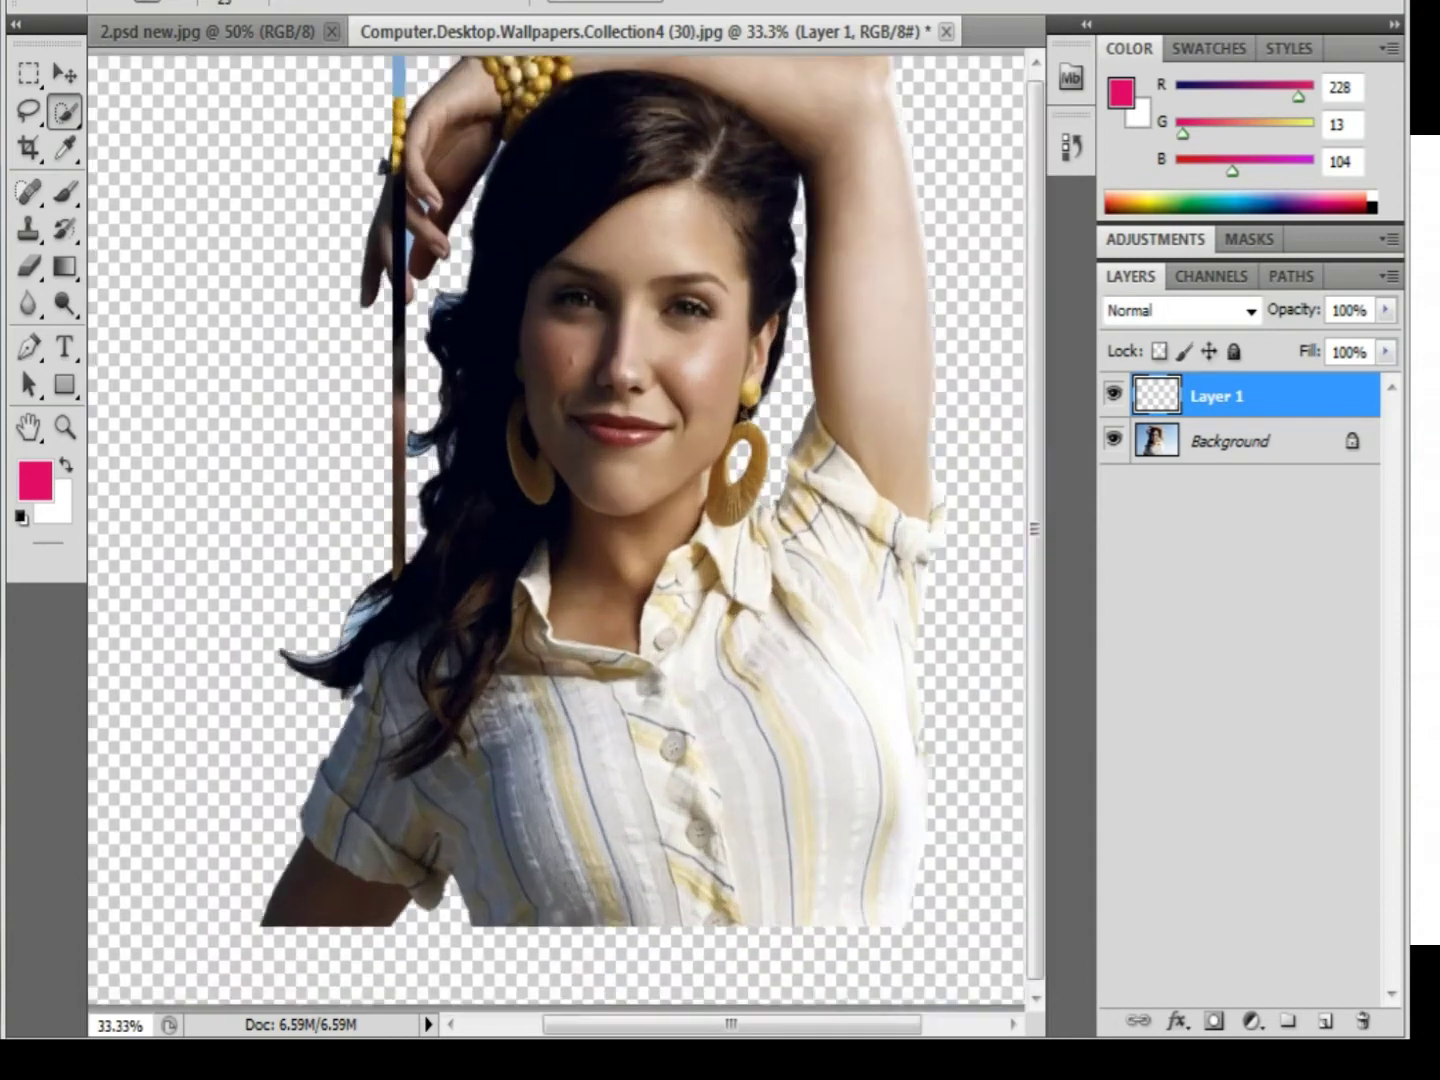
pyautogui.hotkey('ctrl', '+')
pyautogui.scroll(-3, 556, 540)
pyautogui.scroll(-2, 556, 540)
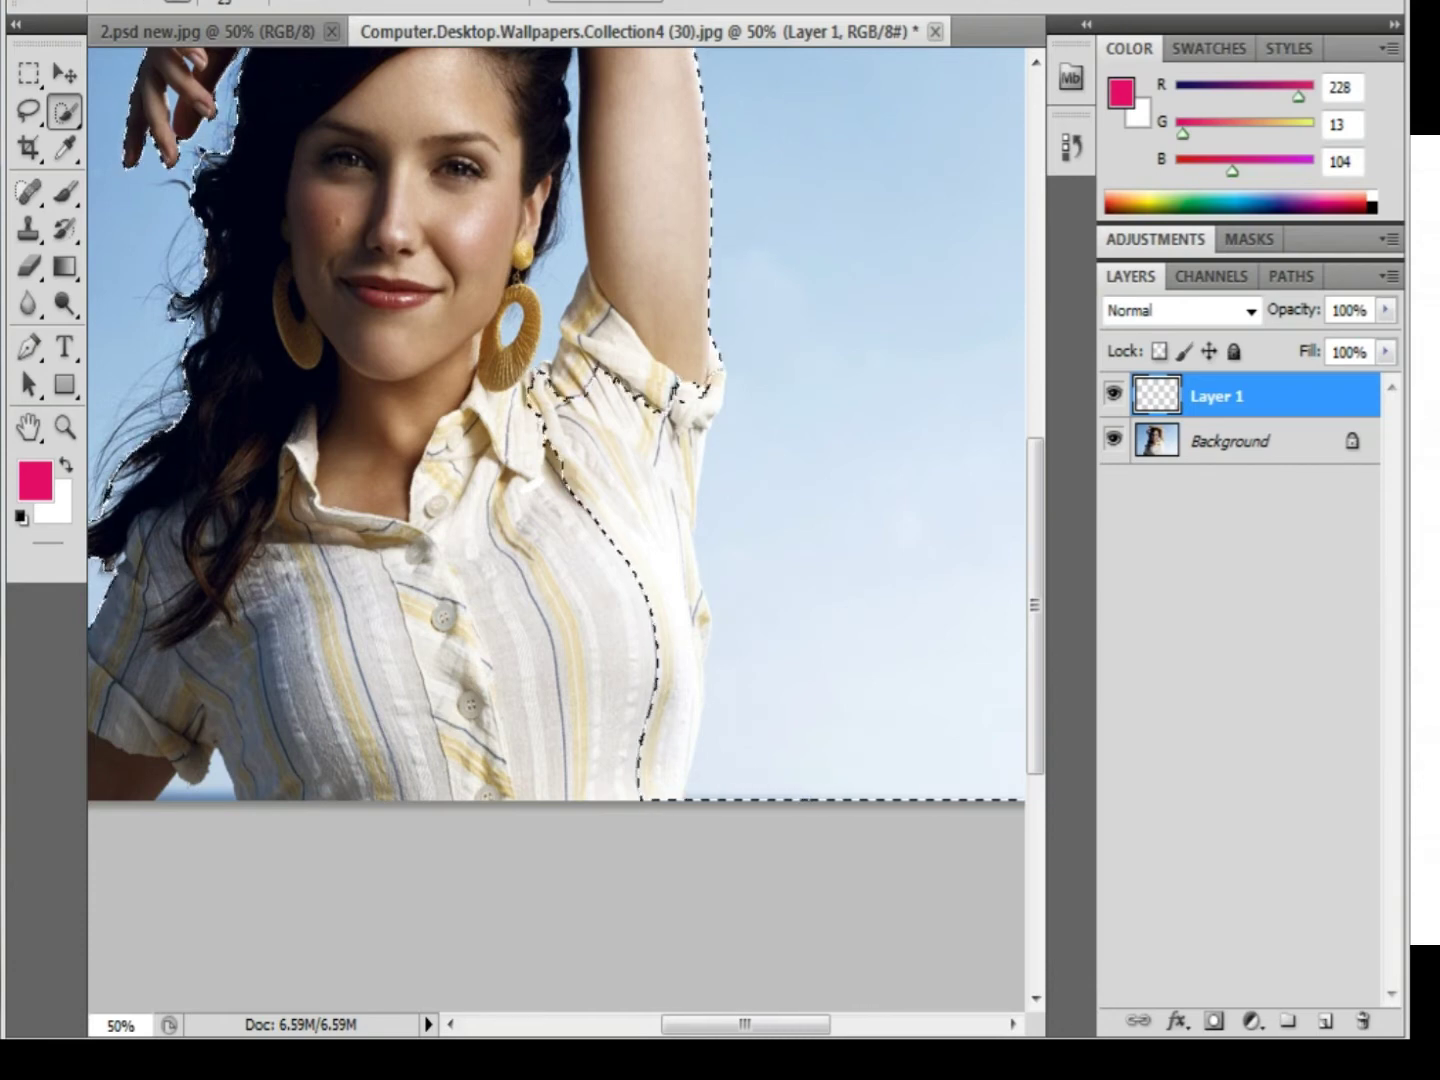
# Extend the sky selection down the shirt and around the sleeve, removing stray collar bits.
pyautogui.moveTo(705, 400)
pyautogui.mouseDown()
pyautogui.moveTo(665, 545)
pyautogui.moveTo(690, 770)
pyautogui.mouseUp()
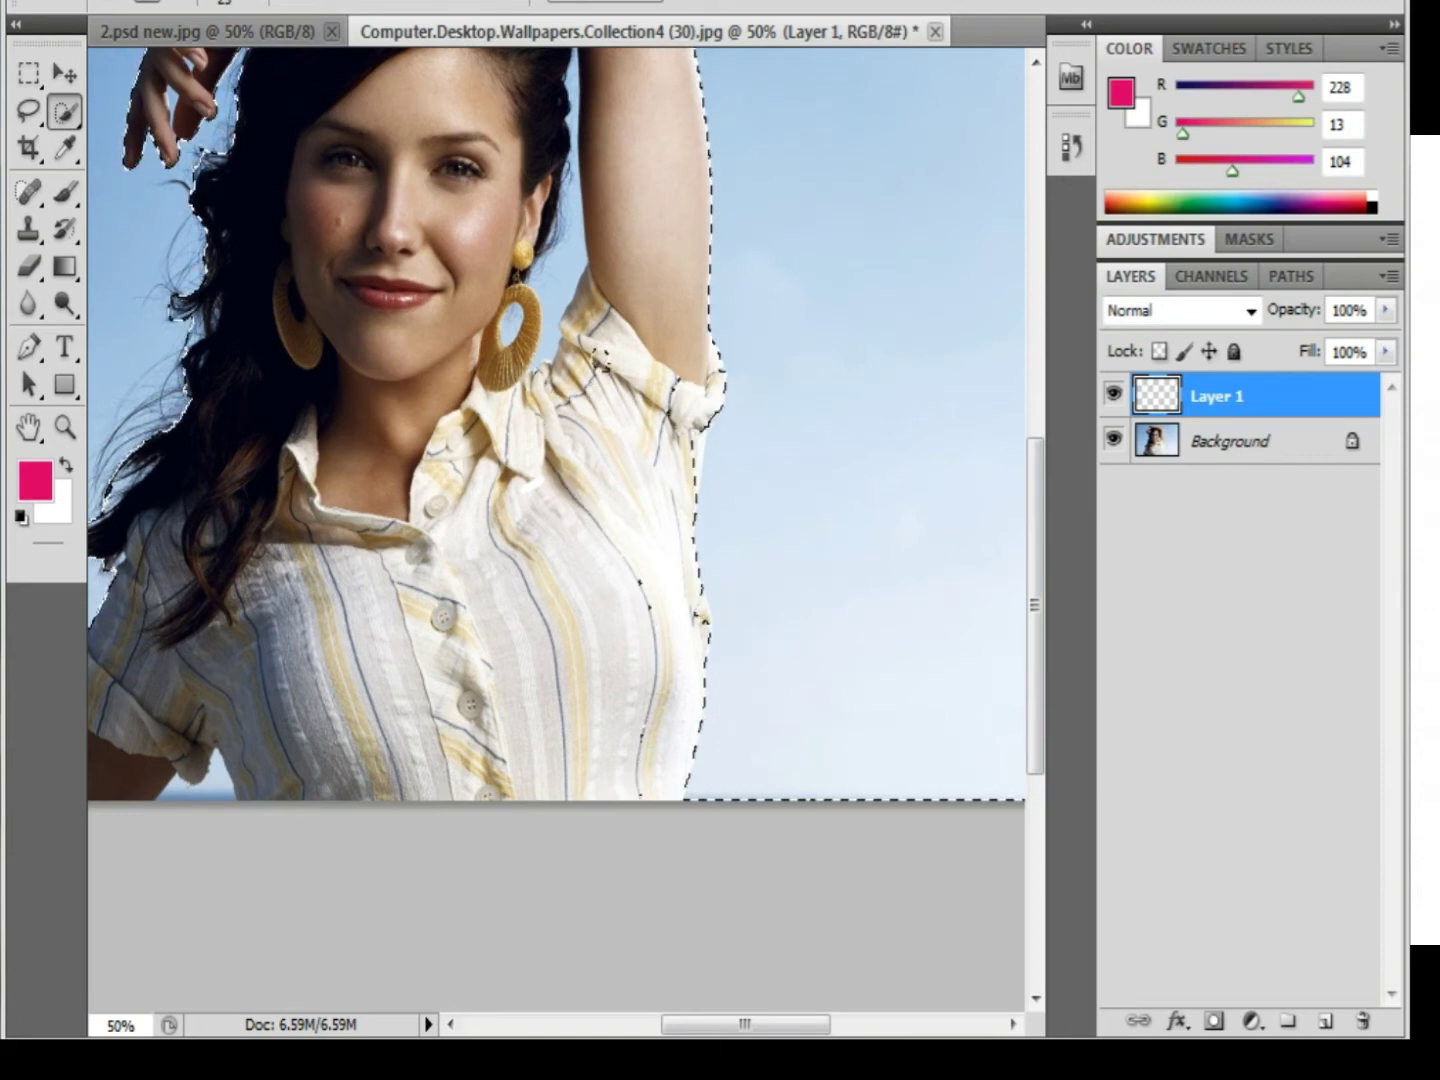
pyautogui.moveTo(610, 340)
pyautogui.mouseDown()
pyautogui.moveTo(530, 510)
pyautogui.moveTo(565, 345)
pyautogui.mouseUp()
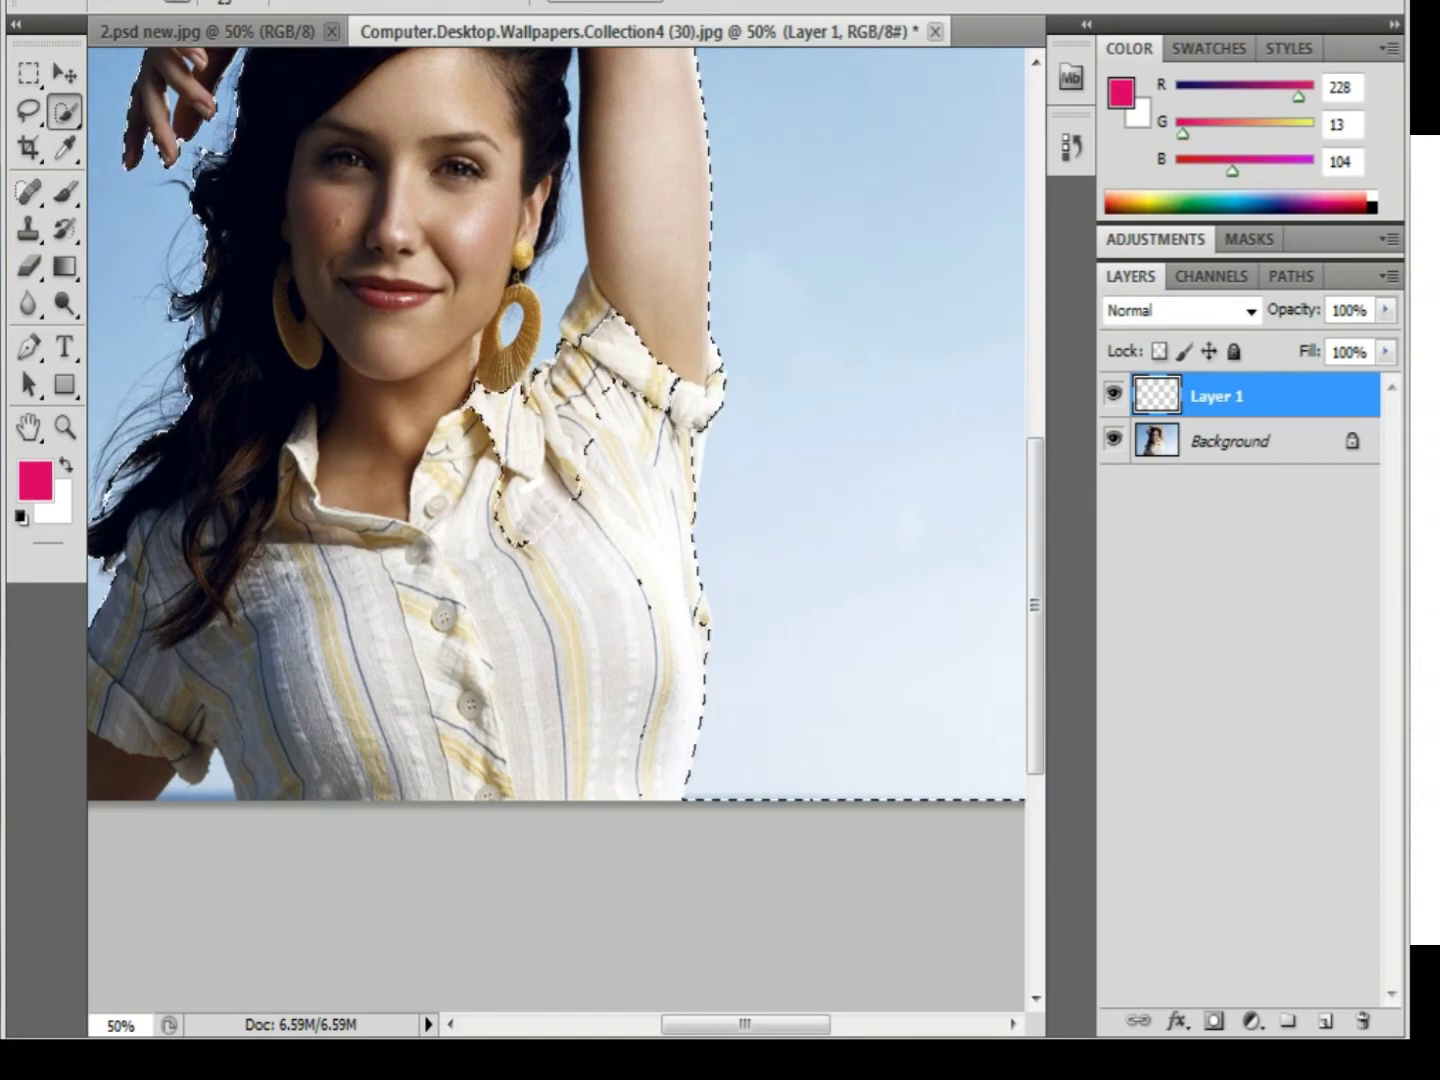
pyautogui.moveTo(550, 515); pyautogui.dragTo(570, 360)
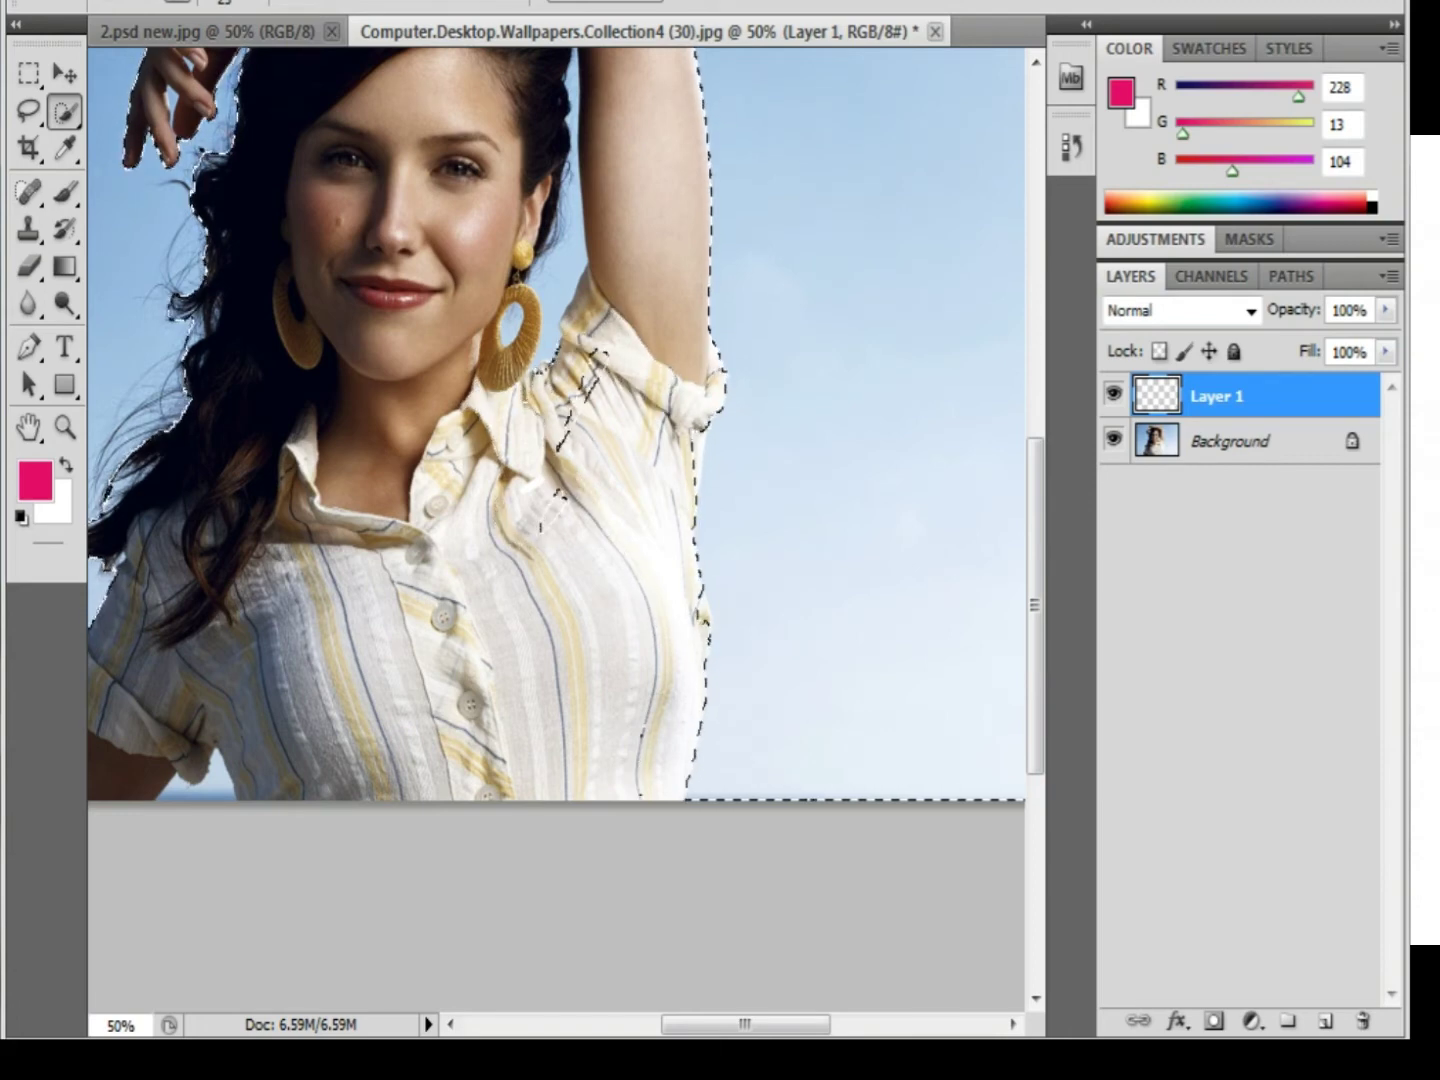
pyautogui.moveTo(552, 505); pyautogui.dragTo(563, 355)
pyautogui.moveTo(553, 510); pyautogui.dragTo(560, 490)
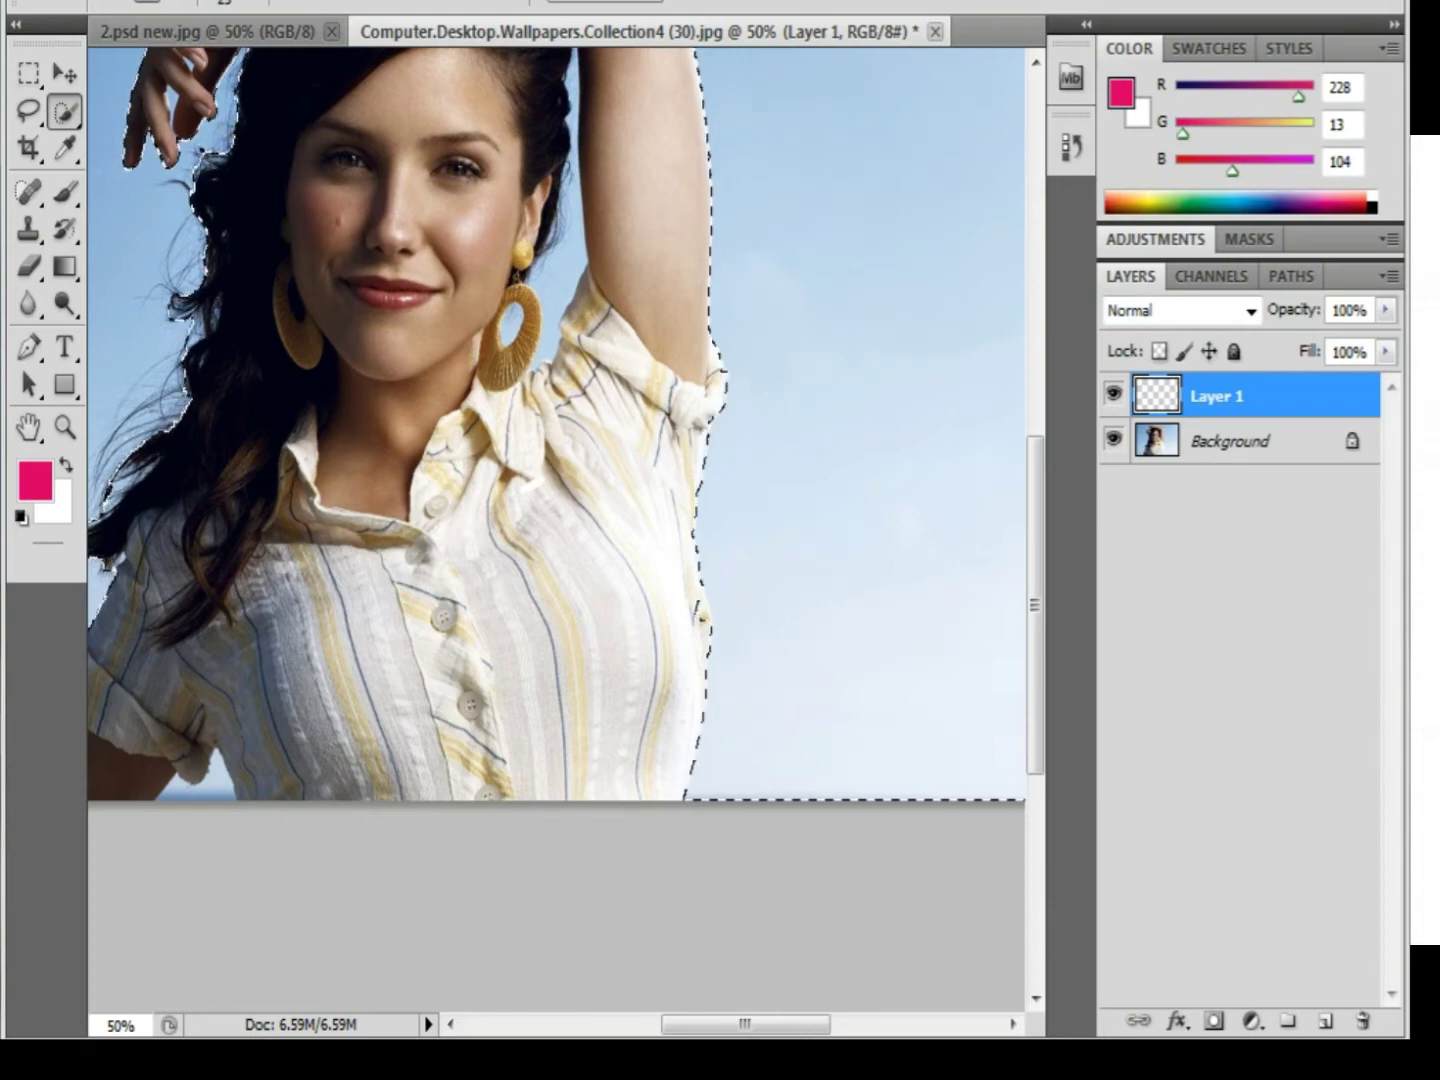
# Add the sky gap between the woman's hair and arm to the selection.
pyautogui.scroll(5, 555, 520)
pyautogui.scroll(-1, 598, 560)
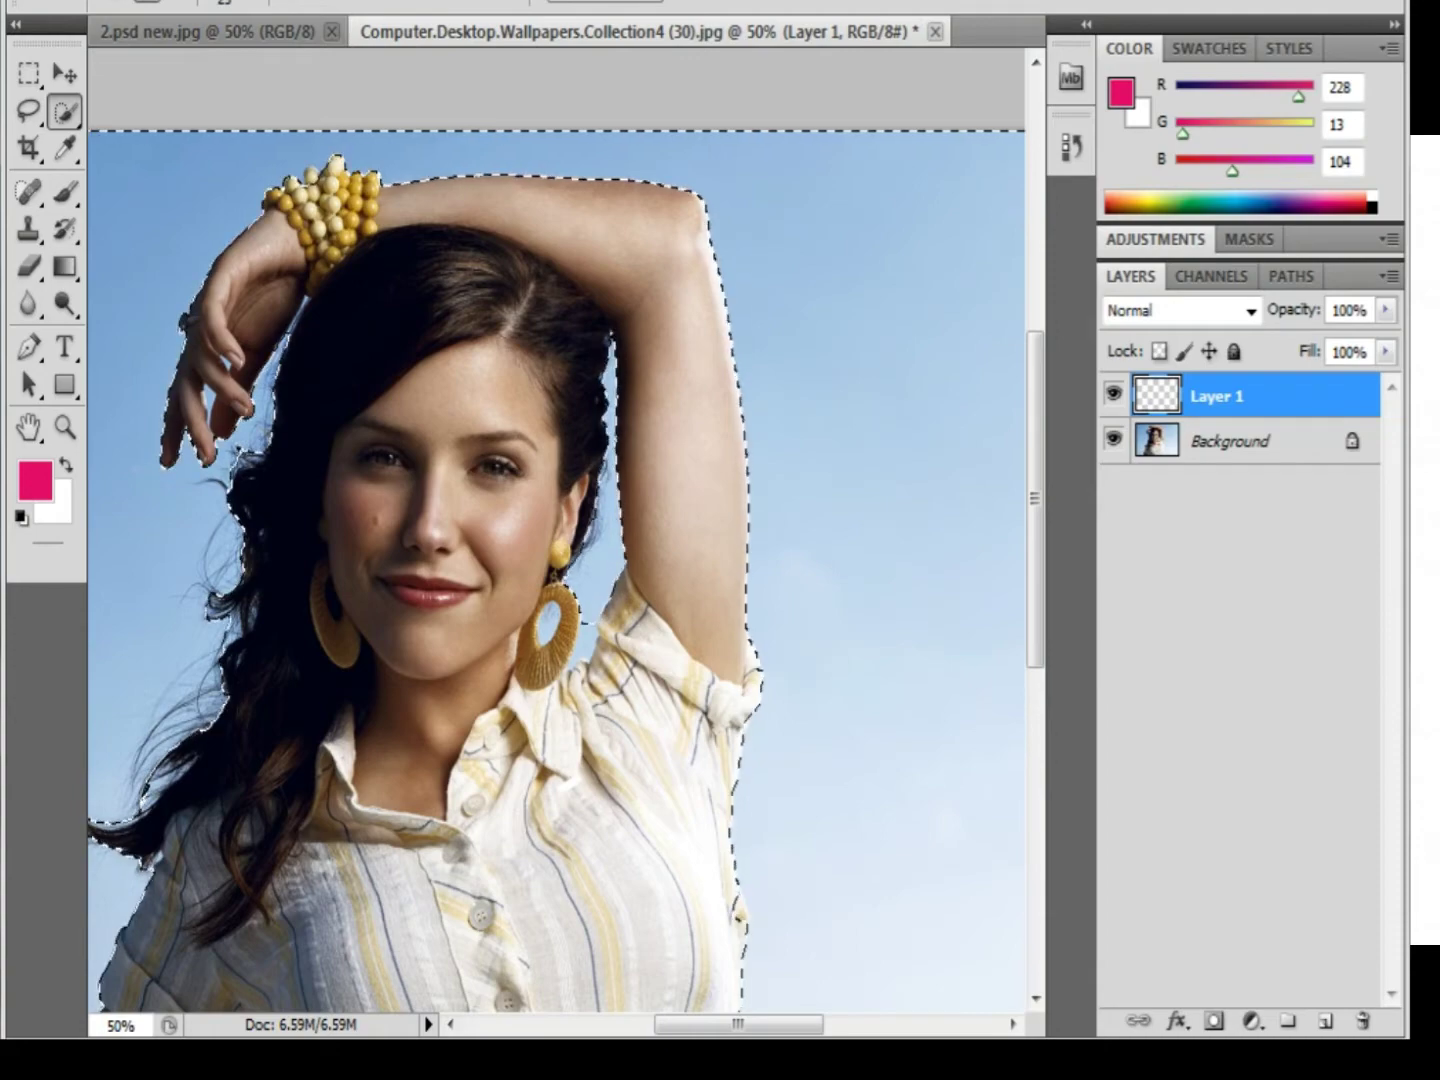
pyautogui.moveTo(598, 560); pyautogui.dragTo(612, 370)
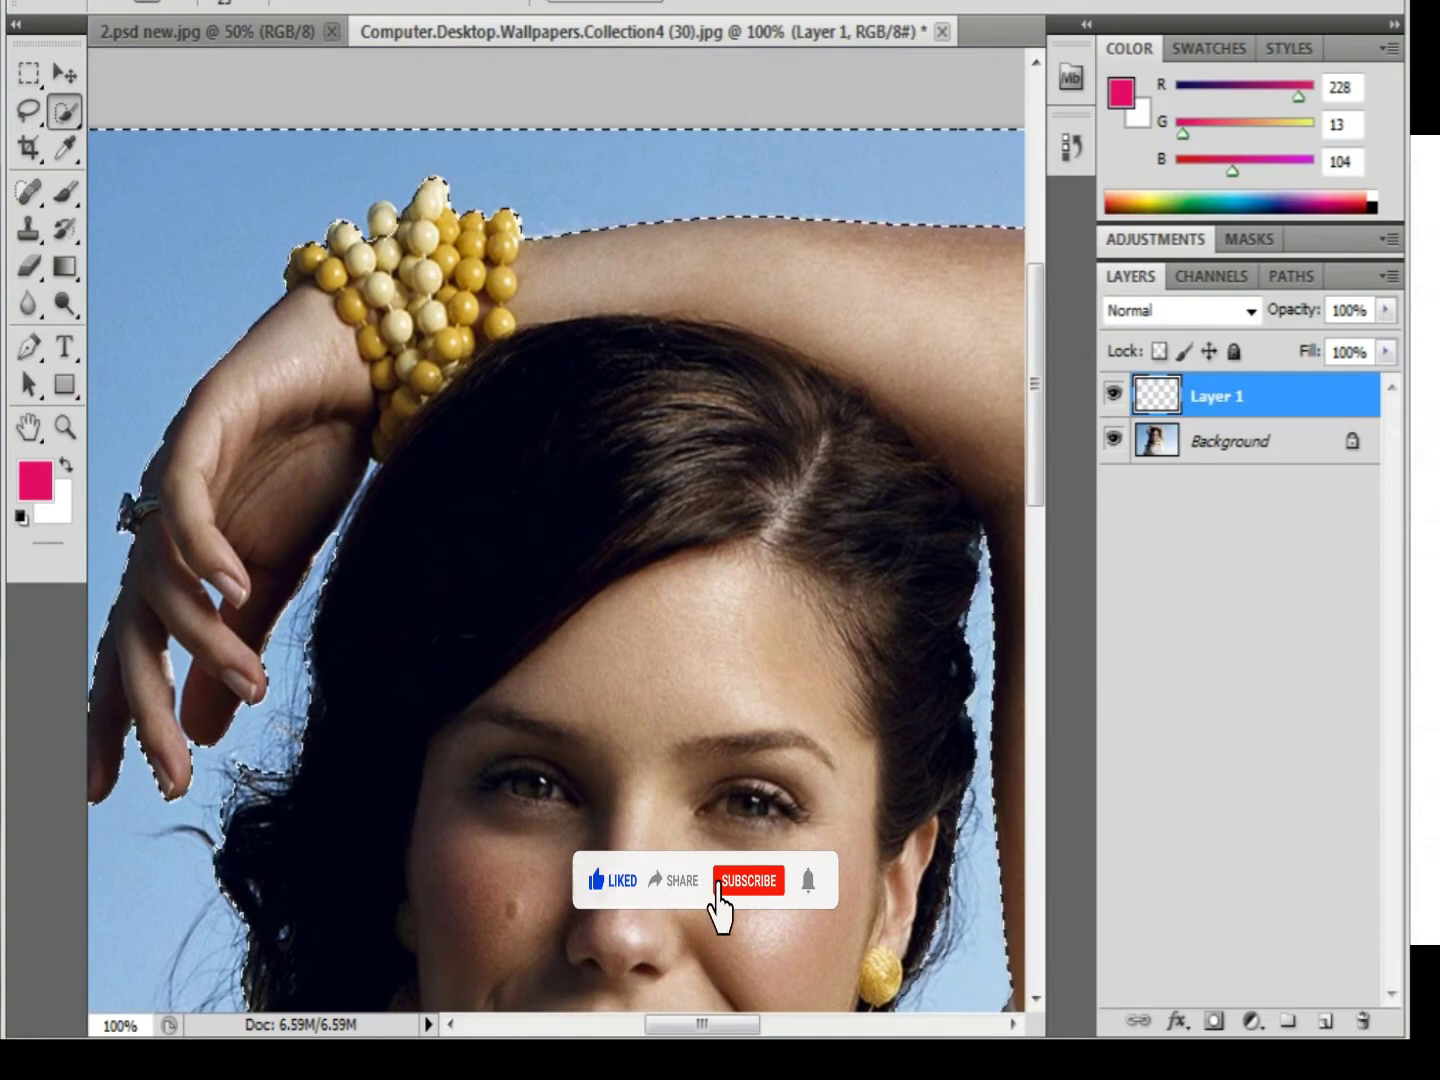
pyautogui.hotkey('ctrl', '-')
pyautogui.hotkey('ctrl', '-')
pyautogui.hotkey('ctrl', '-')
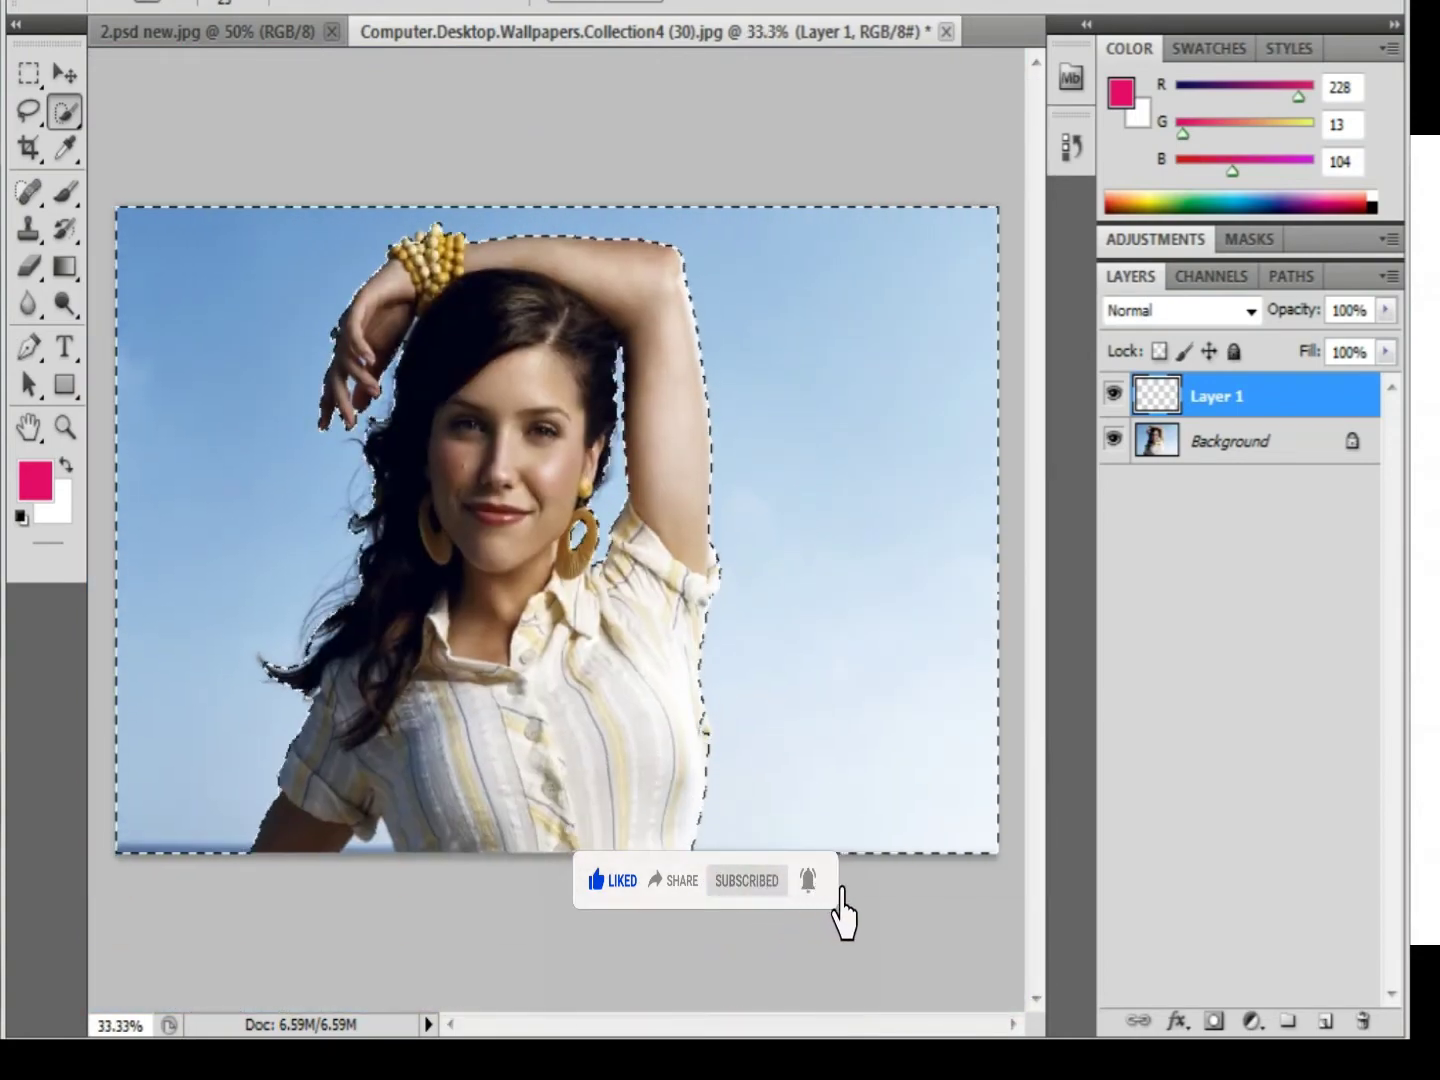
# Feather the sky selection by 5 px and invert it to select only the woman.
pyautogui.rightClick(658, 422)
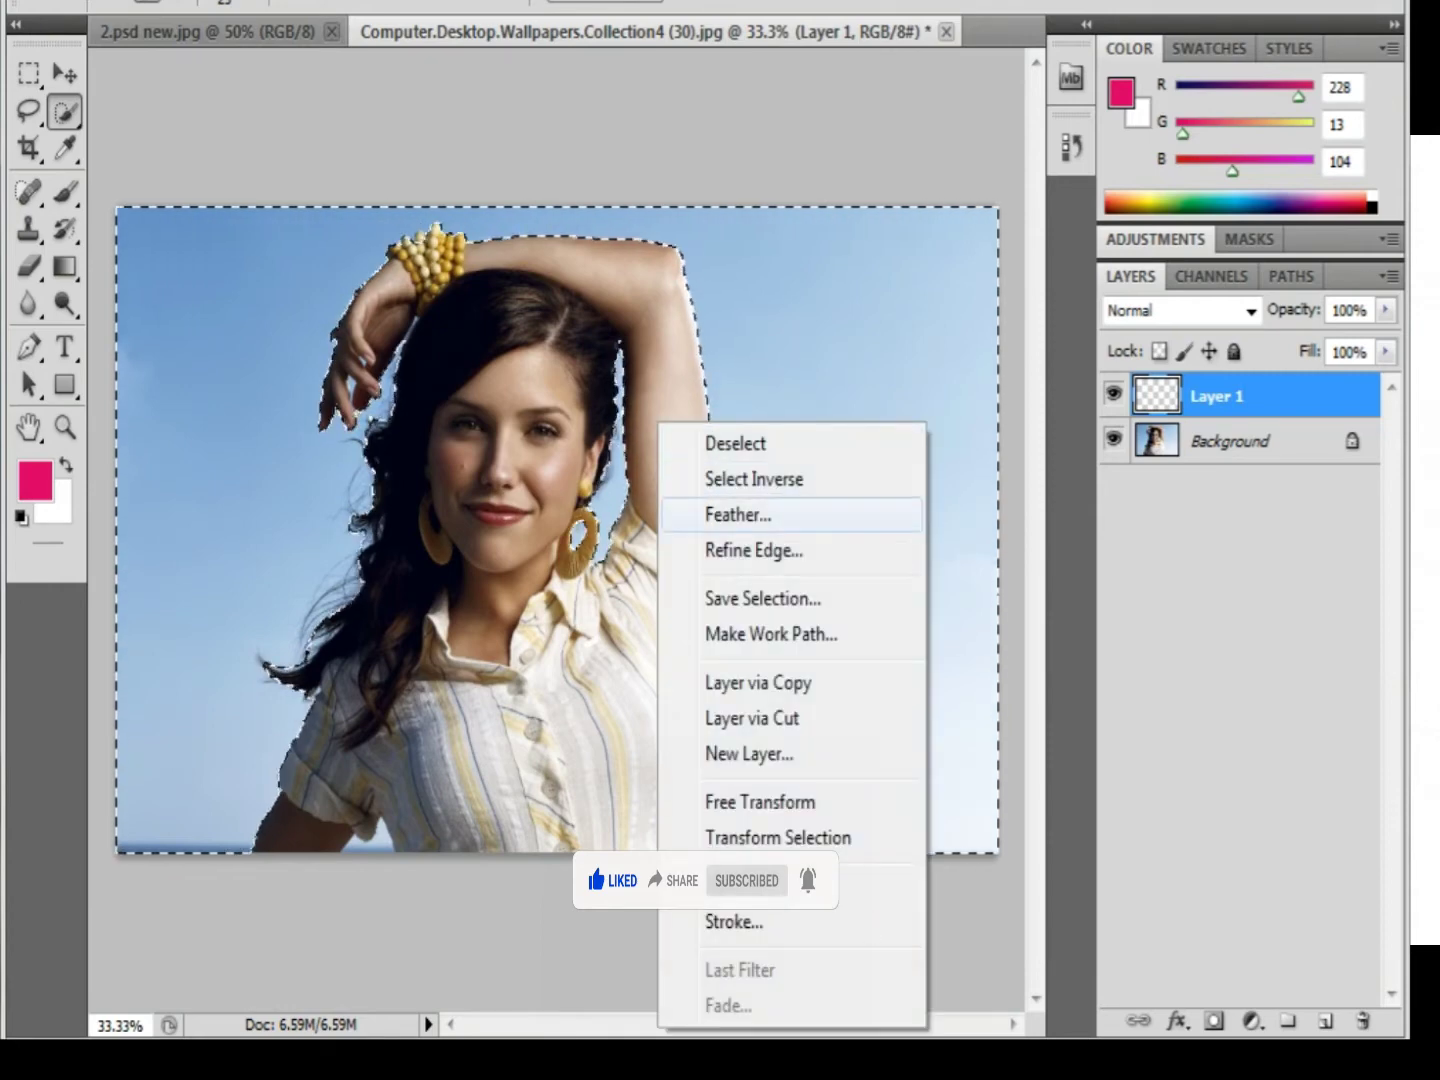
pyautogui.click(738, 514)
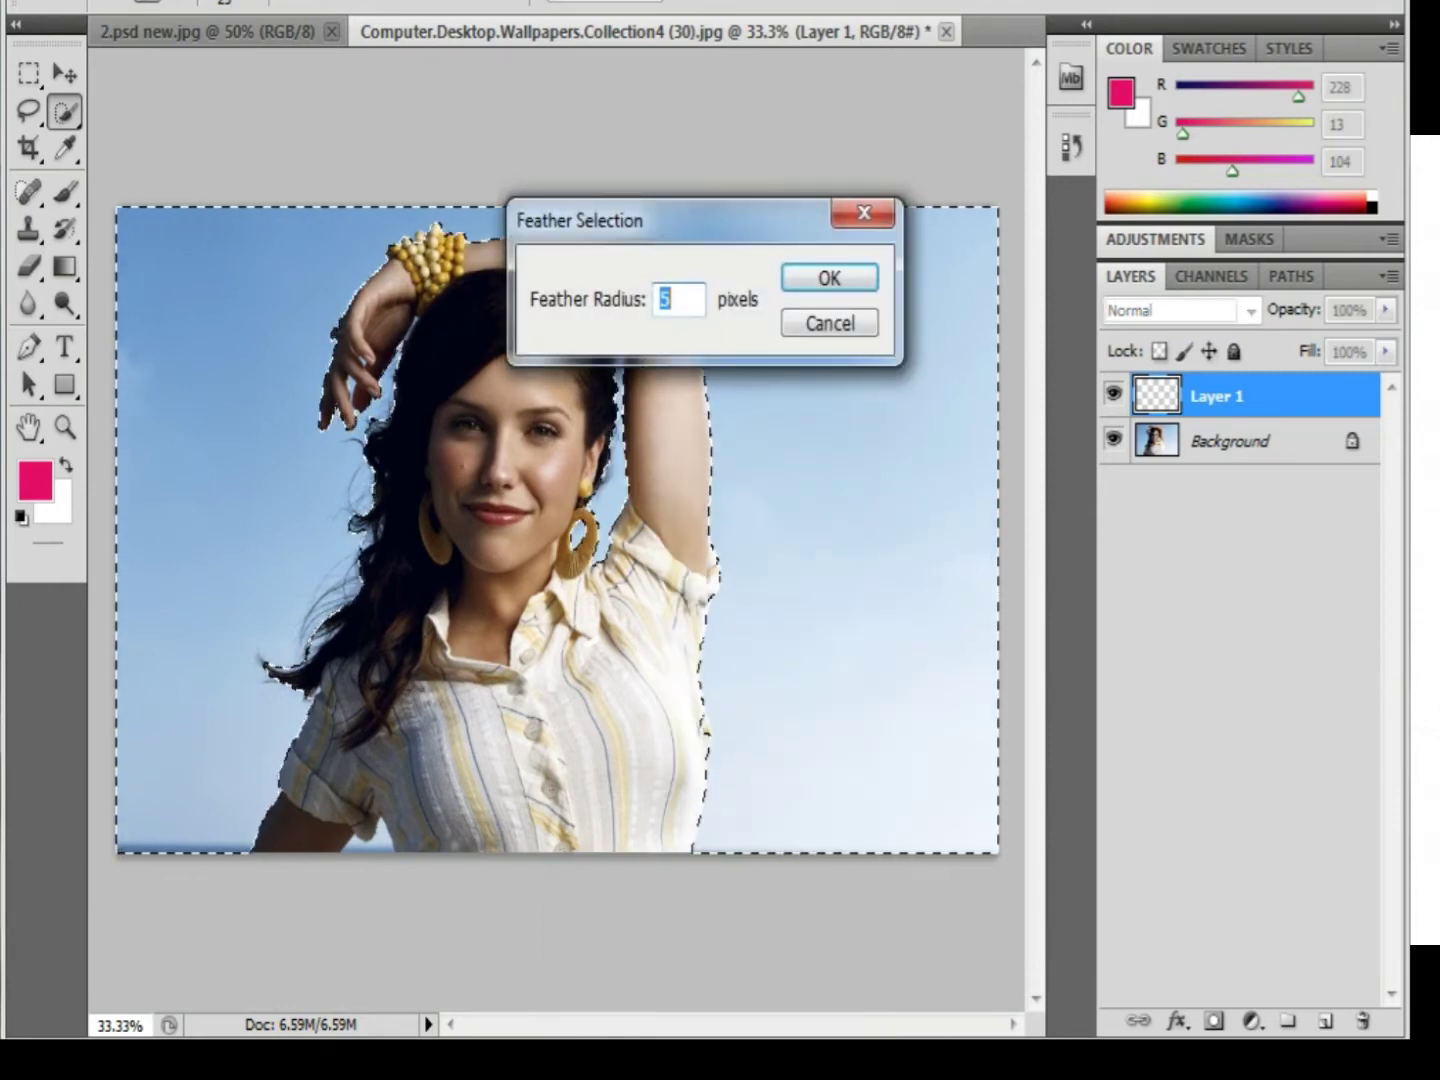
pyautogui.press('Return')
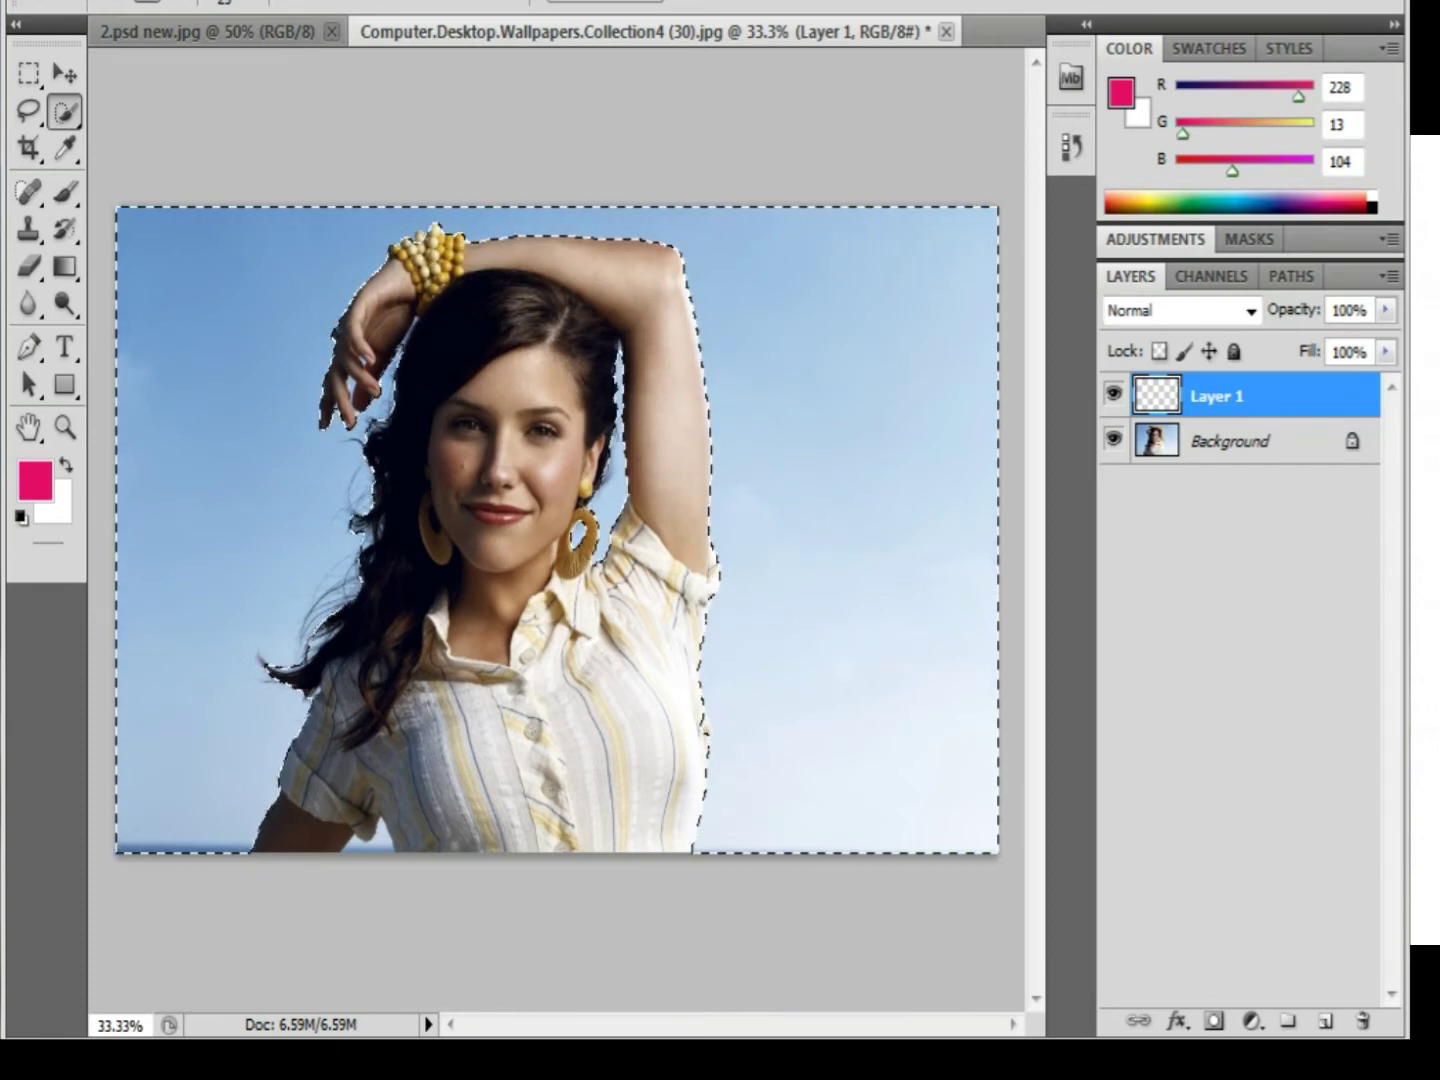
pyautogui.rightClick(760, 346)
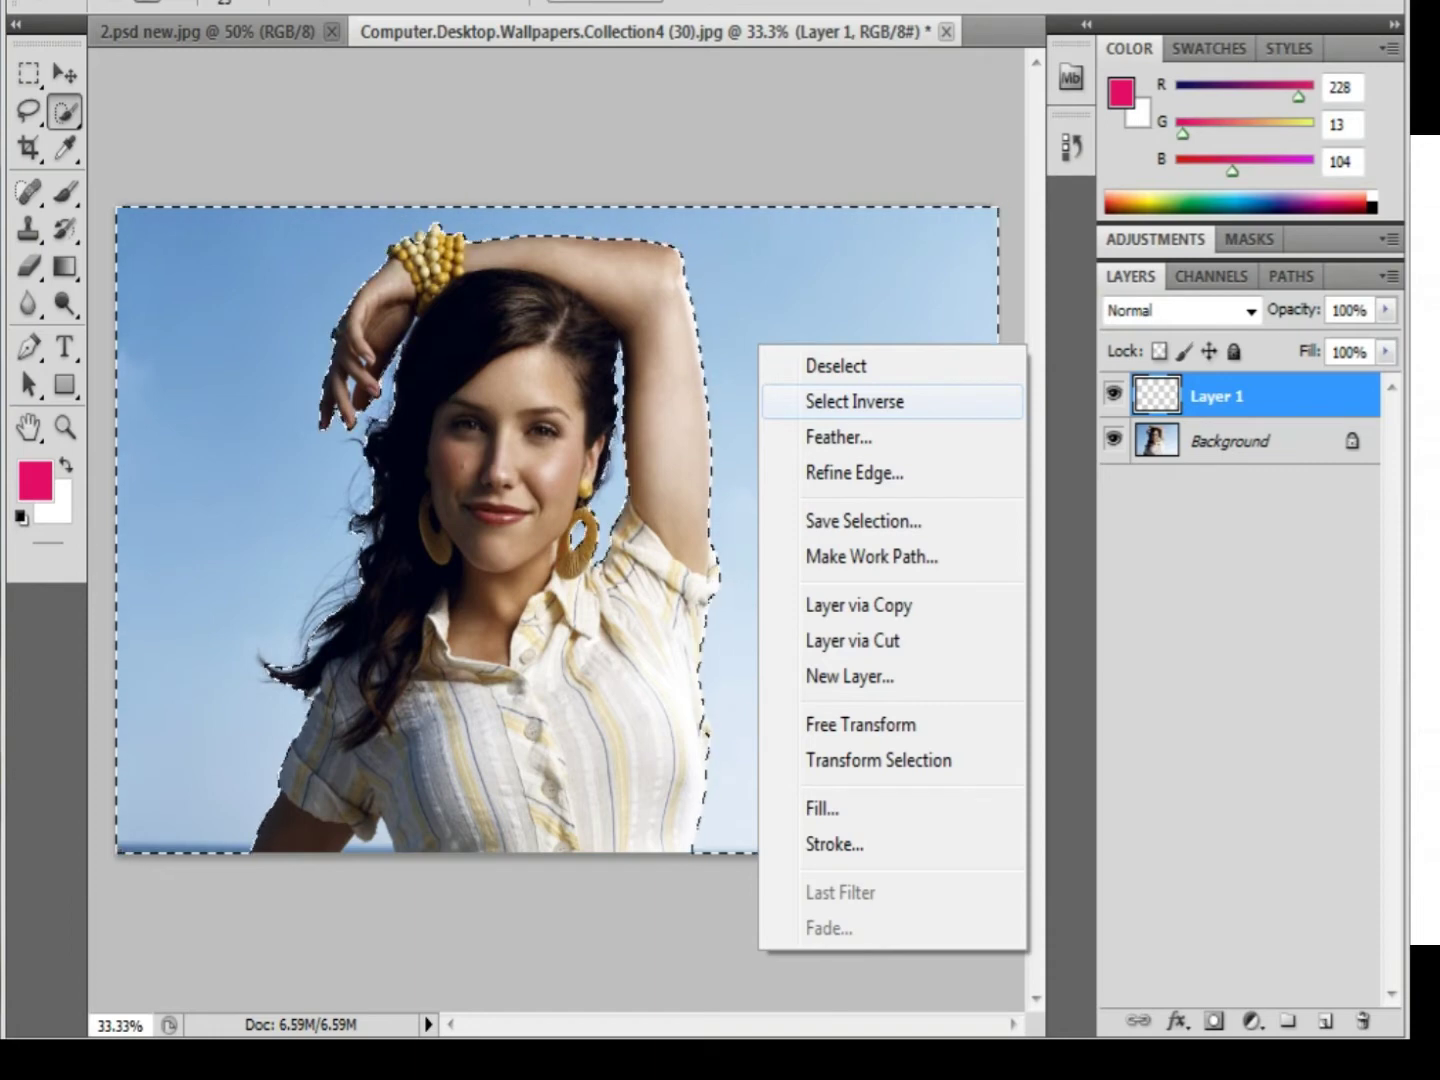
pyautogui.click(855, 401)
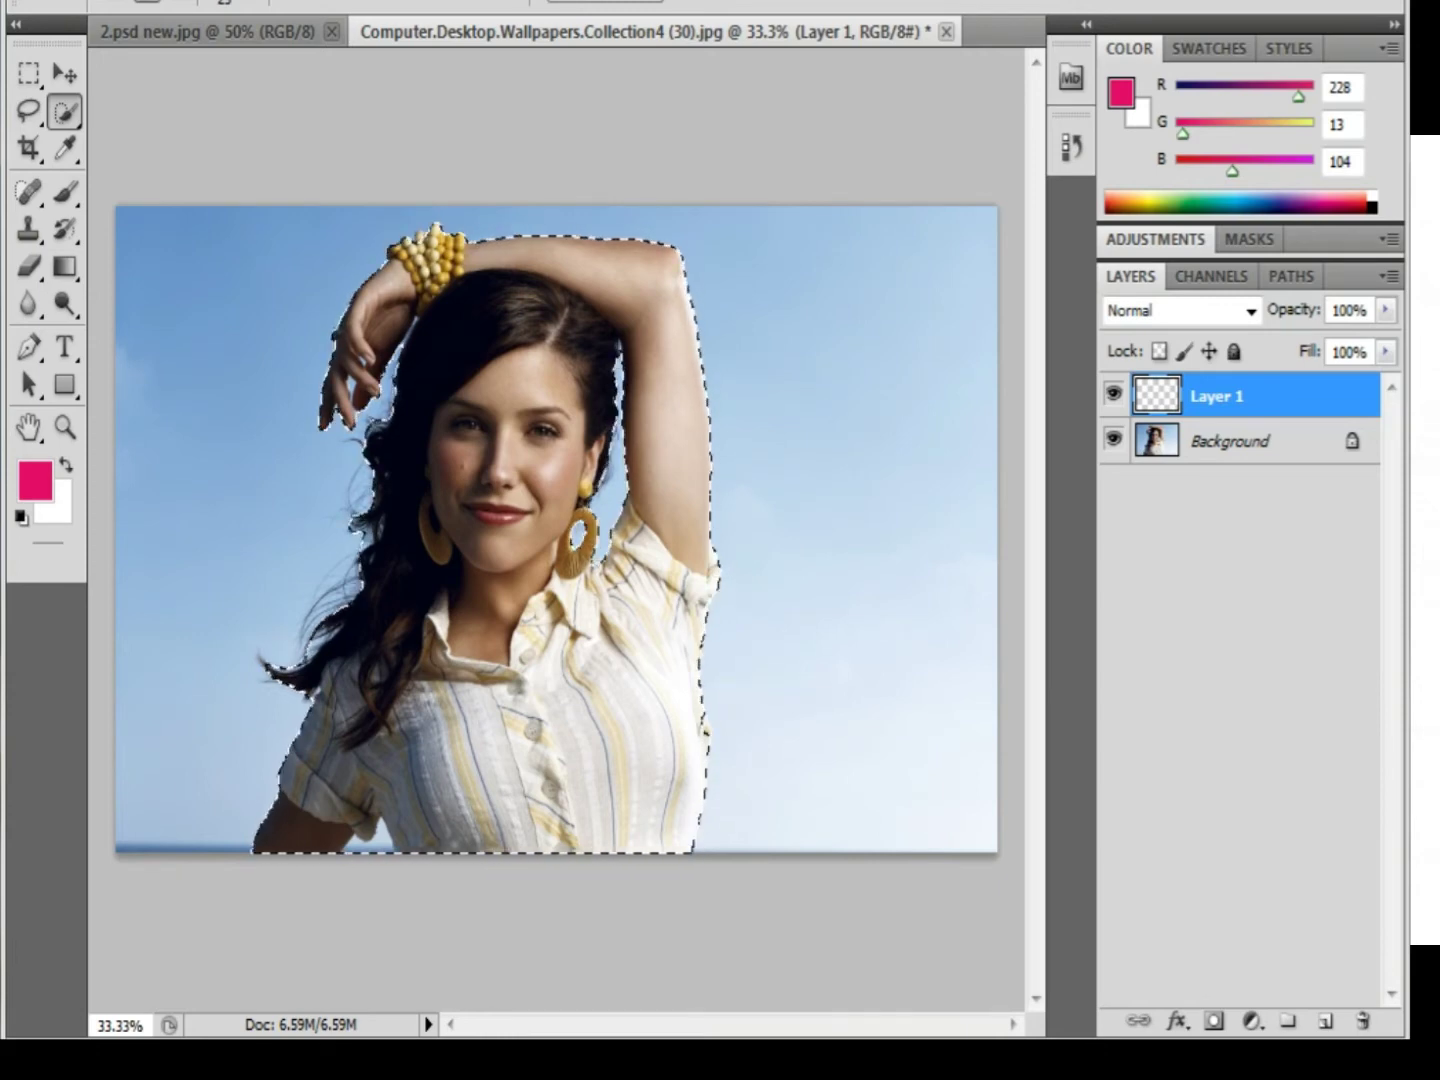
# Copy the woman onto Layer 2, hide the Background, shift her up-right, and bring up the bride photo.
pyautogui.hotkey('alt', '[')
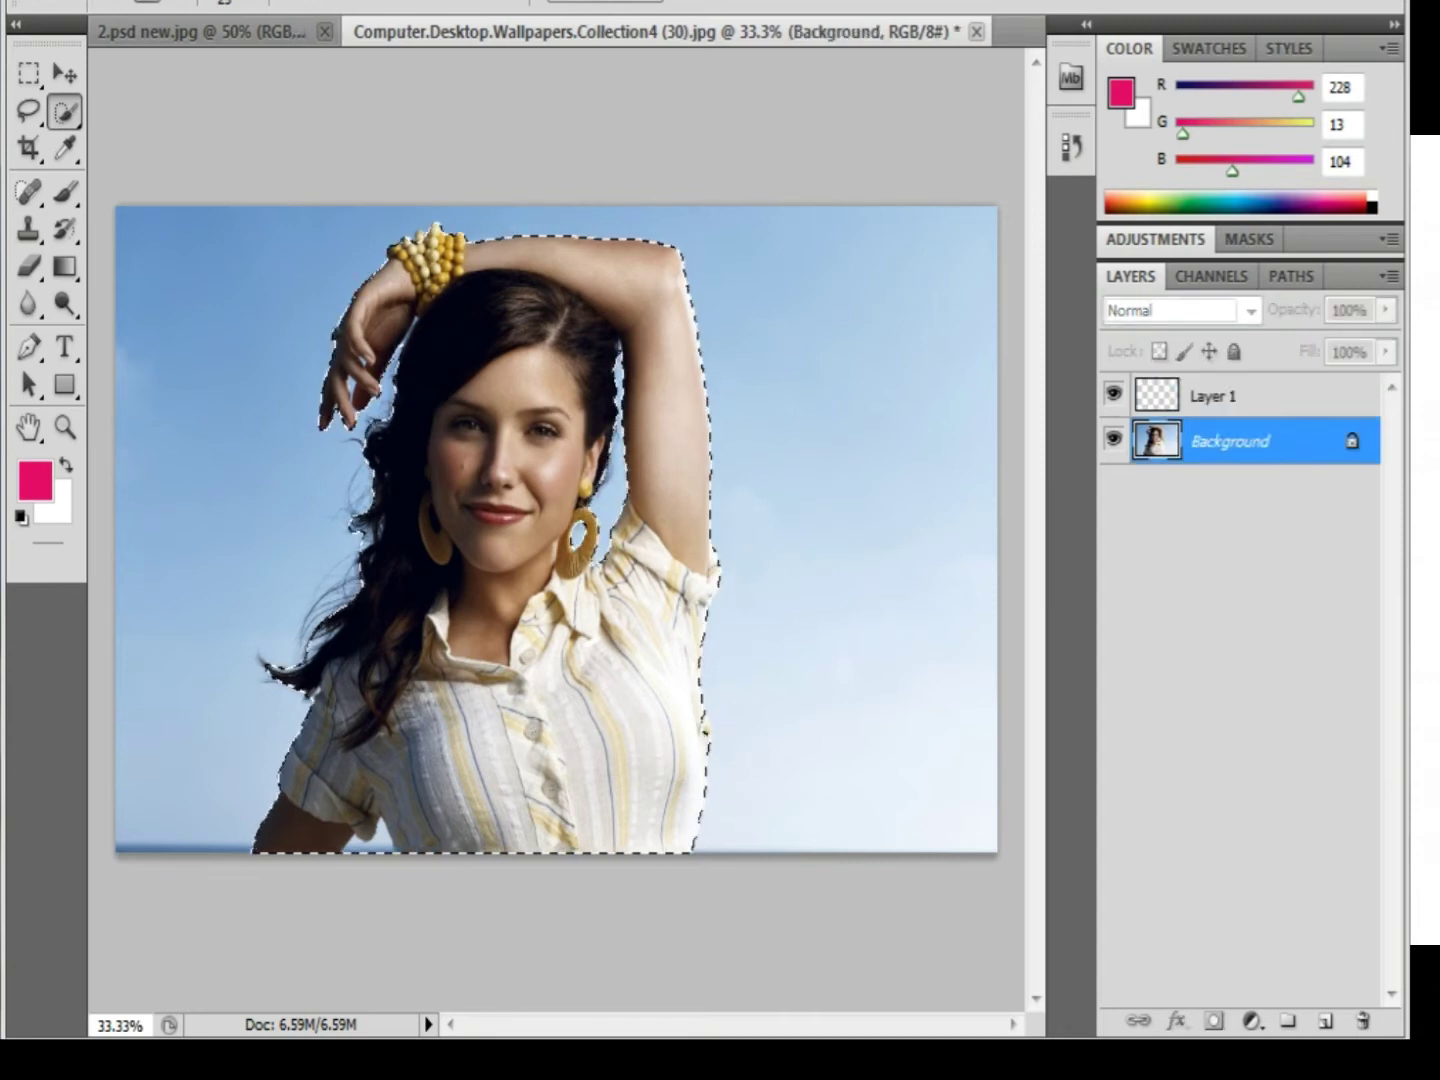
pyautogui.hotkey('ctrl', 'j')
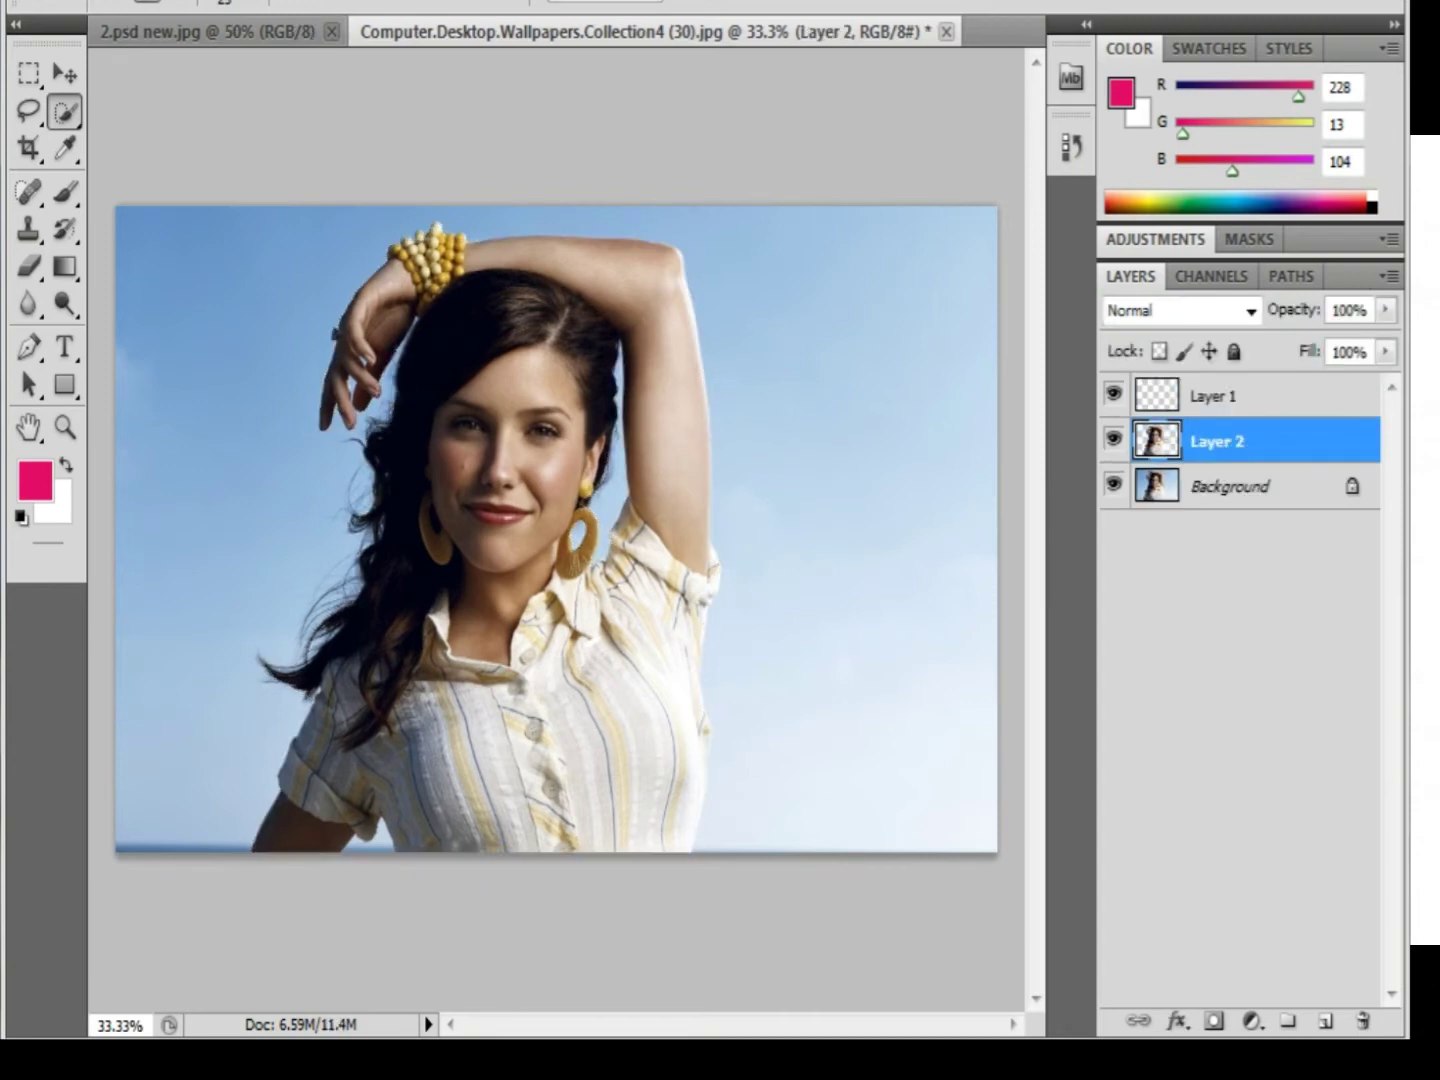
pyautogui.click(1113, 486)
pyautogui.hotkey('ctrl', 't')
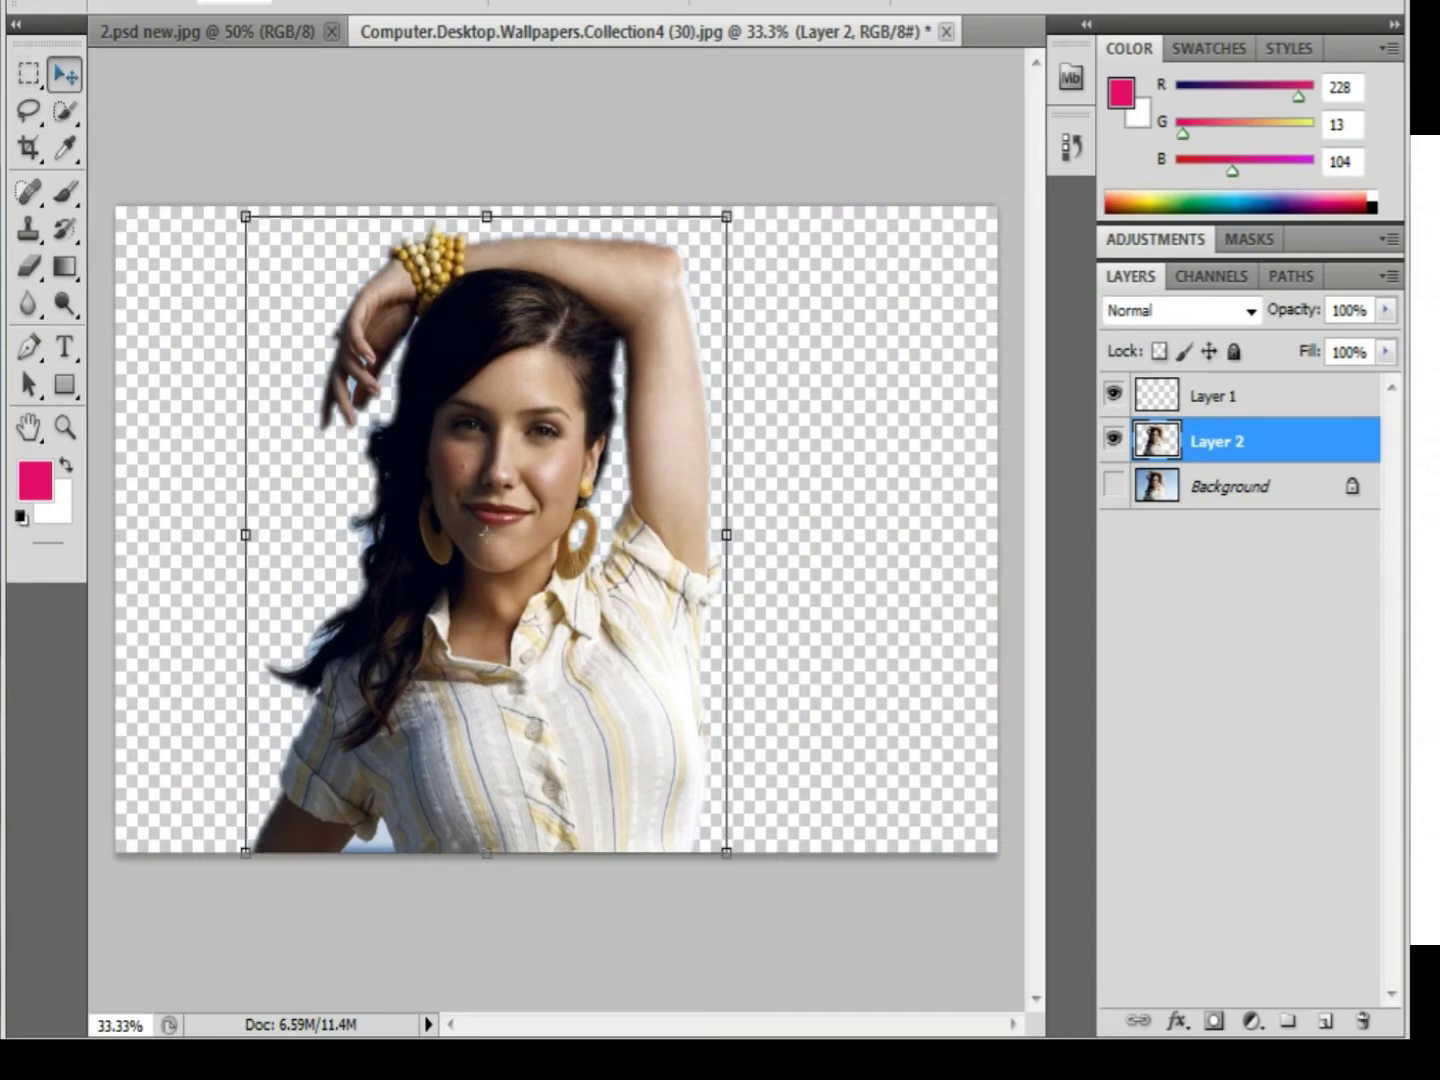
pyautogui.moveTo(484, 531); pyautogui.dragTo(522, 507)
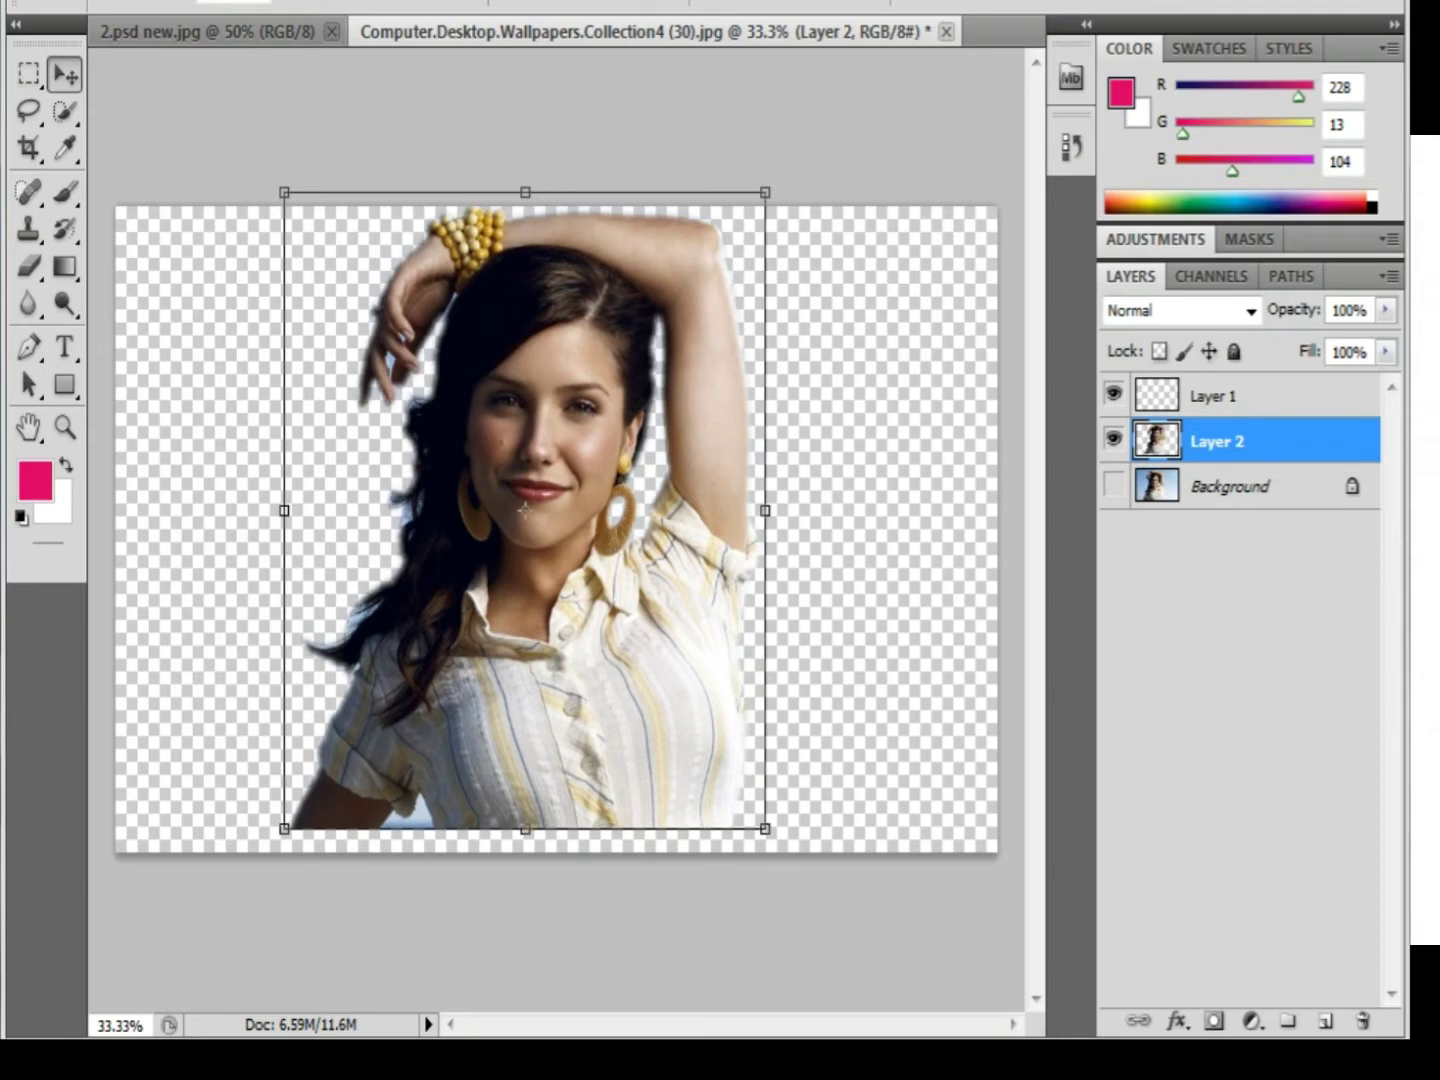
pyautogui.click(240, 31)
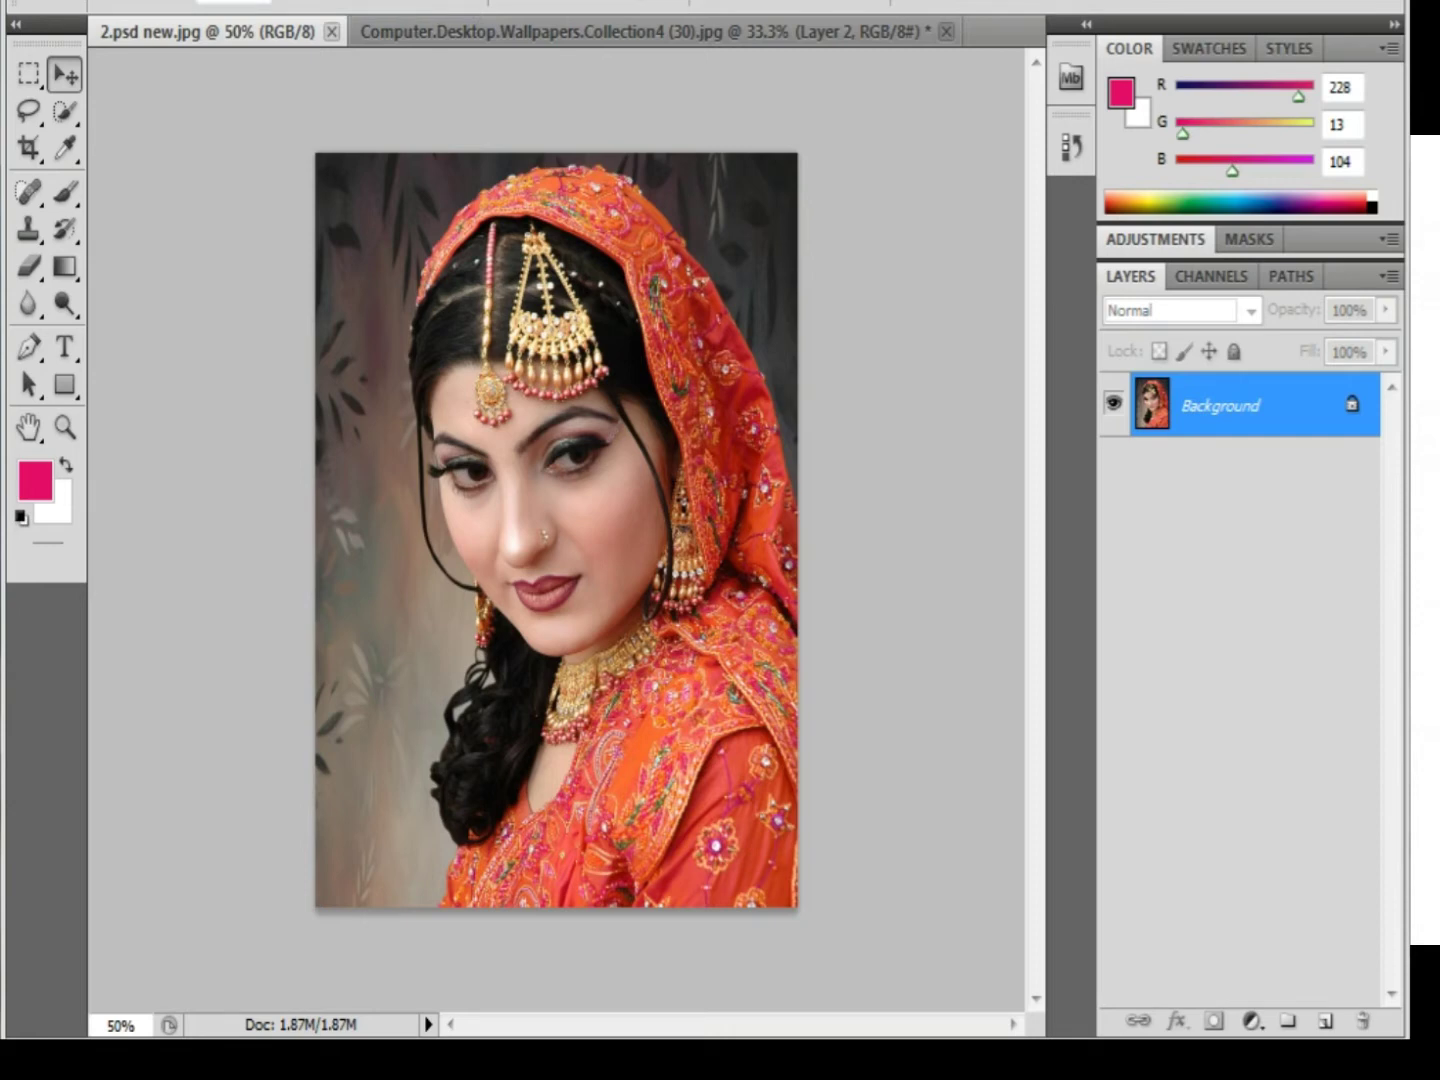
# Add an empty Layer 1 to the bride photo and select the dark backdrop on both sides.
pyautogui.click(1325, 1021)
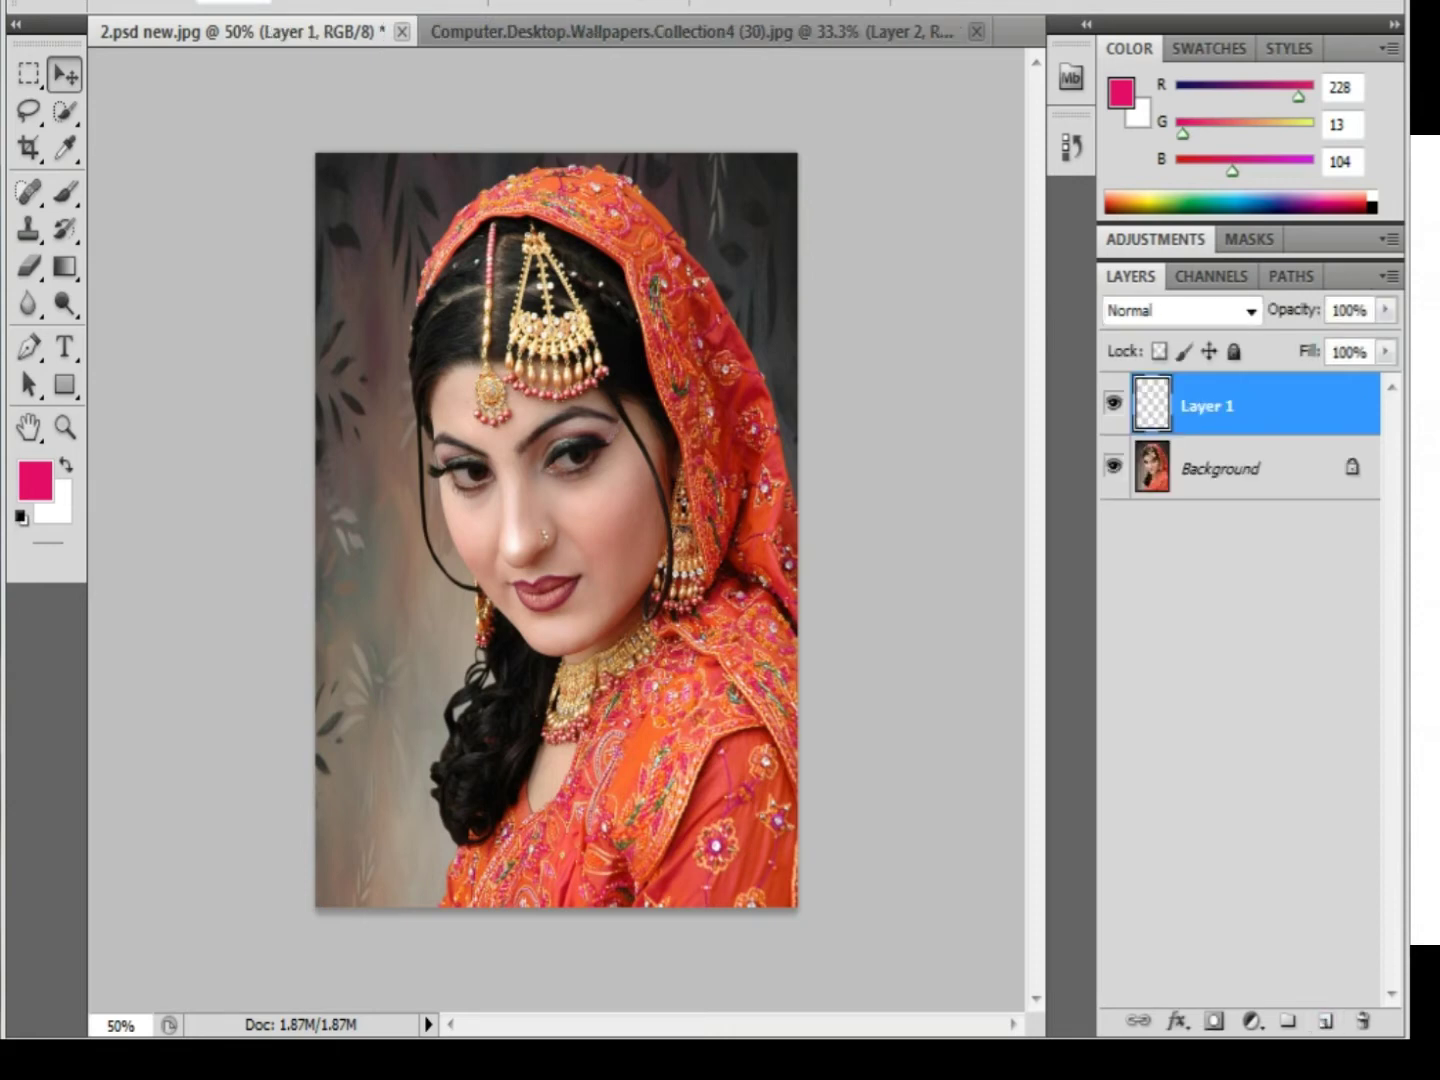
pyautogui.click(64, 111)
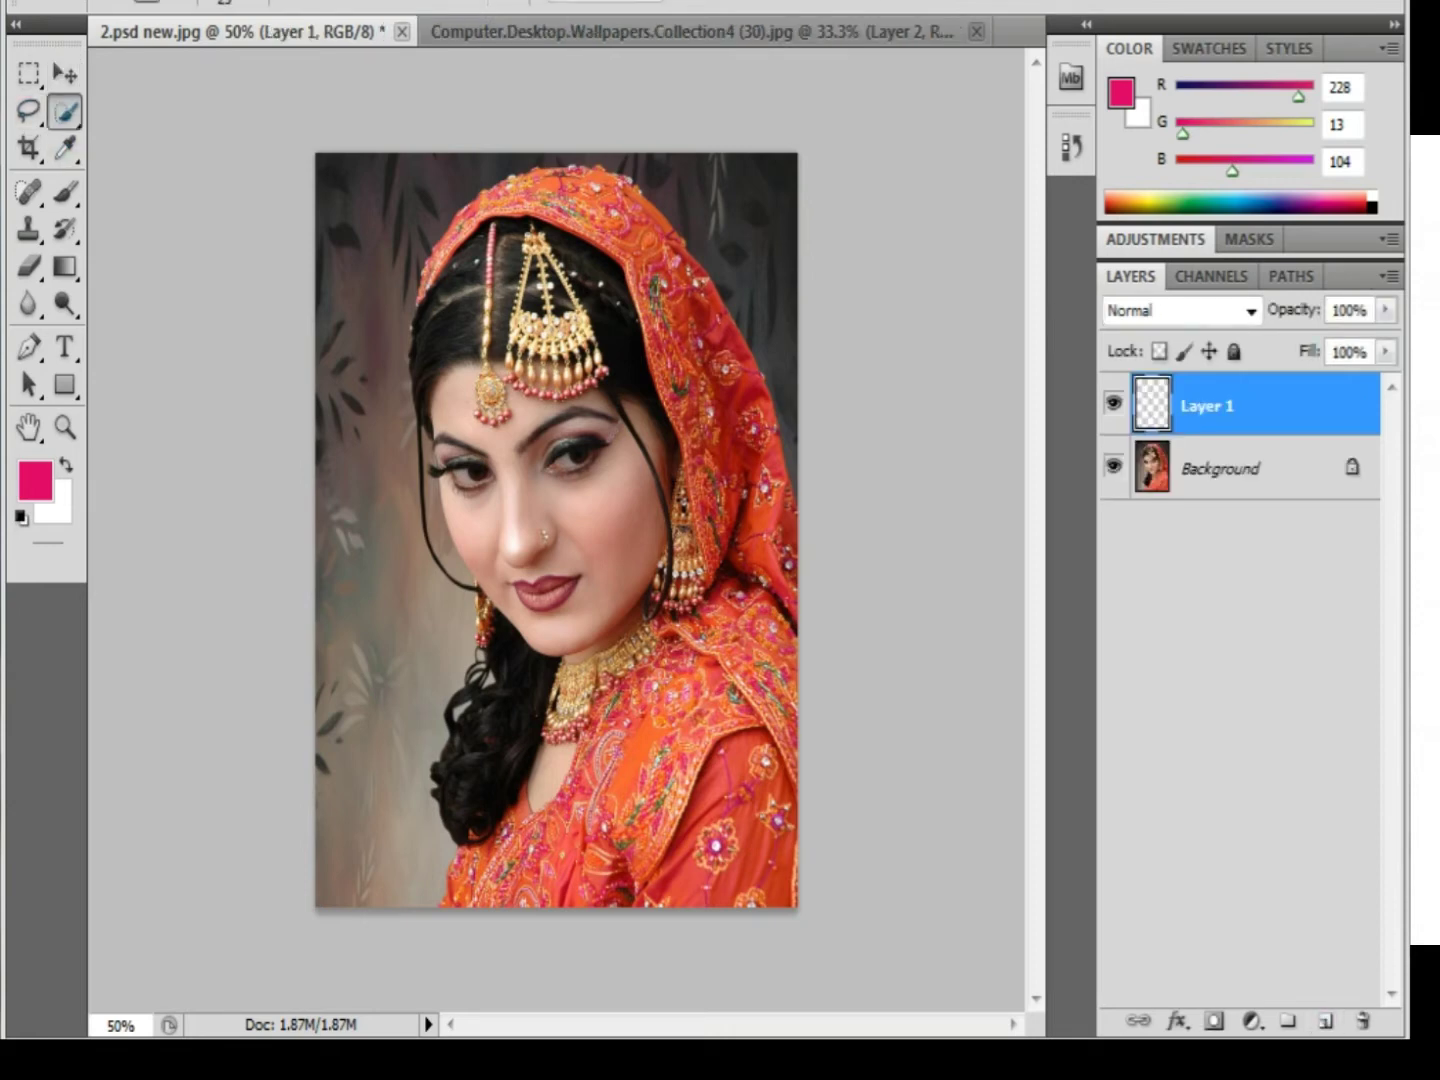
pyautogui.moveTo(380, 245); pyautogui.dragTo(414, 774)
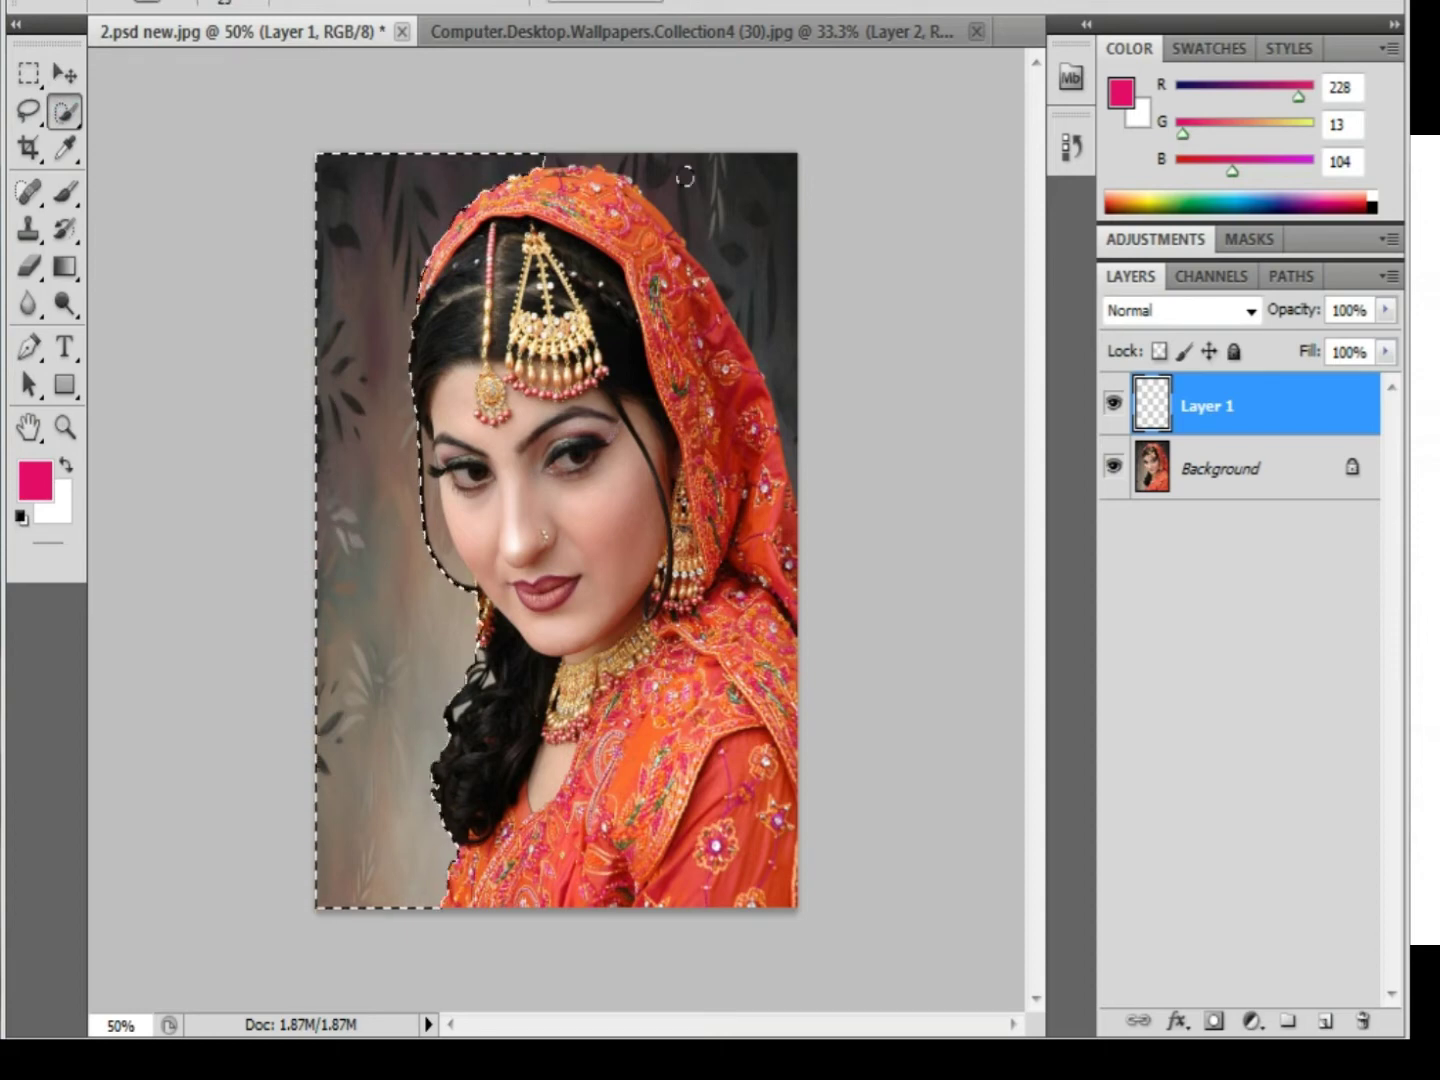
pyautogui.moveTo(720, 200); pyautogui.dragTo(775, 430)
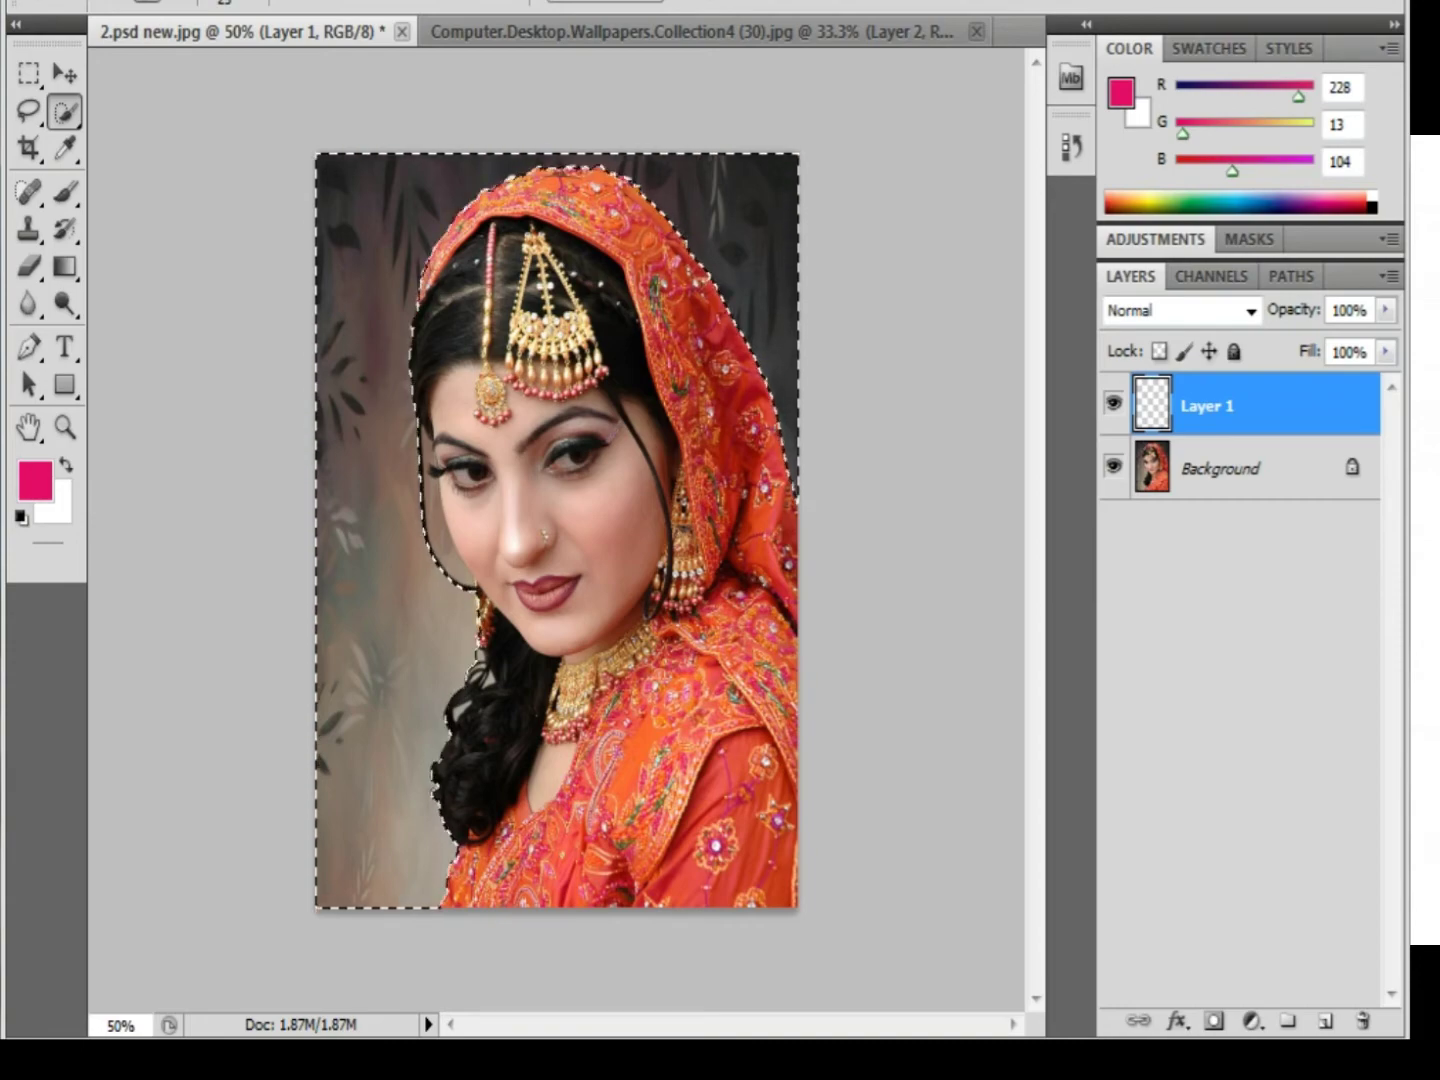
# Zoom in on the bride's face and adjust the selection along her cheek, jaw and earring.
pyautogui.hotkey('ctrl', '+')
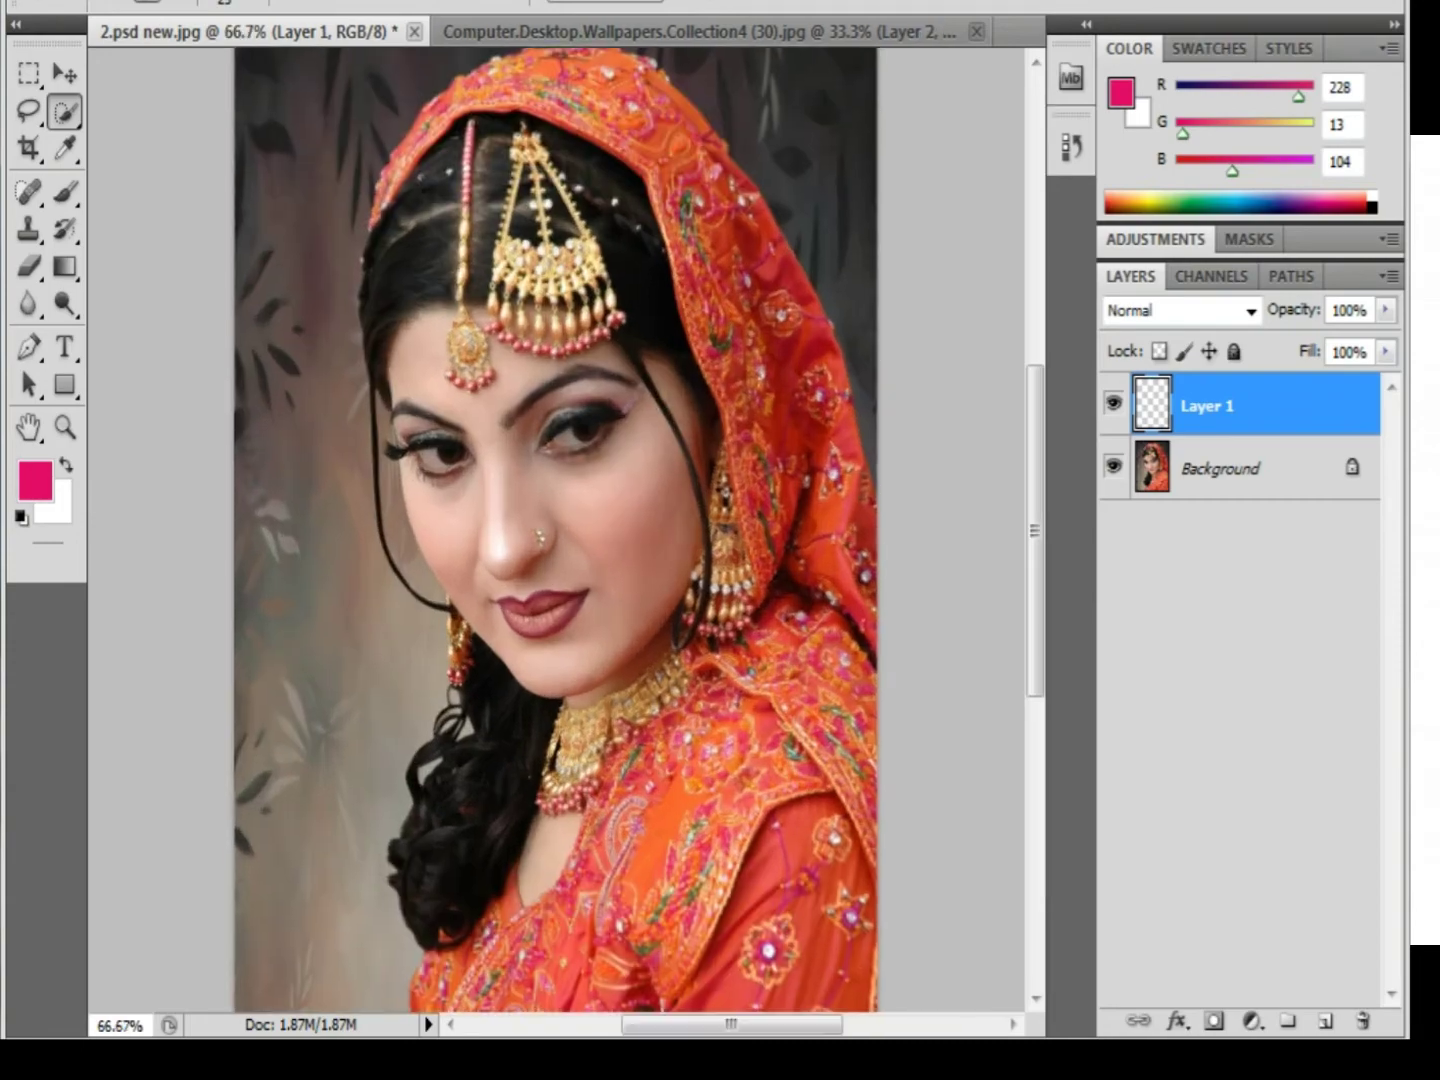
pyautogui.hotkey('ctrl', '+')
pyautogui.moveTo(295, 500); pyautogui.dragTo(350, 630)
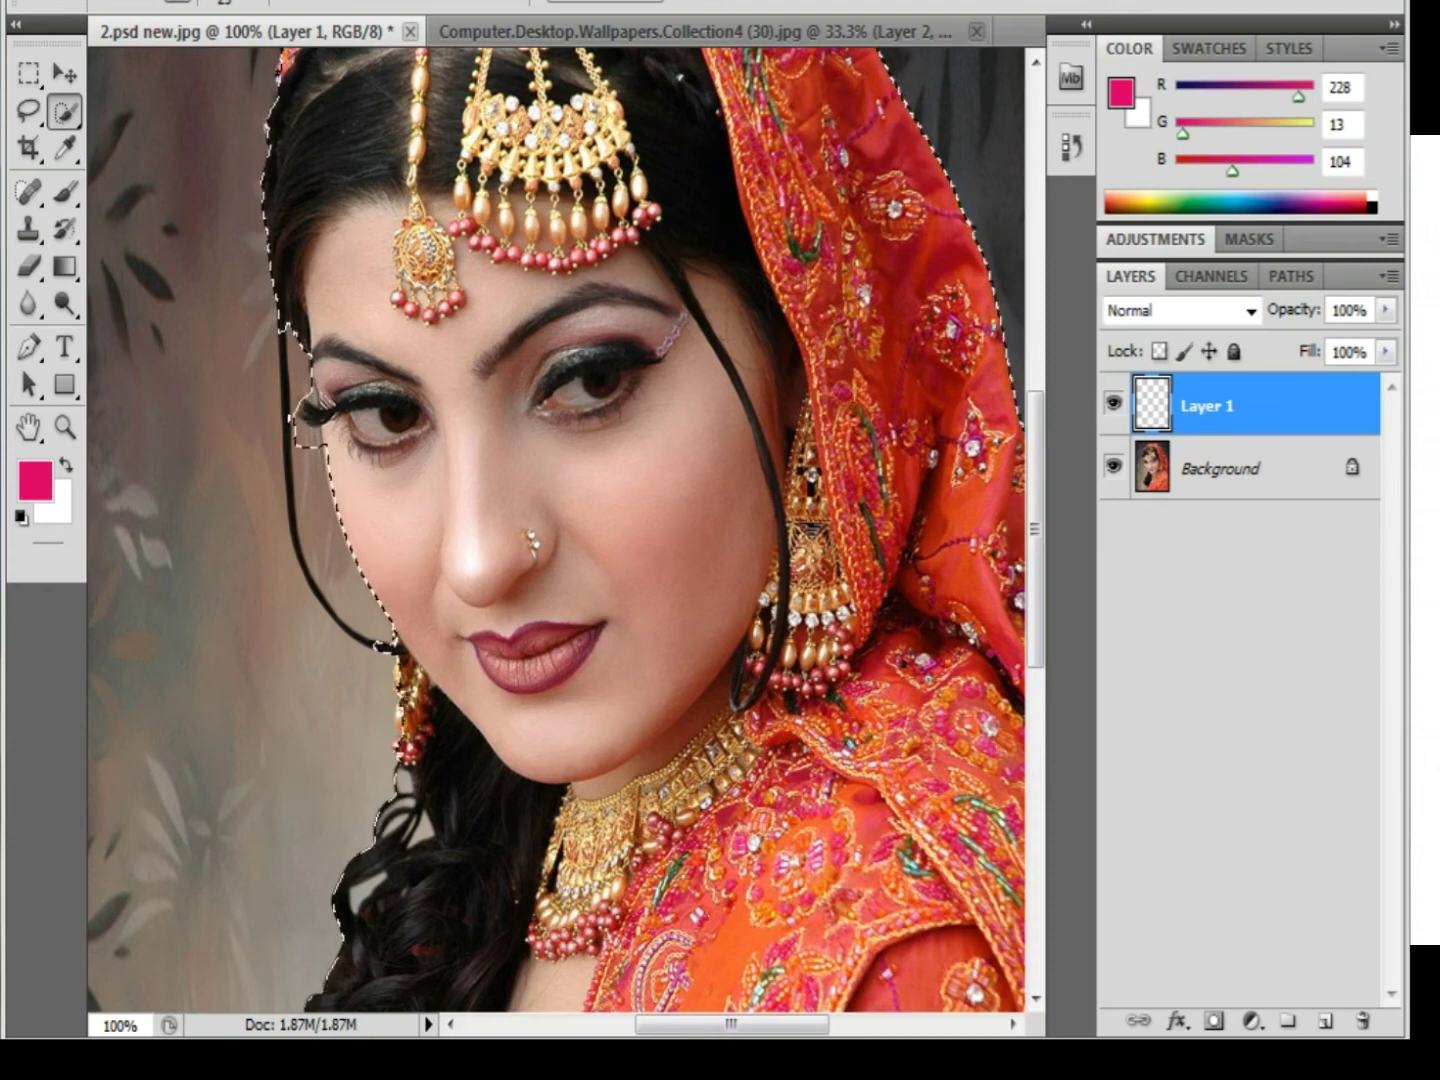
pyautogui.hotkey('alt', '[')
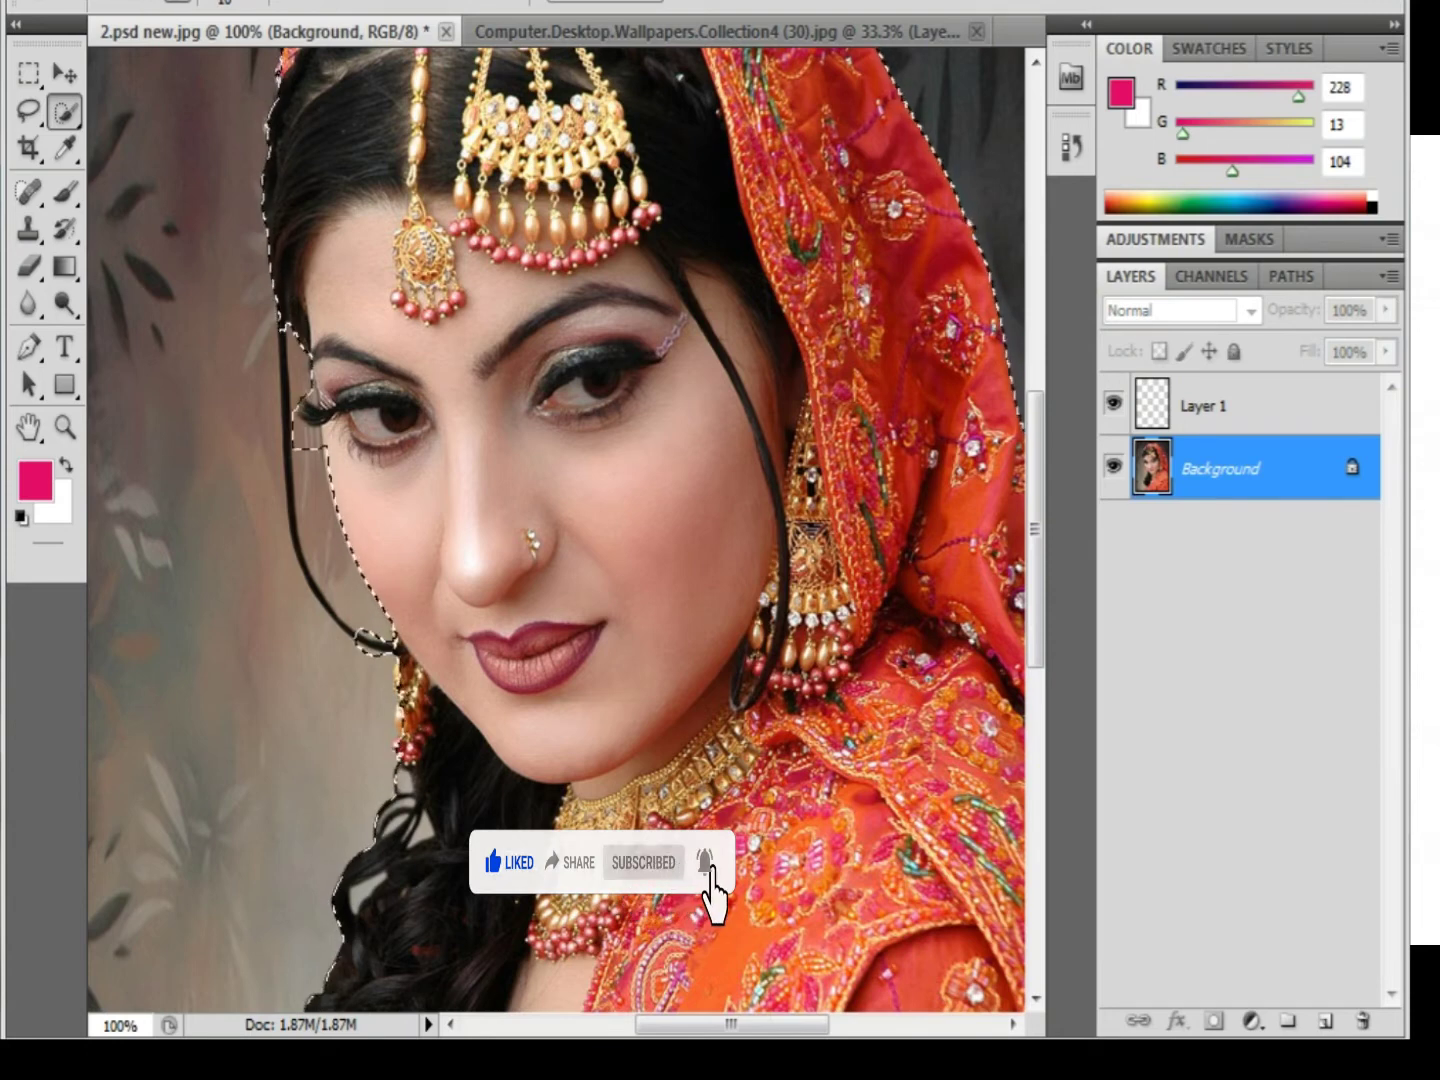
pyautogui.click(330, 605)
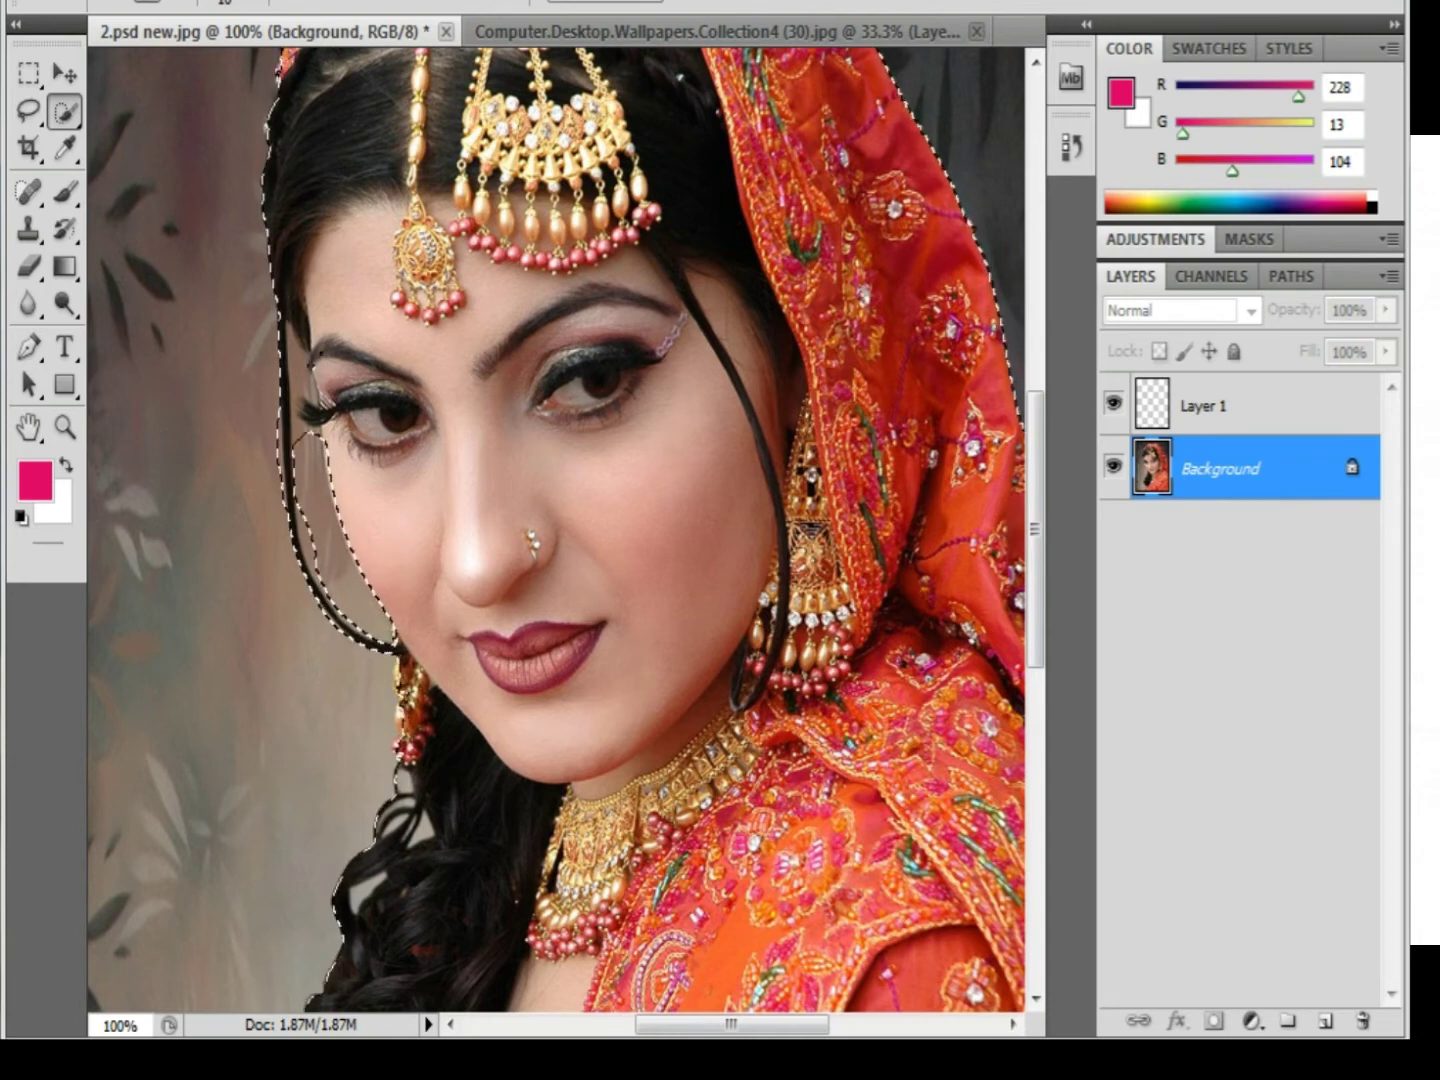
# Refine the selection along the black cord and hair strand beside her eye.
pyautogui.hotkey('ctrl', '+')
pyautogui.hotkey('ctrl', '+')
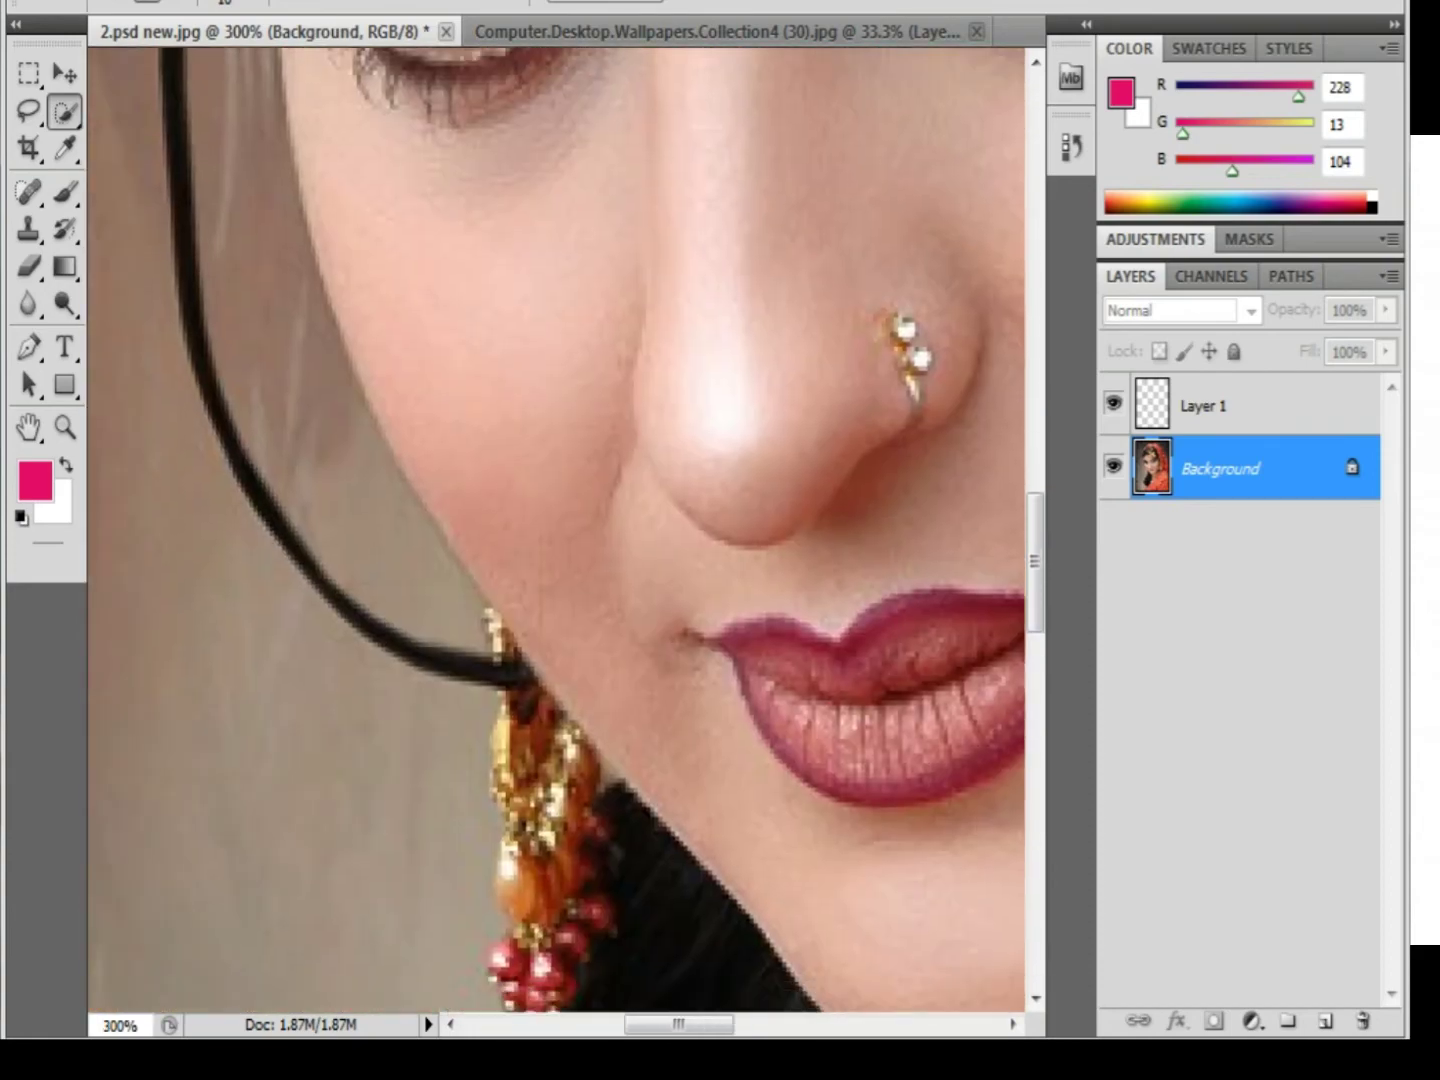
pyautogui.moveTo(500, 600); pyautogui.dragTo(635, 520)
pyautogui.moveTo(330, 120); pyautogui.dragTo(600, 560)
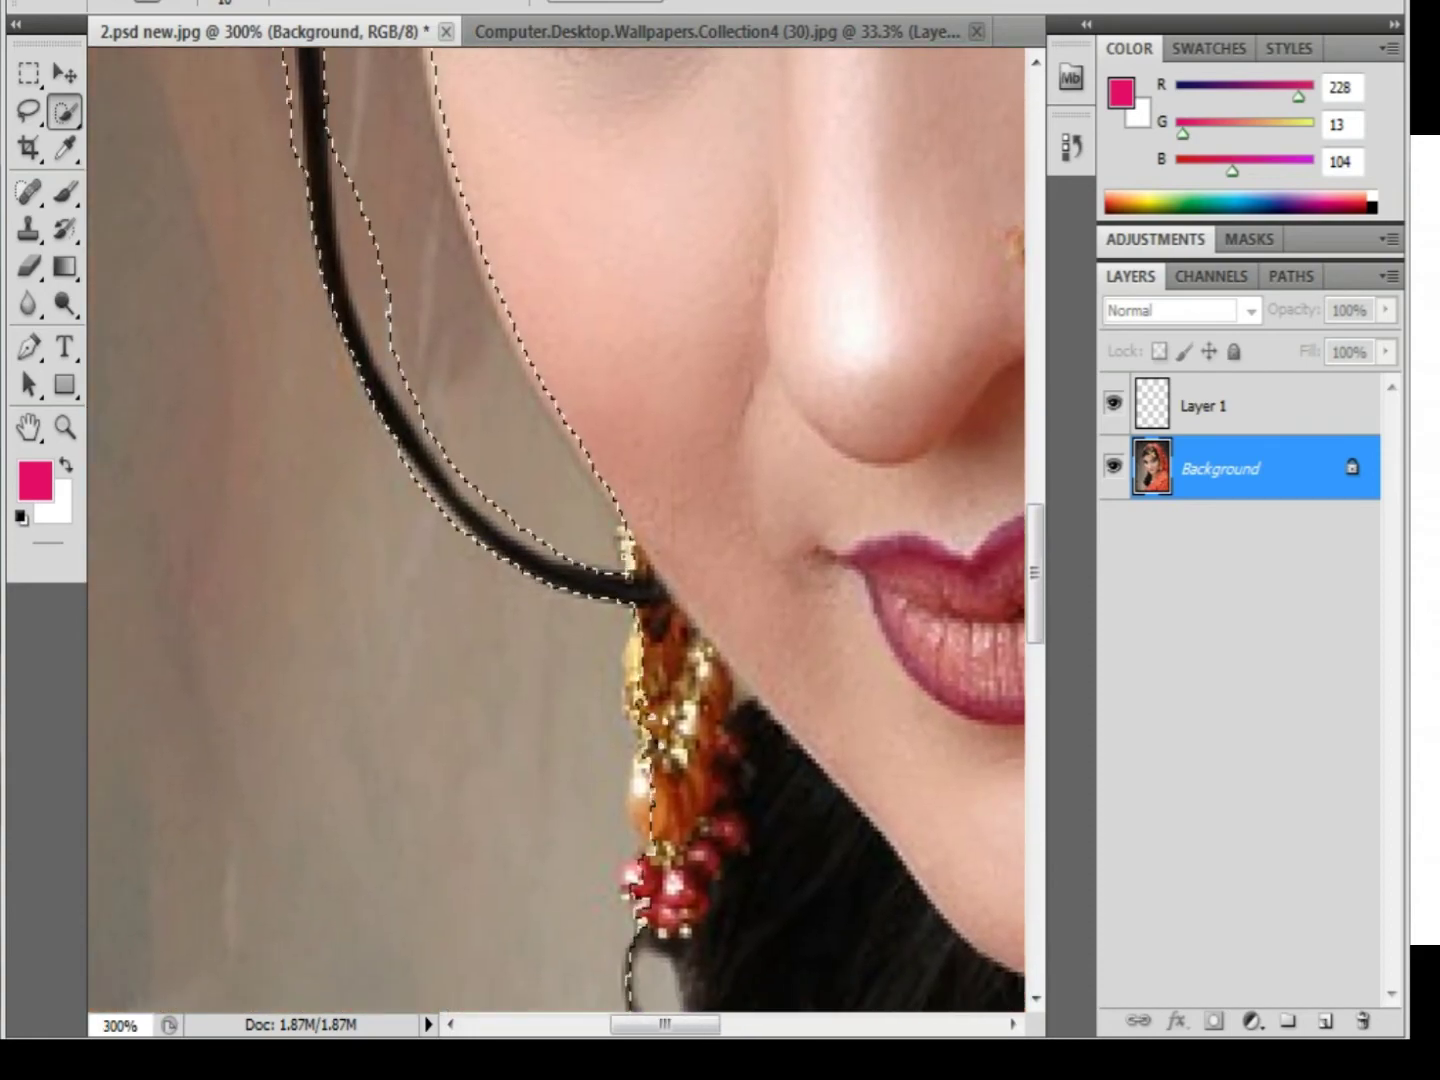
pyautogui.scroll(2, 560, 530)
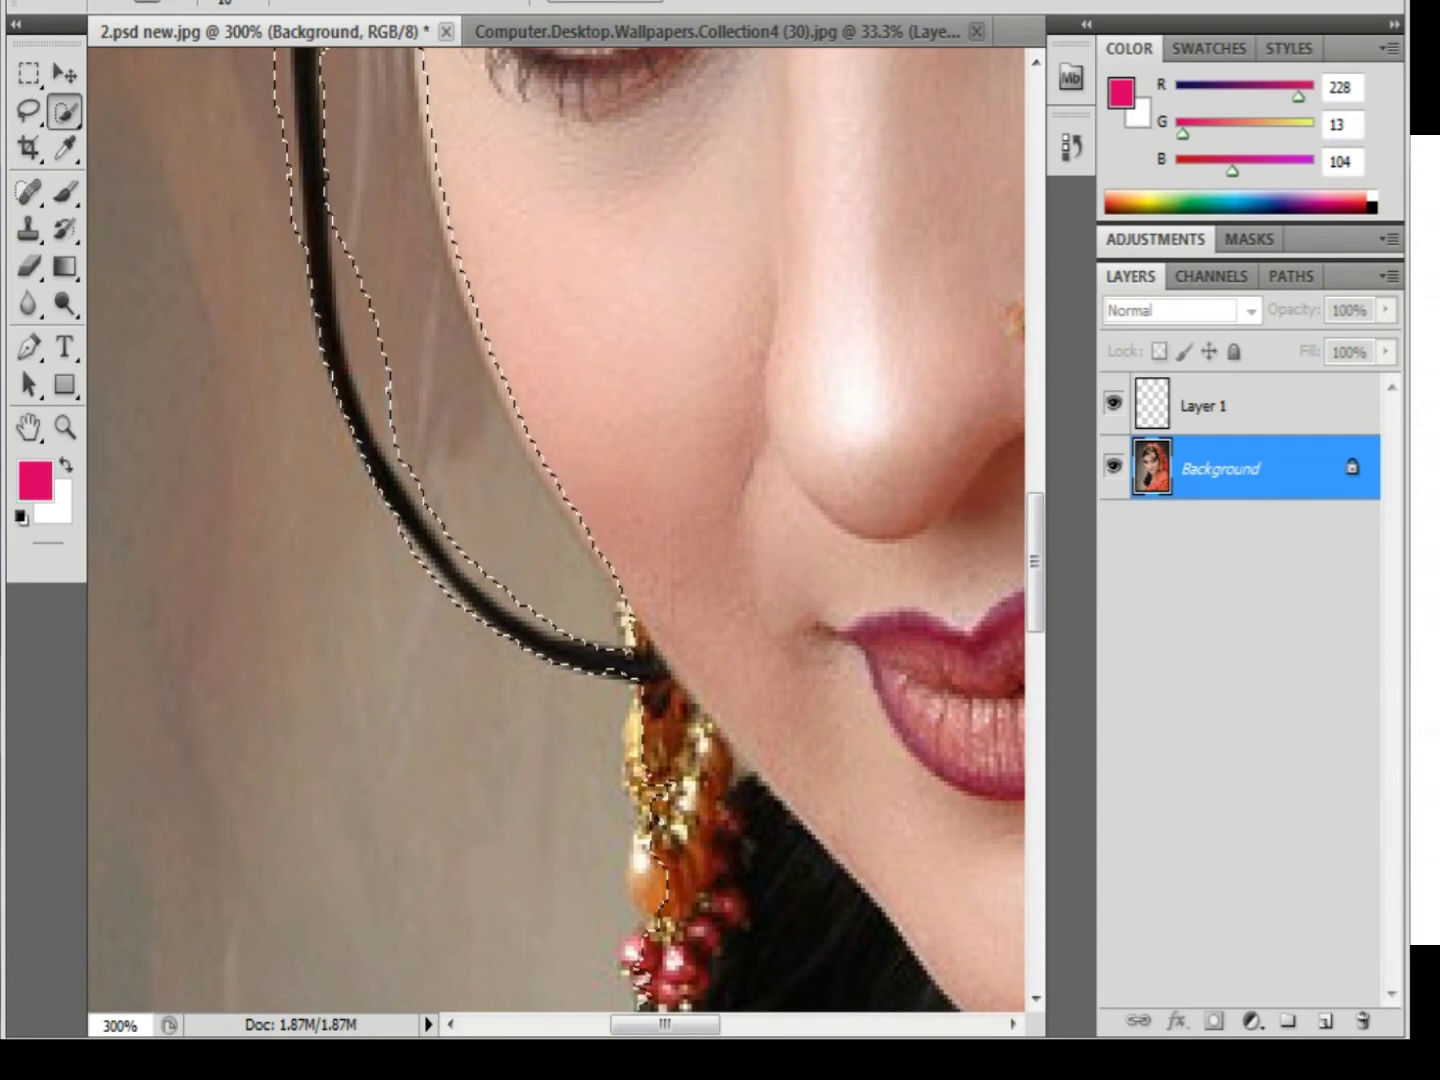
pyautogui.moveTo(372, 310); pyautogui.dragTo(348, 262)
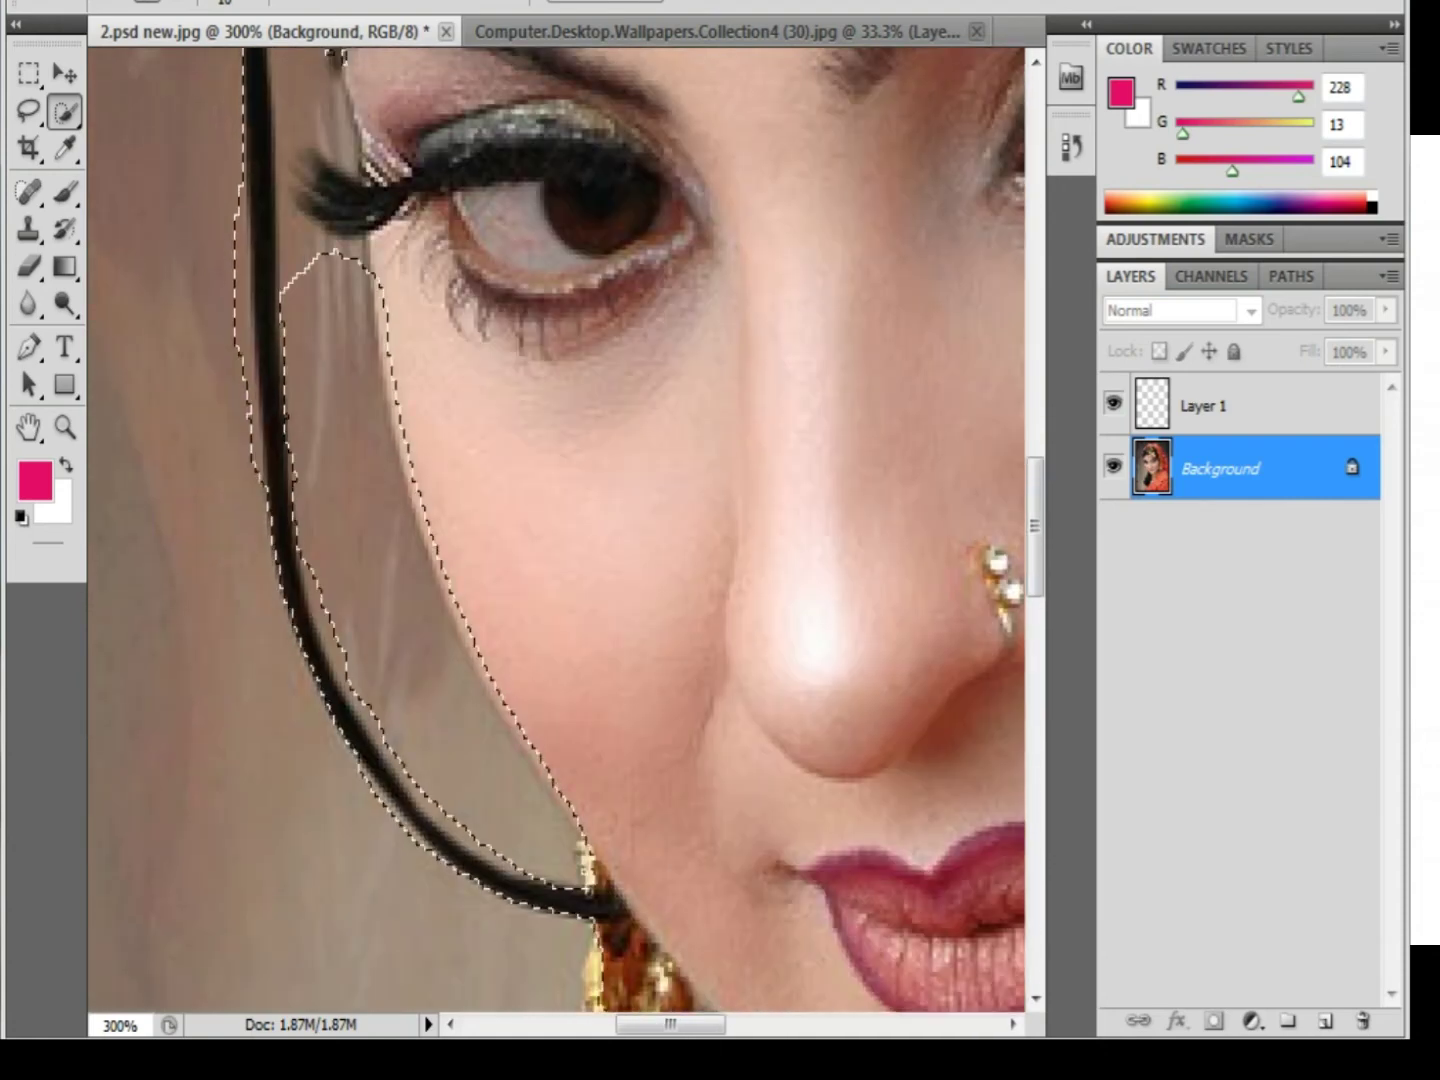
pyautogui.moveTo(340, 57); pyautogui.dragTo(365, 263)
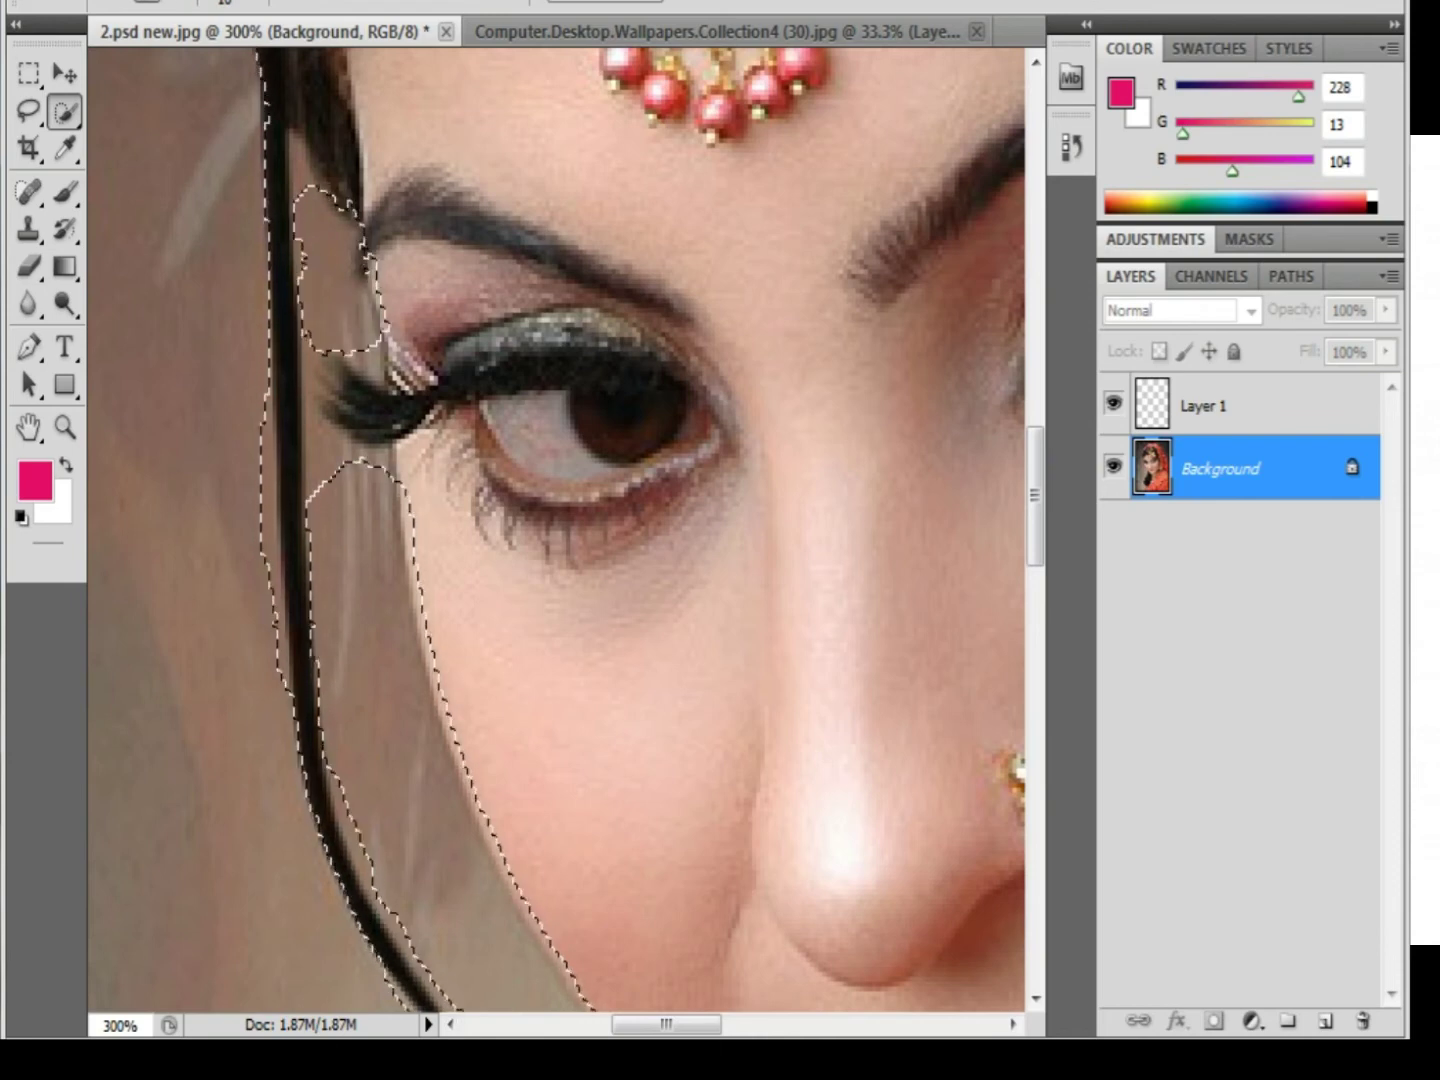
# Zoom back out to the whole bride photo and feather the backdrop selection.
pyautogui.hotkey('ctrl', 'd')
pyautogui.hotkey('ctrl', '-')
pyautogui.hotkey('ctrl', '-')
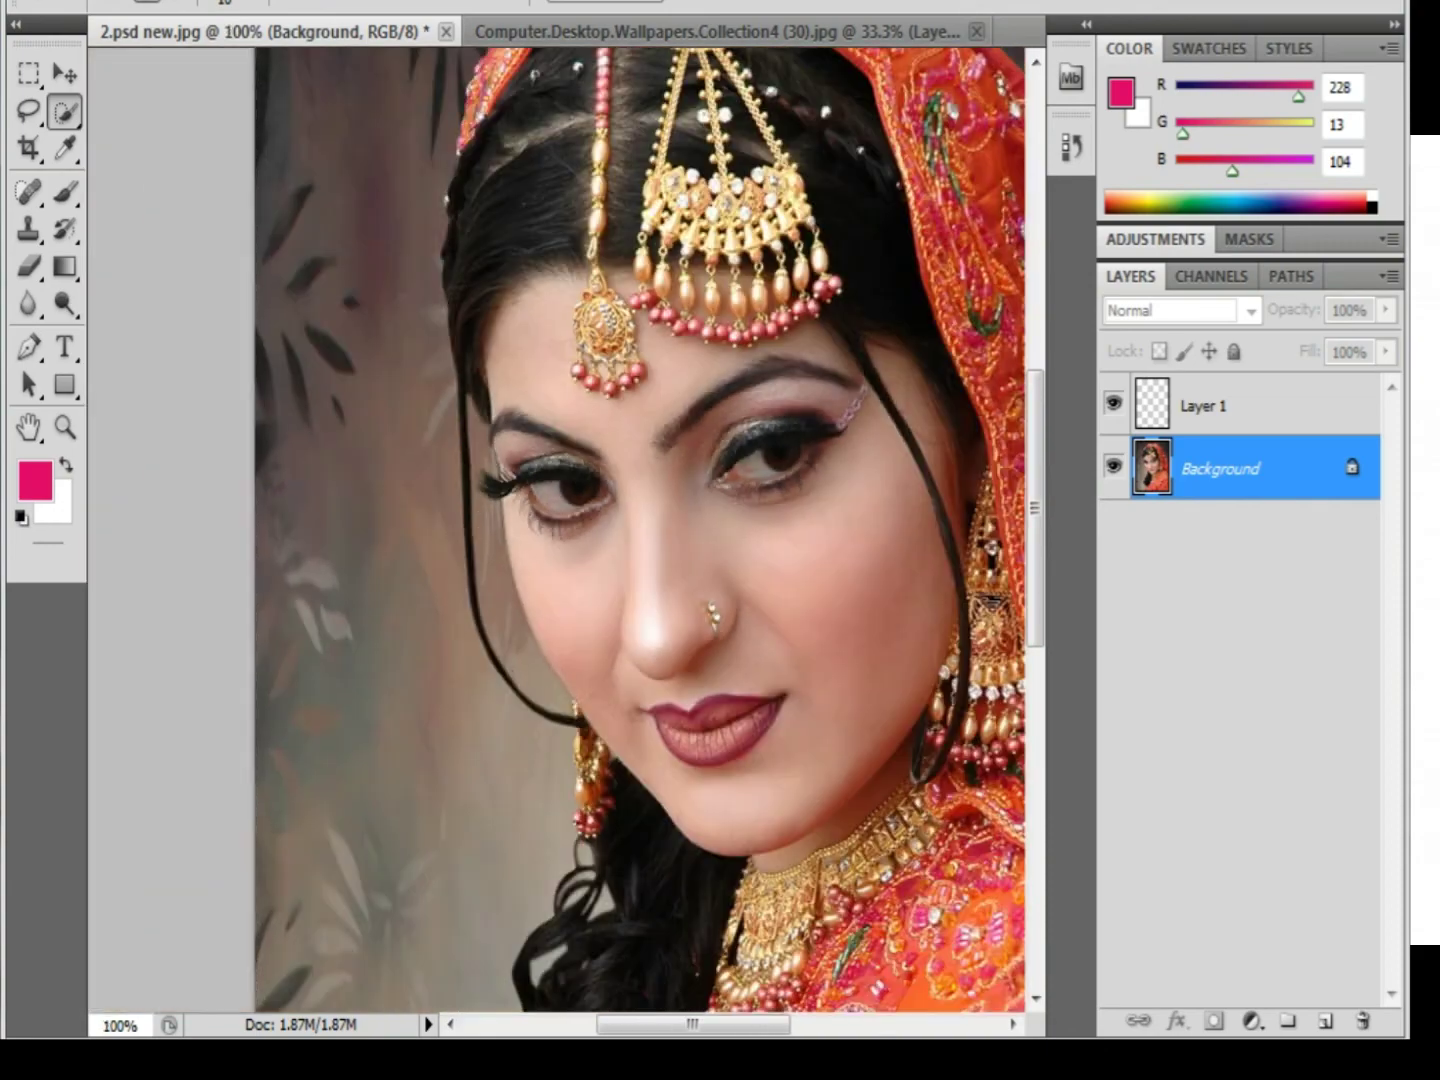
pyautogui.hotkey('ctrl', 'z')
pyautogui.hotkey('ctrl', '-')
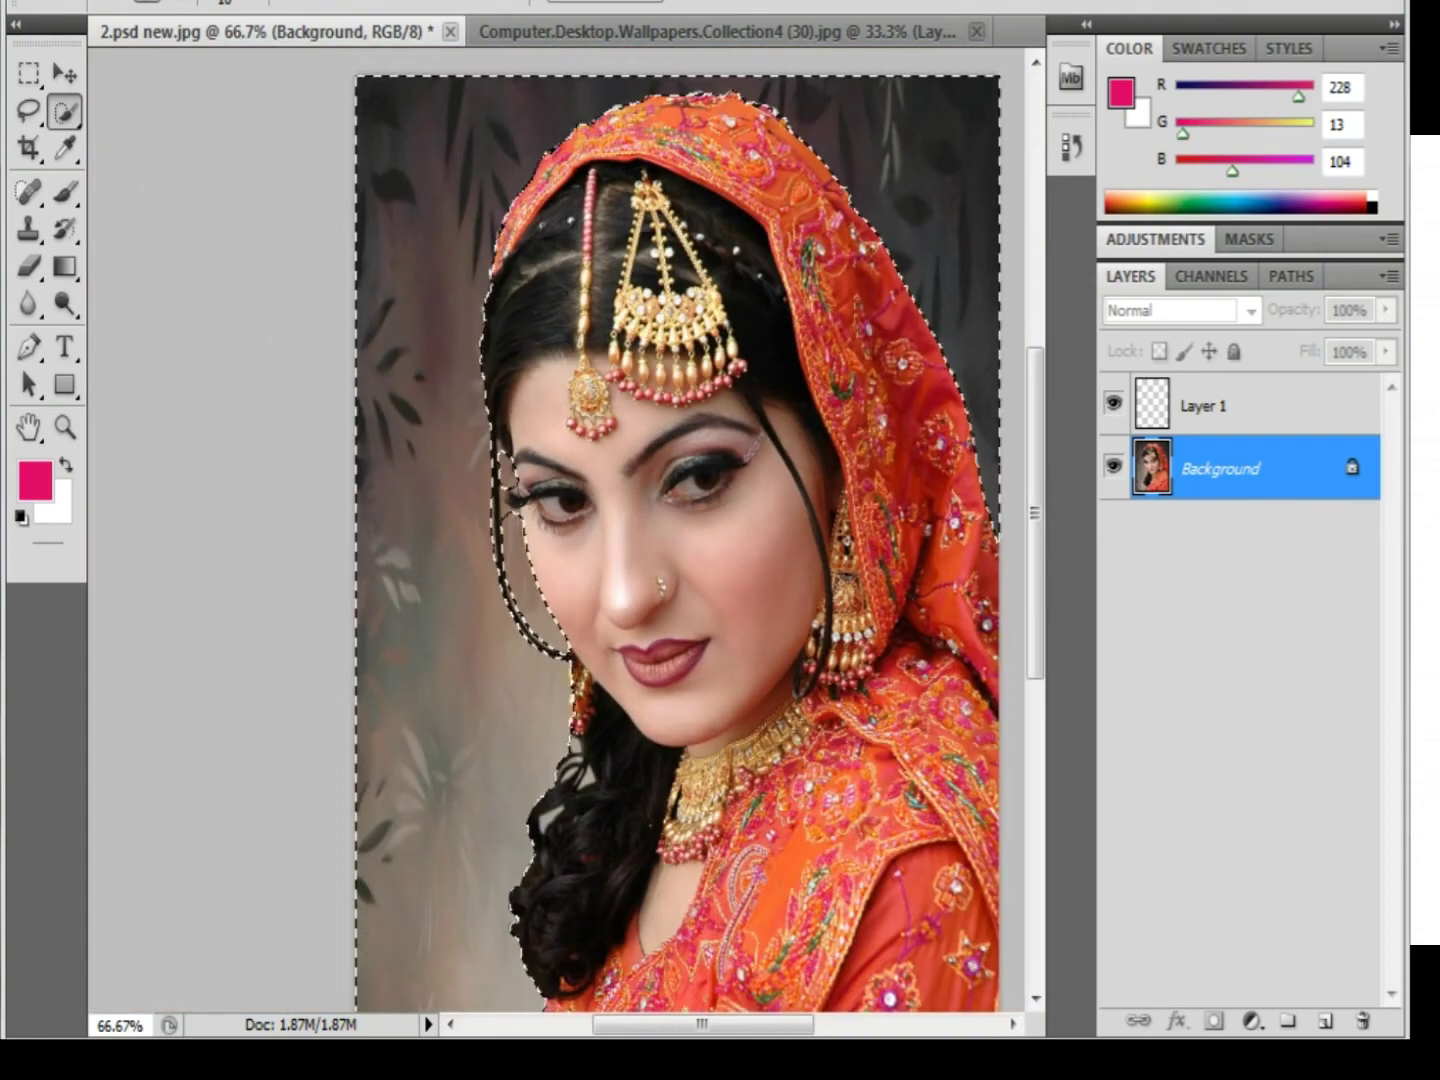
pyautogui.rightClick(530, 340)
pyautogui.click(600, 430)
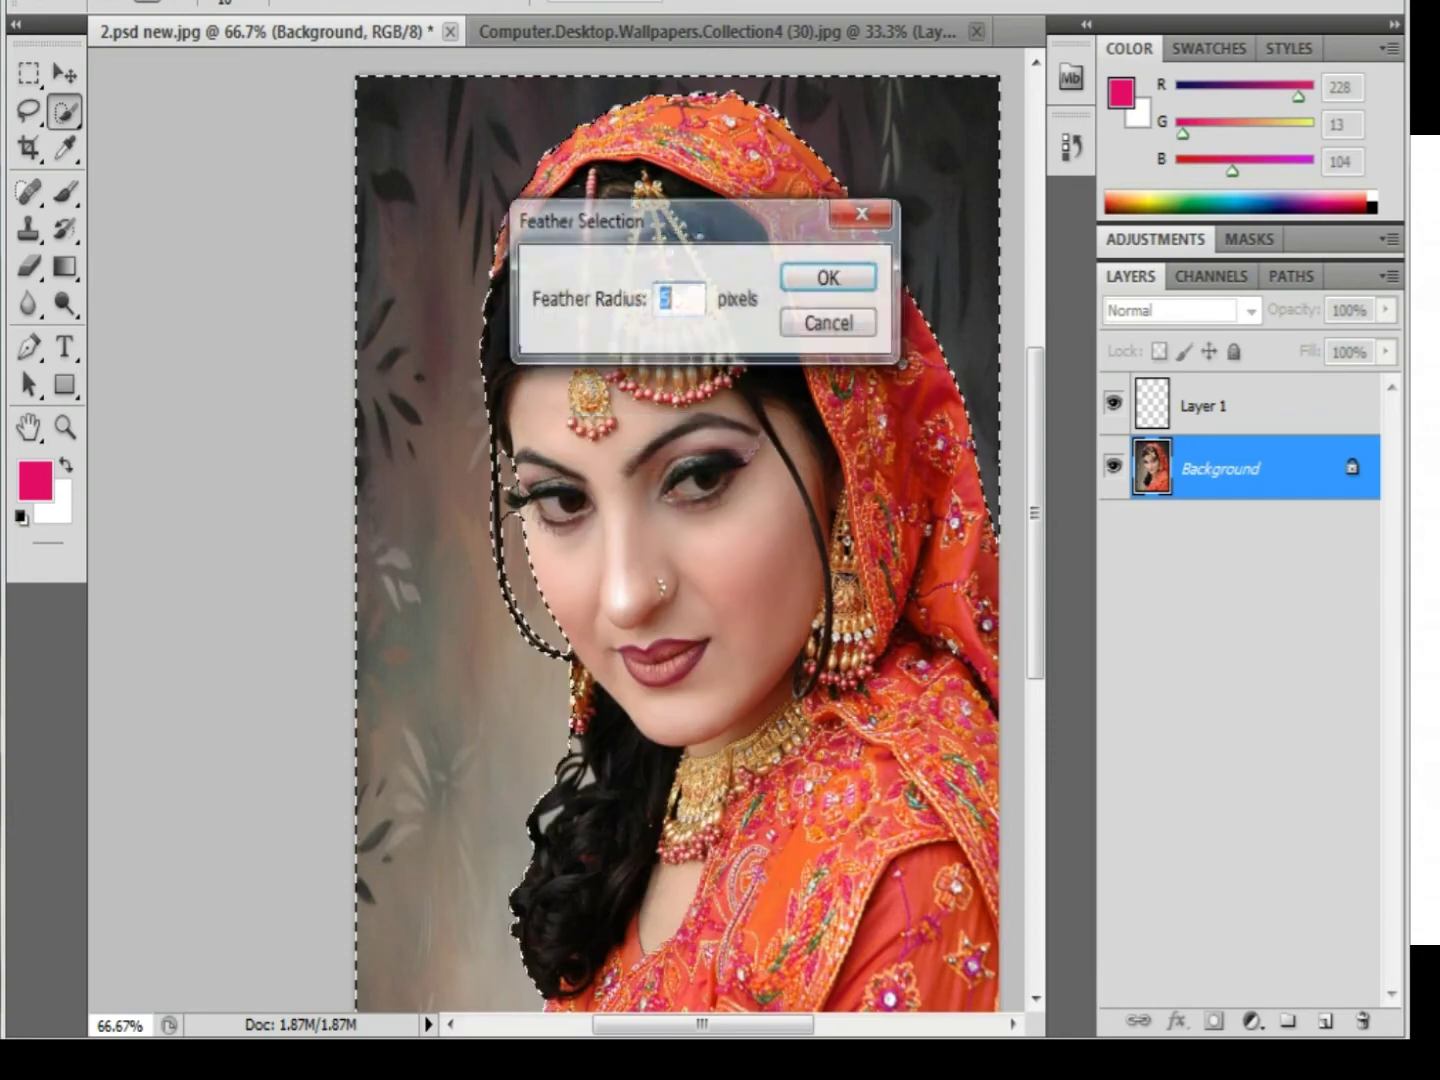
pyautogui.press('Return')
# Invert the selection and copy the bride onto her own Layer 2.
pyautogui.rightClick(720, 293)
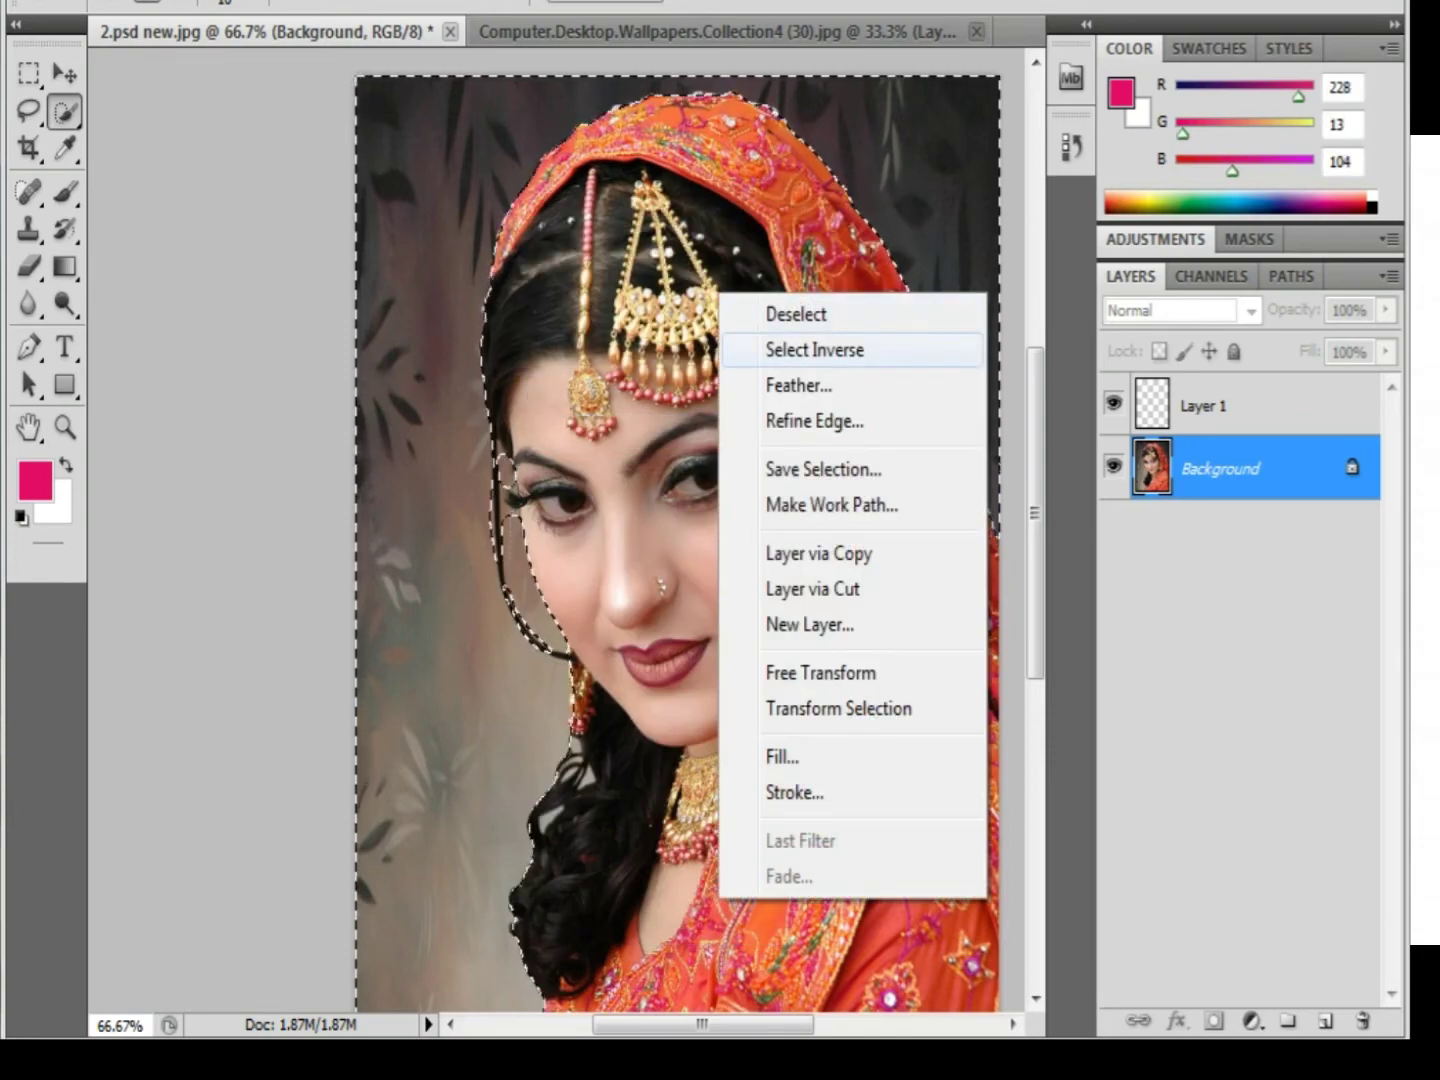
pyautogui.click(815, 349)
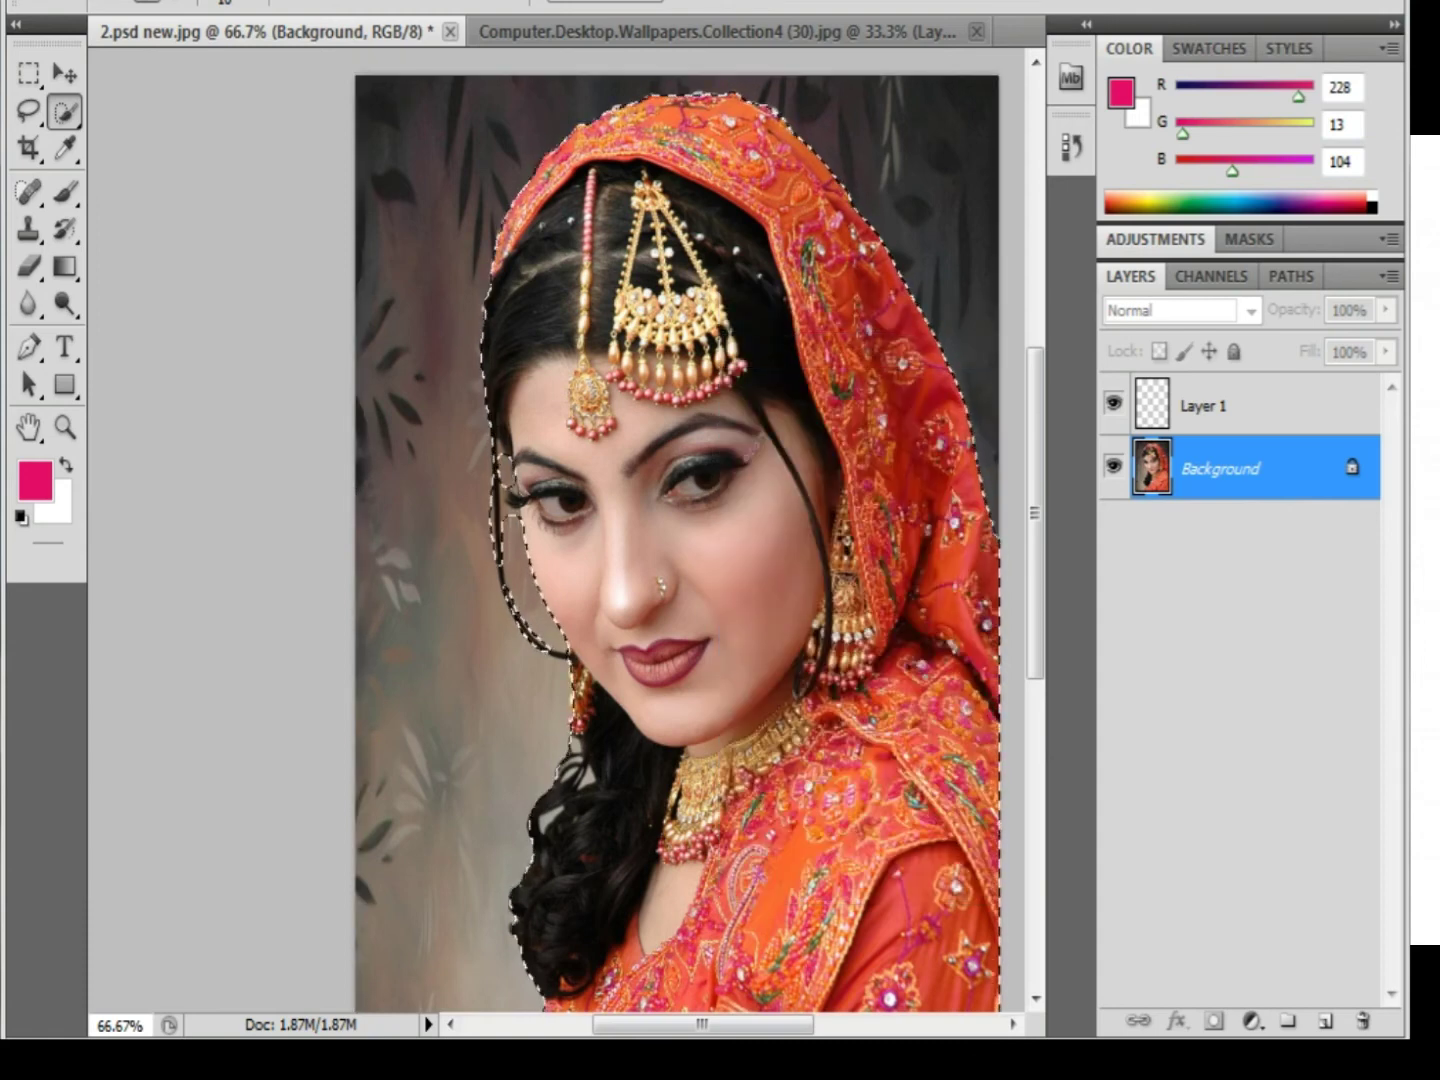
pyautogui.hotkey('ctrl', 'j')
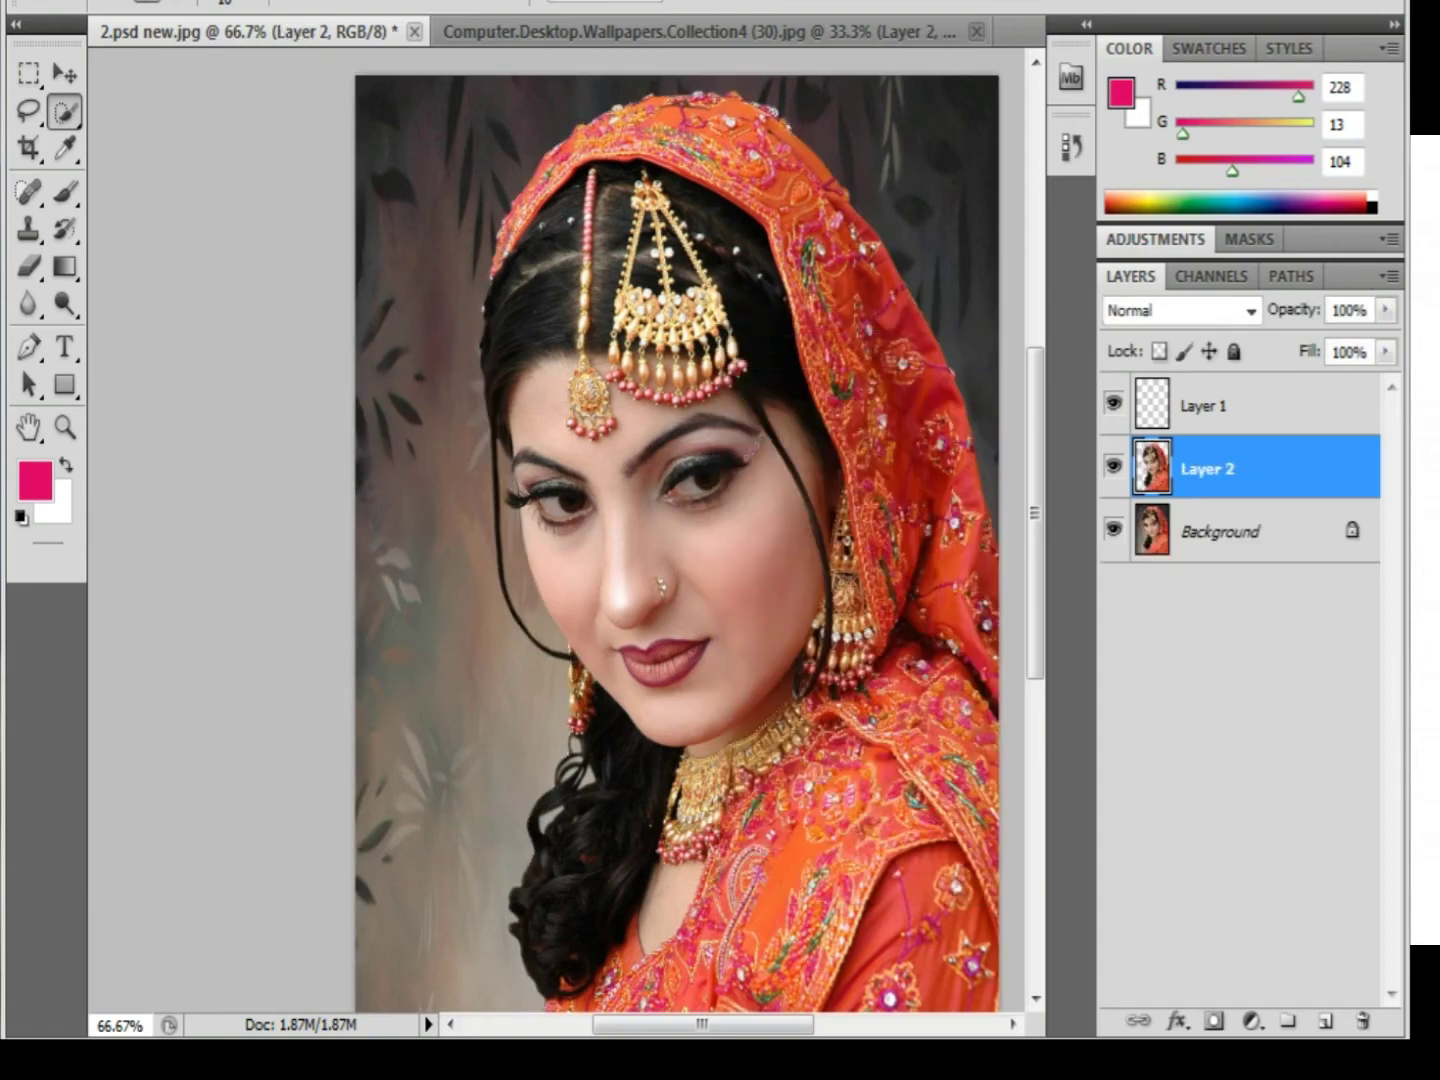
# Hide the Background, then scale the bride to about half size in the bottom-right corner.
pyautogui.click(1113, 529)
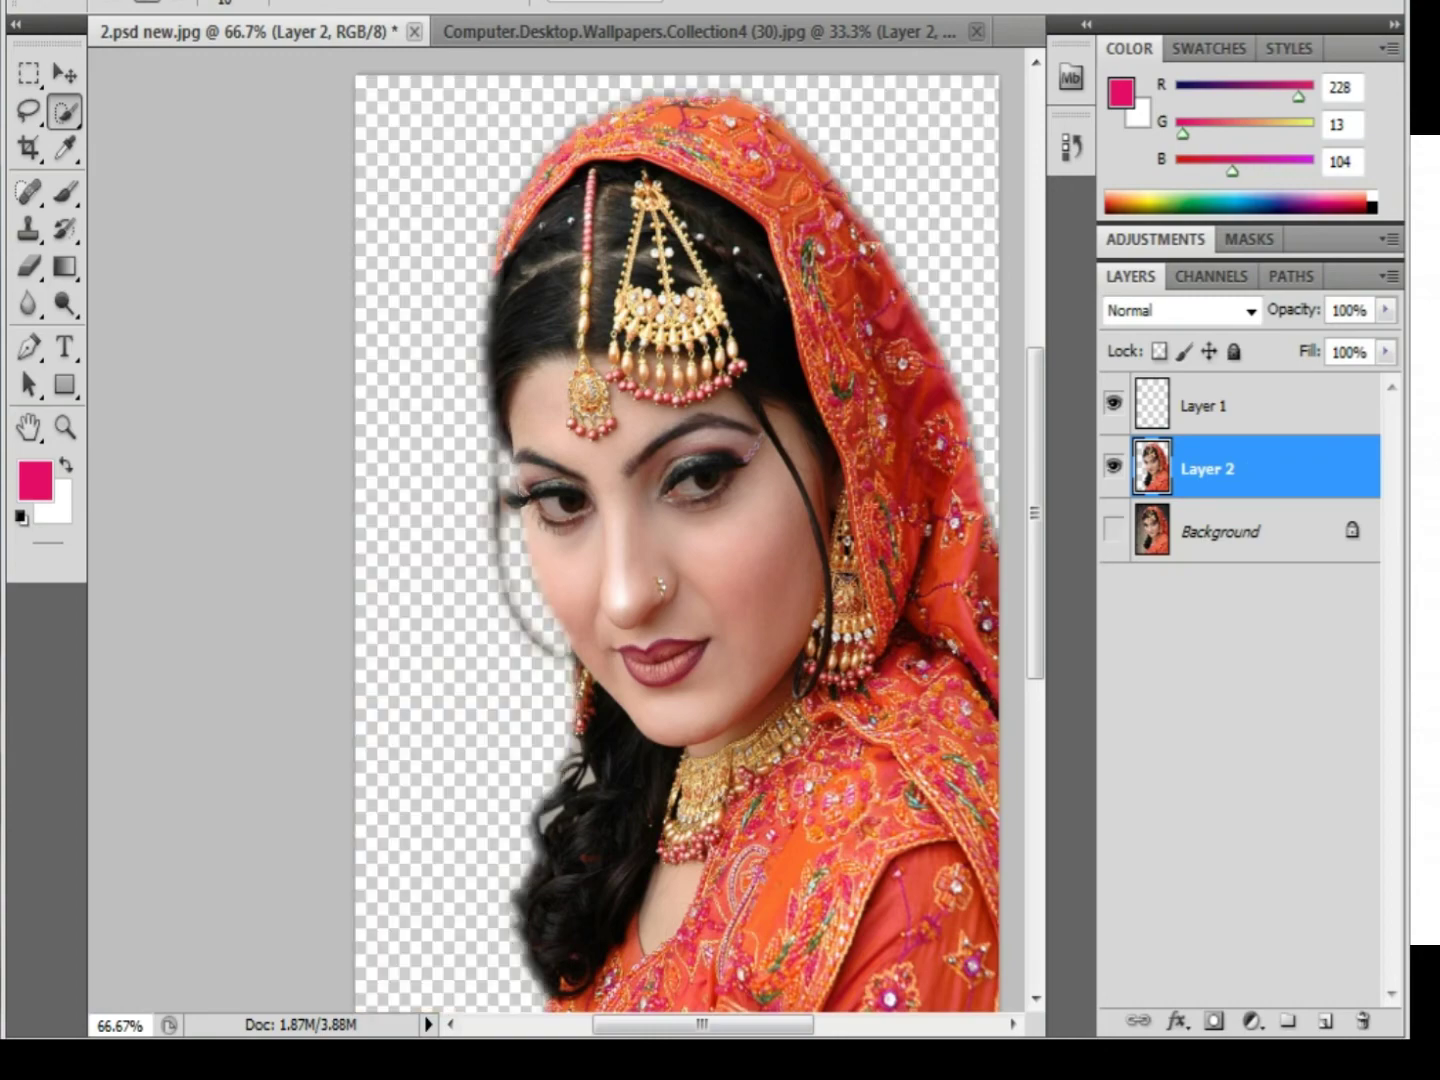
pyautogui.hotkey('ctrl', '-')
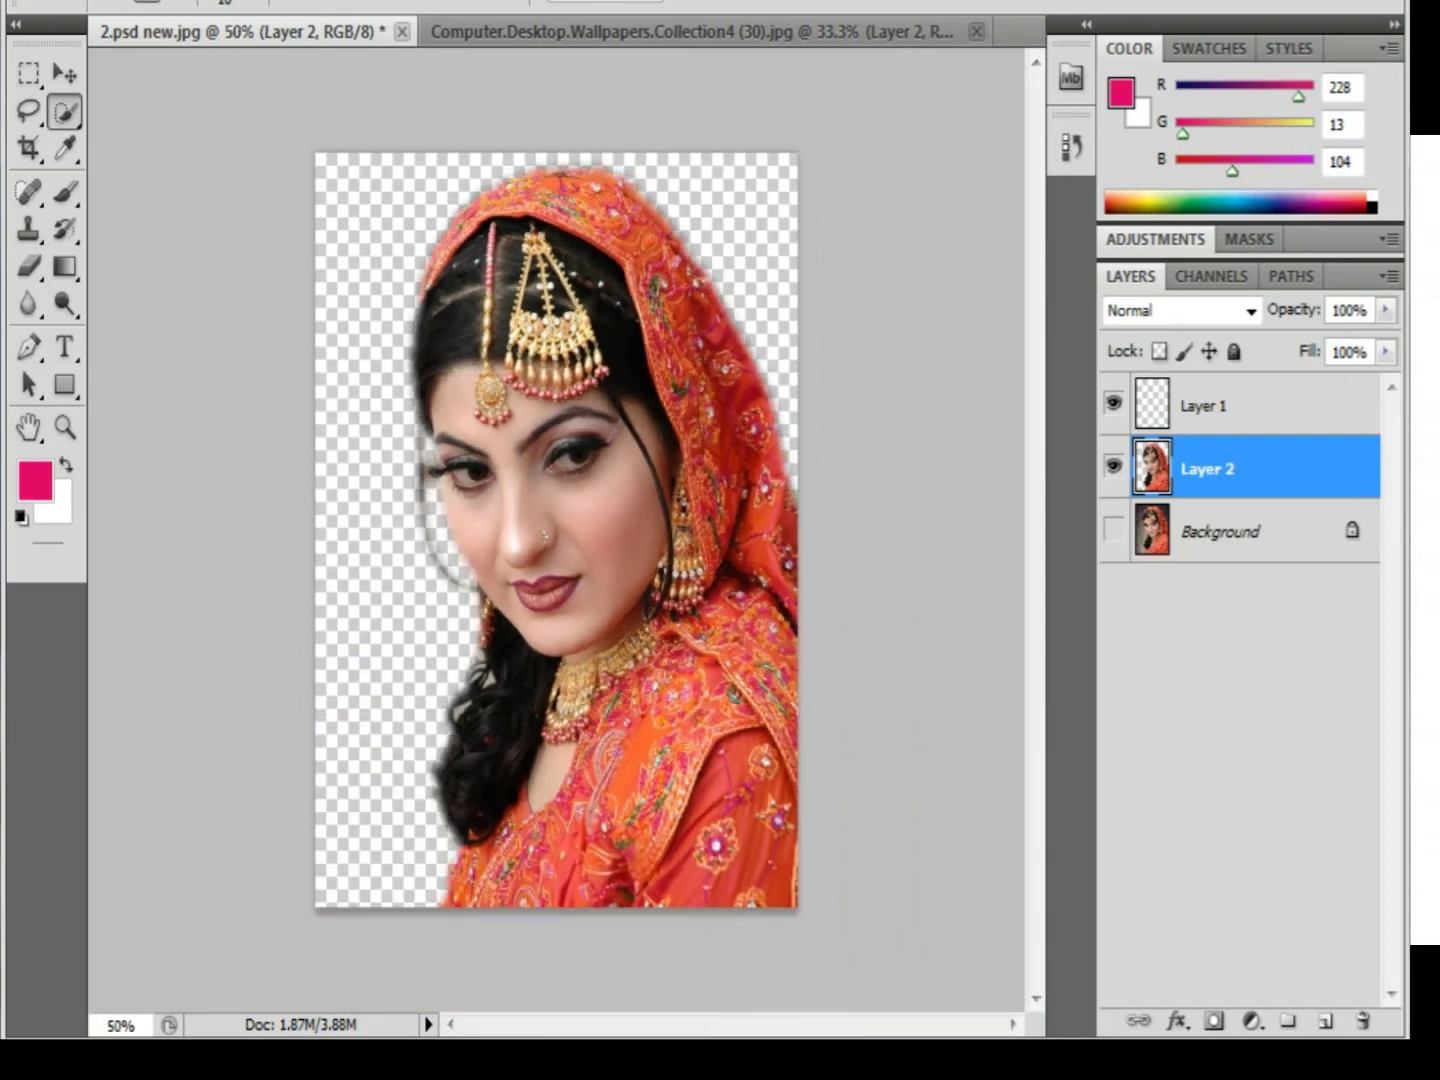
pyautogui.press('v')
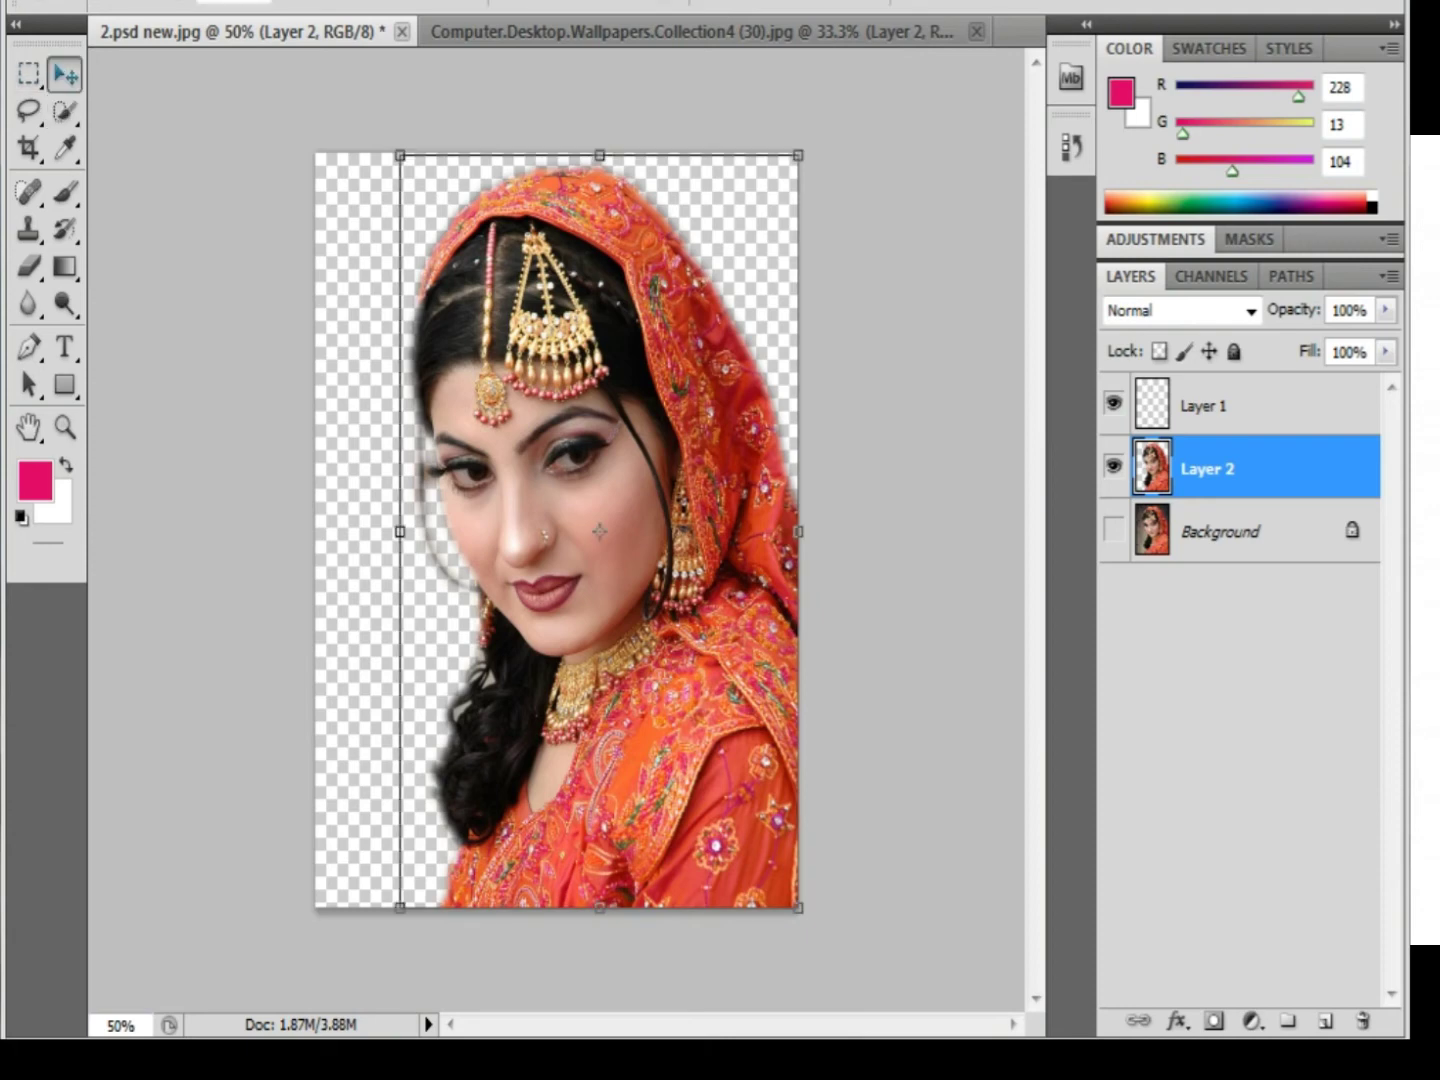
pyautogui.moveTo(599, 531); pyautogui.dragTo(515, 505)
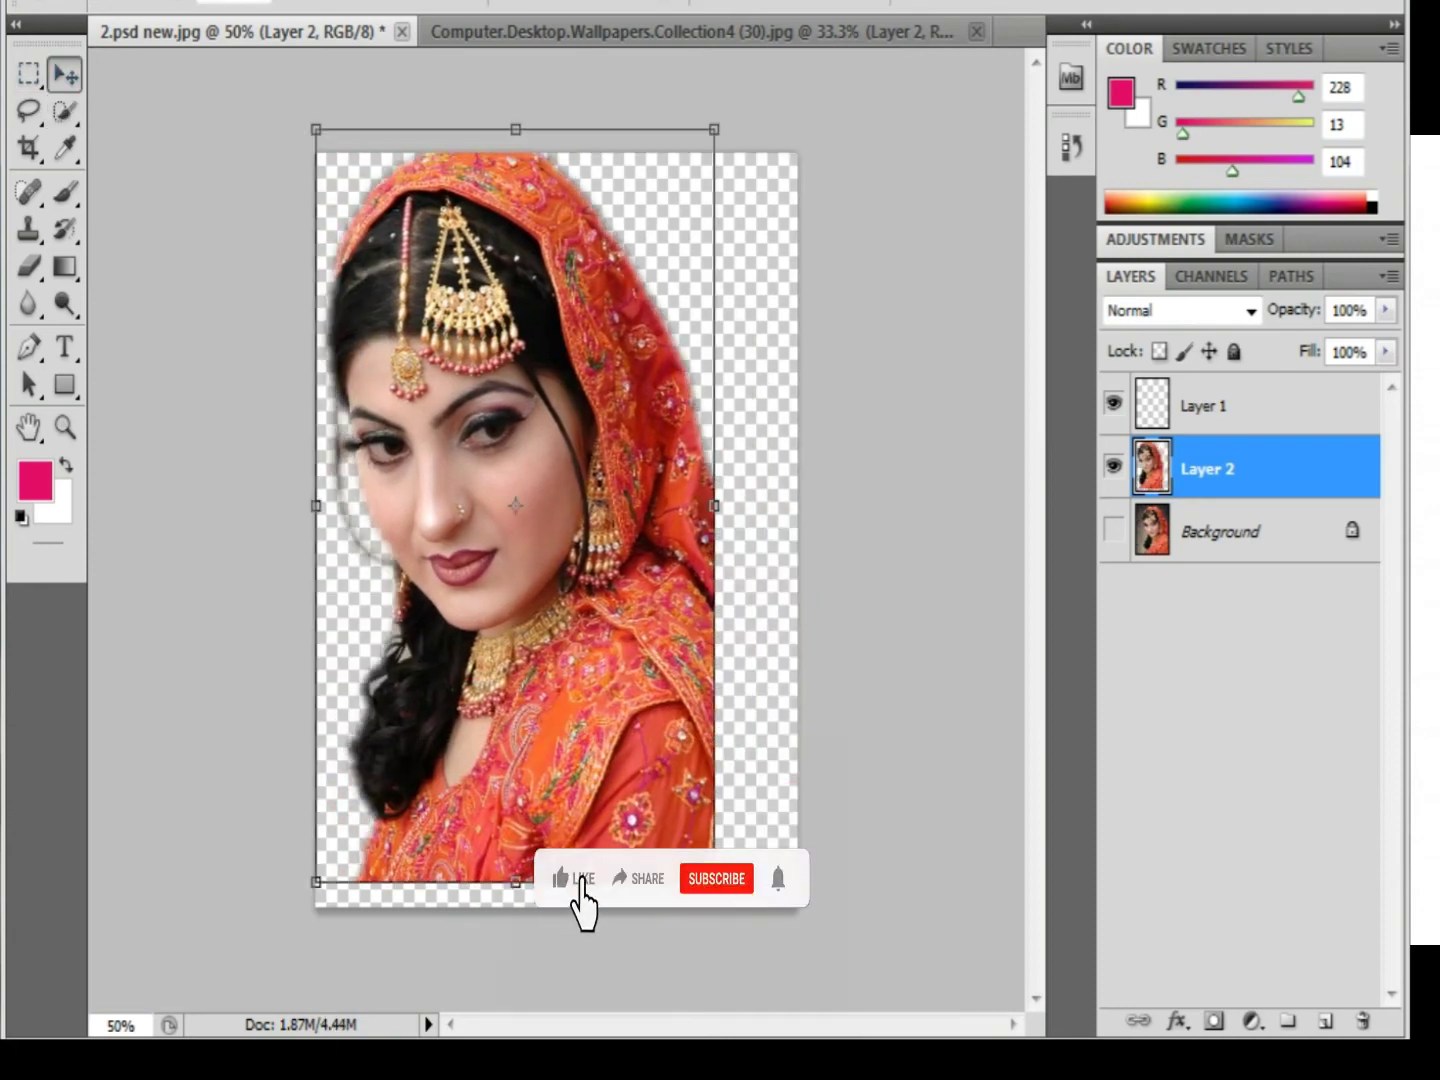
pyautogui.moveTo(515, 505)
pyautogui.mouseDown()
pyautogui.moveTo(546, 530)
pyautogui.moveTo(566, 515)
pyautogui.moveTo(595, 531)
pyautogui.mouseUp()
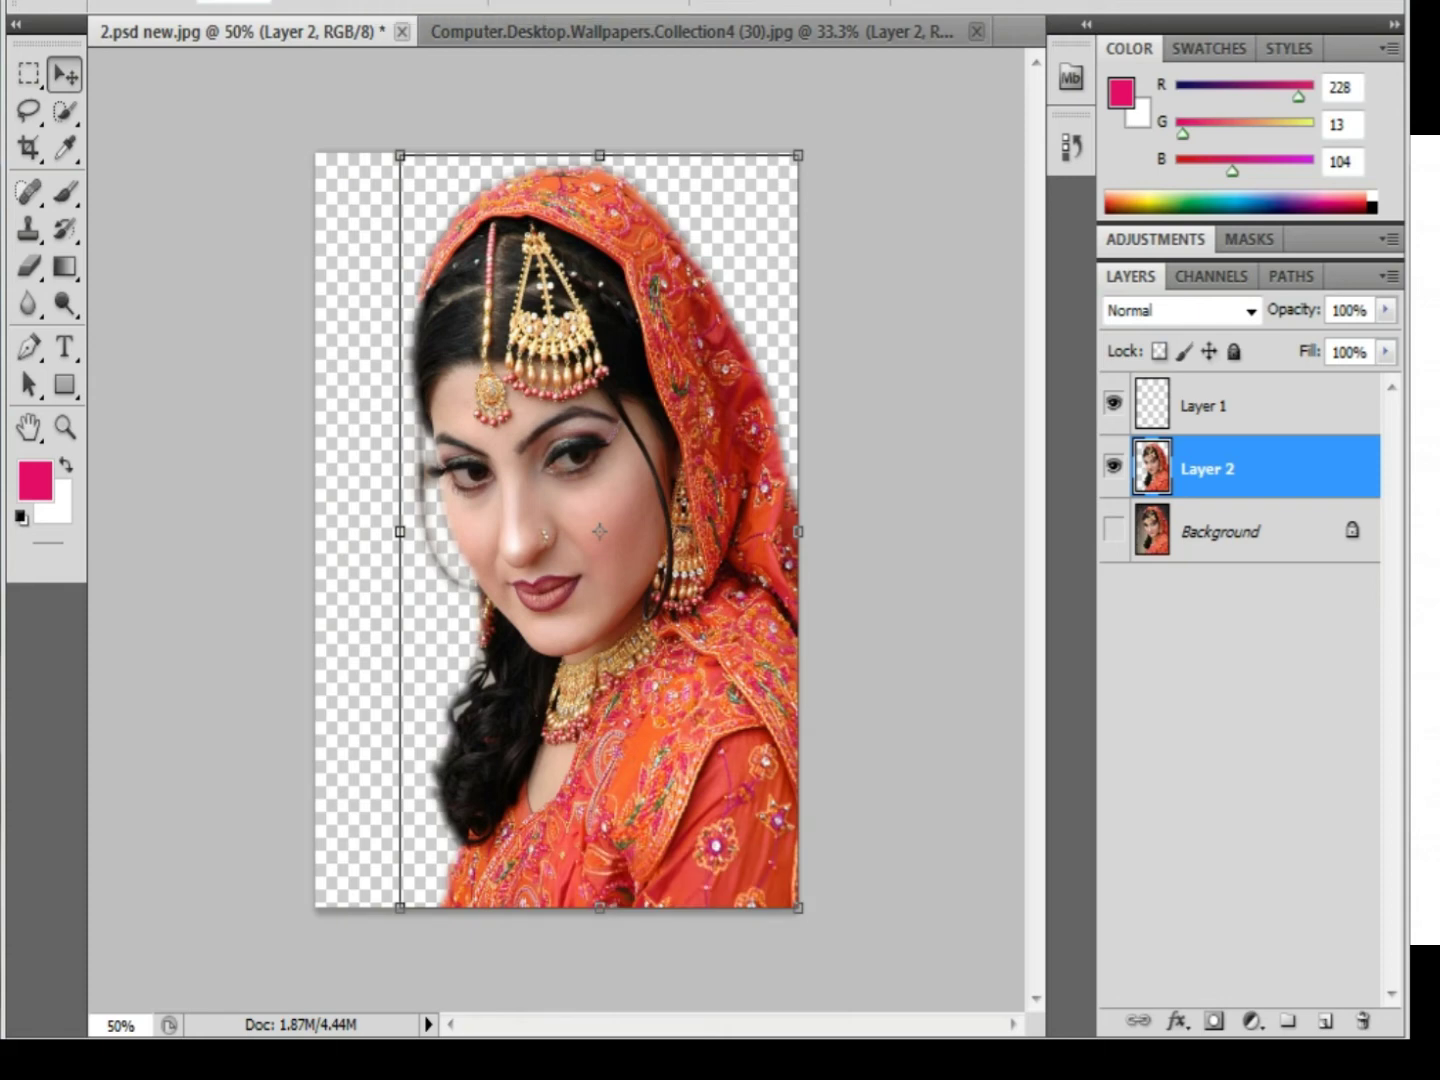
pyautogui.moveTo(400, 907); pyautogui.dragTo(497, 725)
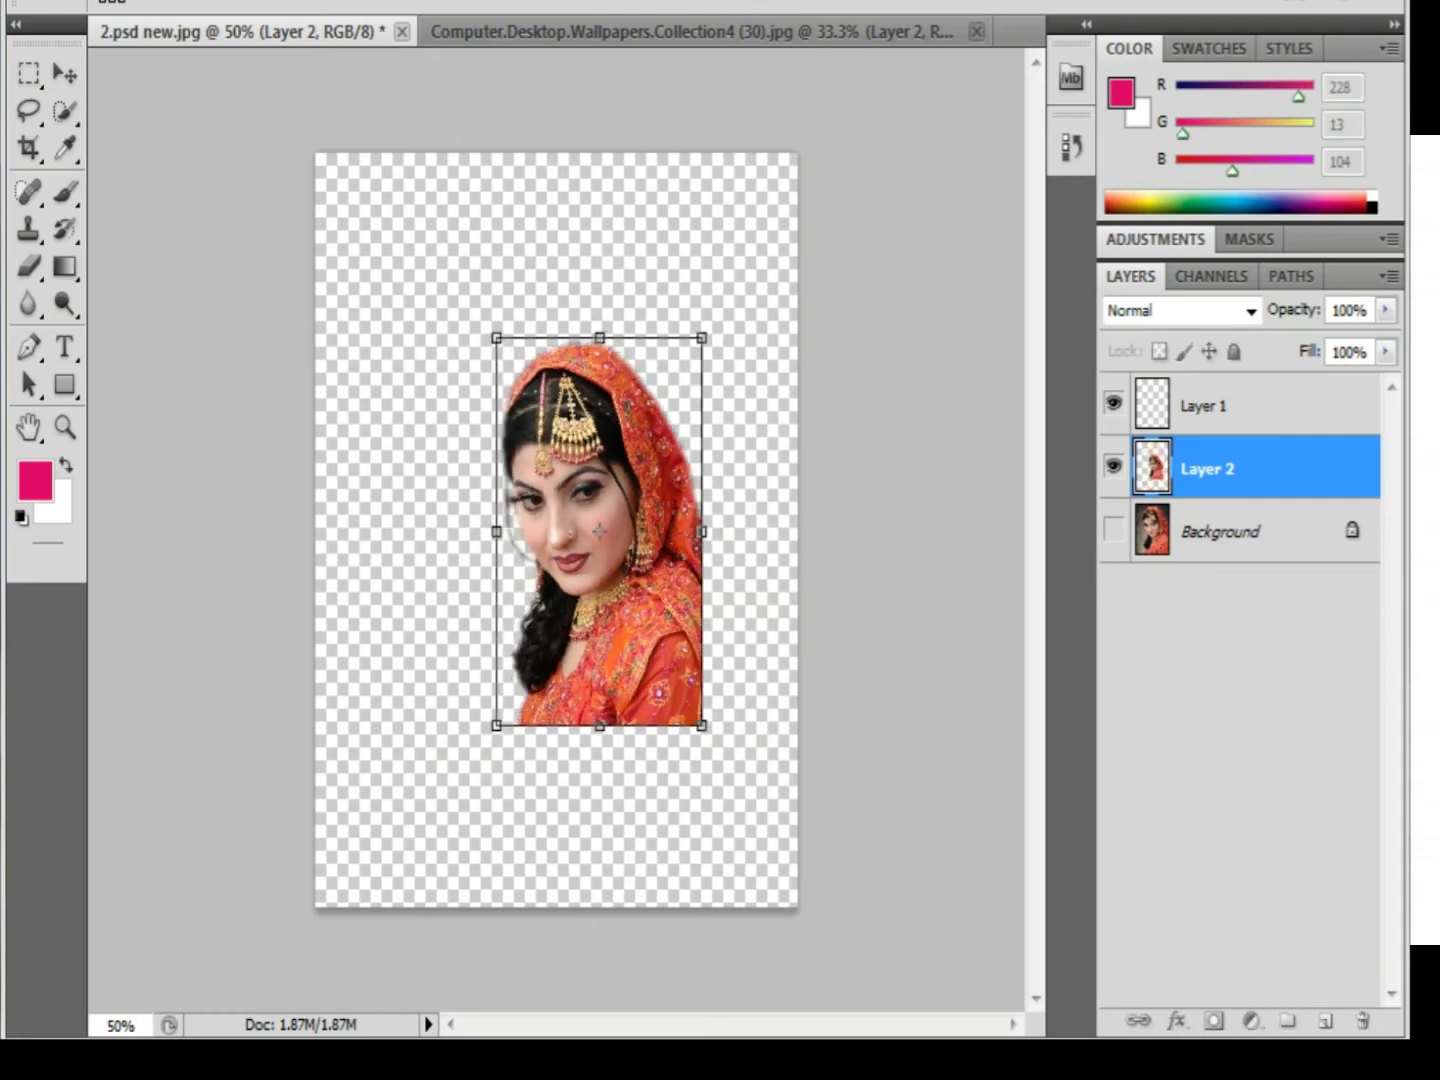
pyautogui.moveTo(599, 560); pyautogui.dragTo(695, 742)
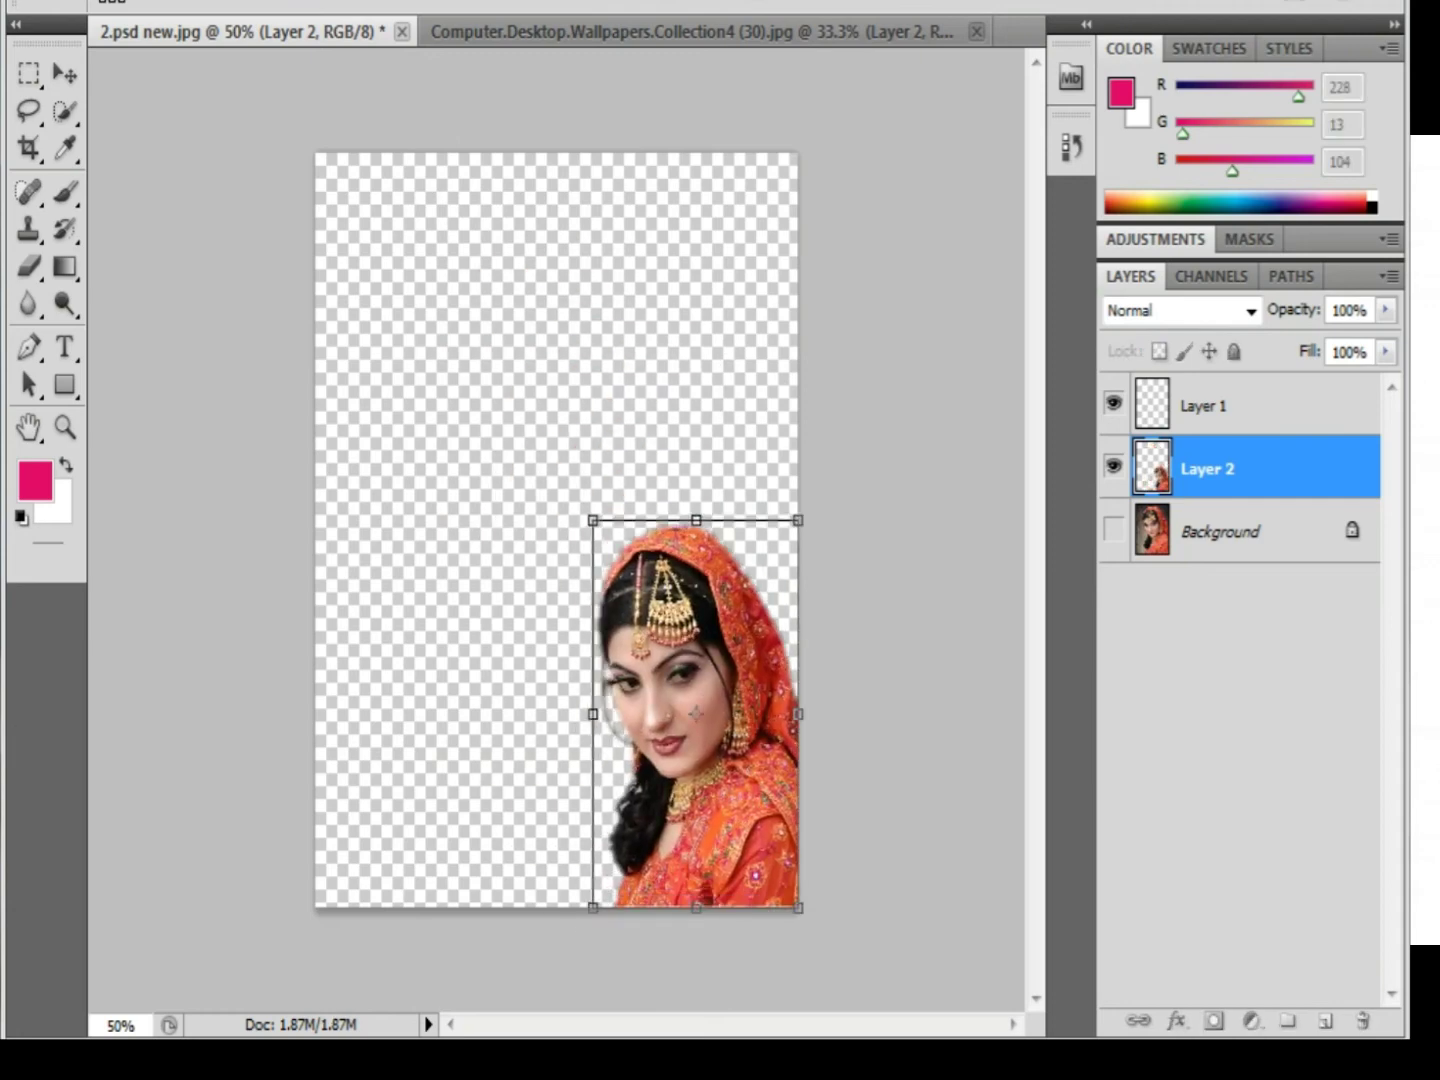
pyautogui.press('Return')
# Drag the blue-sky woman's Layer 2 into the bride's document, shrink her, and place her left of the bride.
pyautogui.click(690, 31)
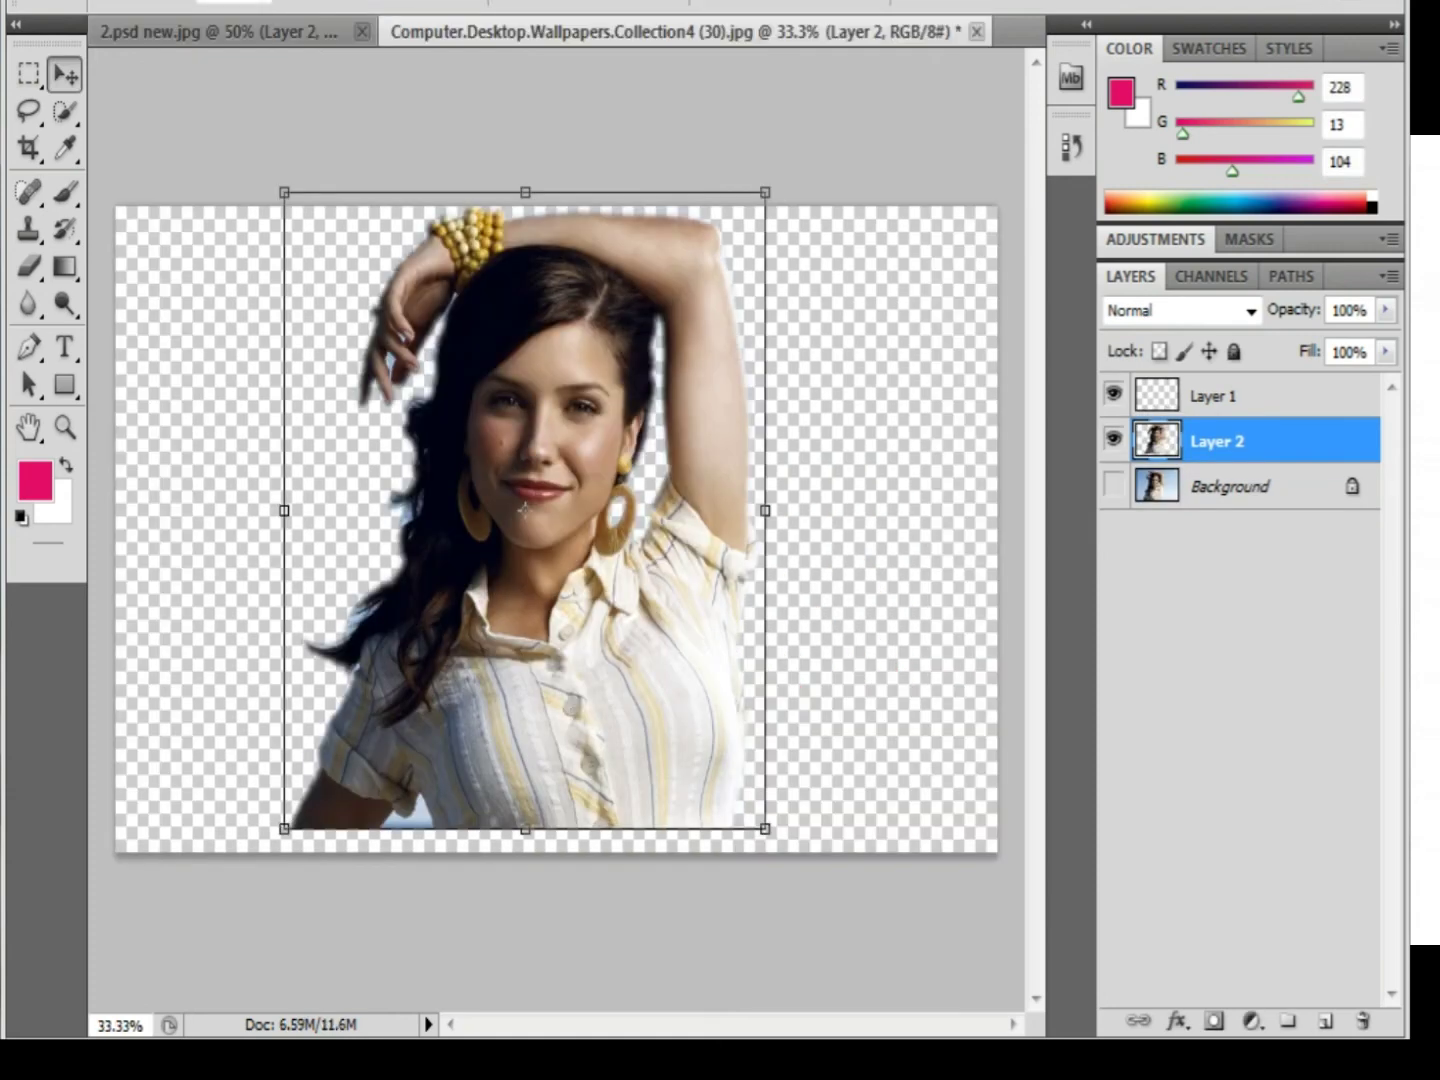
pyautogui.moveTo(523, 507)
pyautogui.mouseDown()
pyautogui.moveTo(215, 31)
pyautogui.moveTo(389, 111)
pyautogui.moveTo(512, 443)
pyautogui.moveTo(513, 749)
pyautogui.mouseUp()
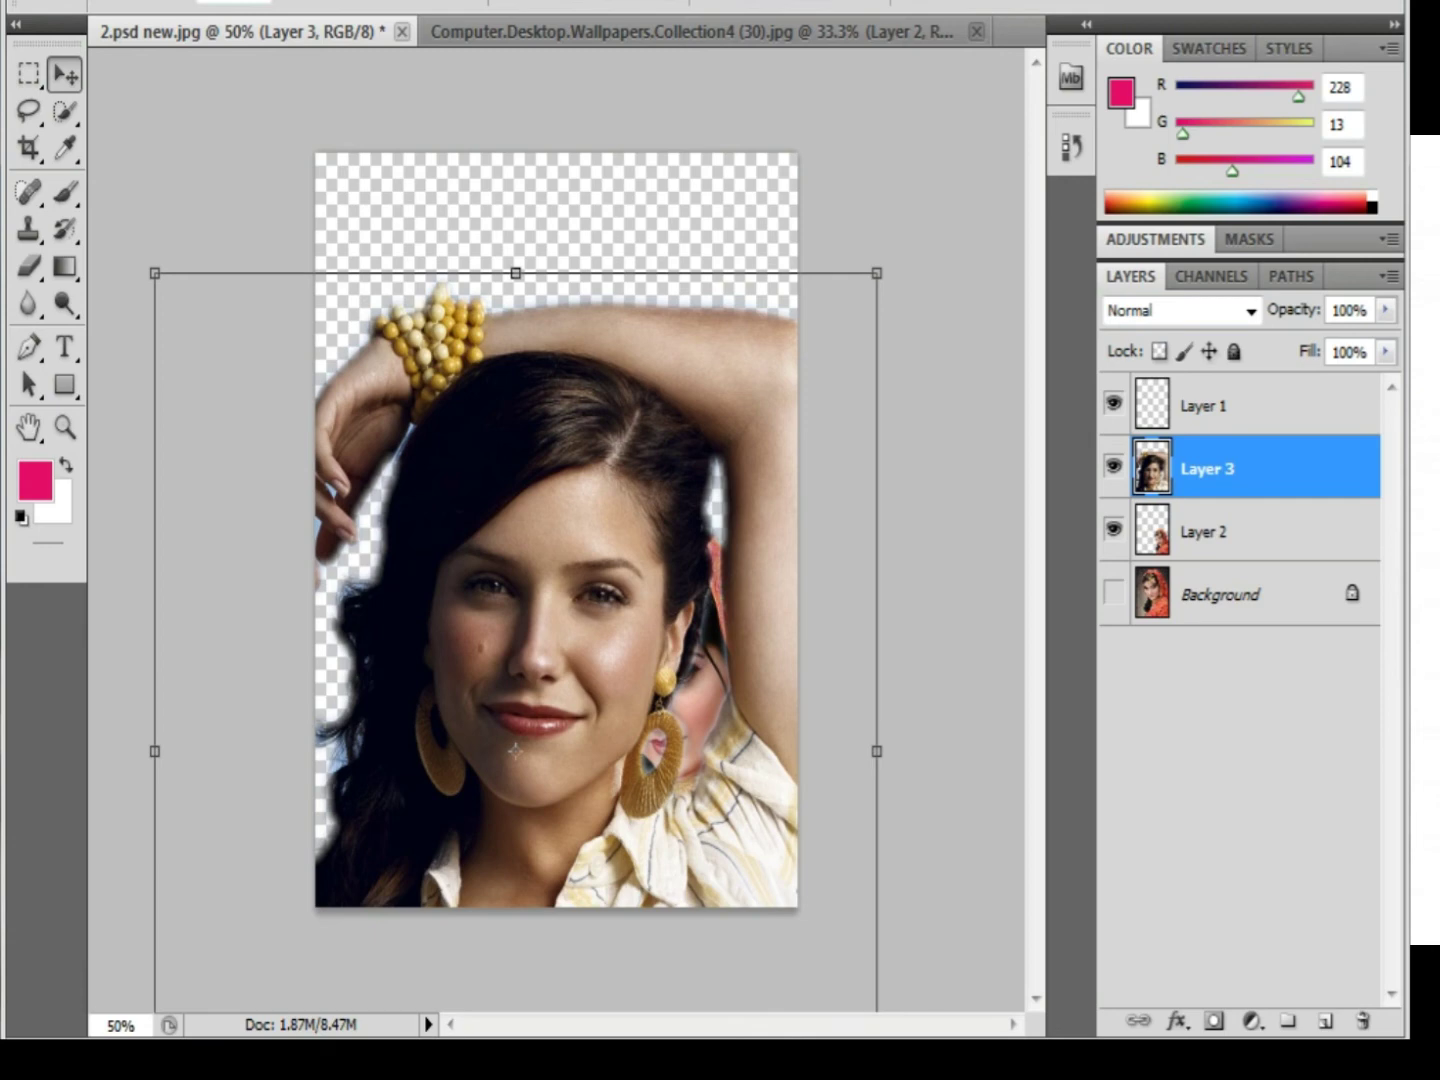
pyautogui.moveTo(877, 273); pyautogui.dragTo(637, 591)
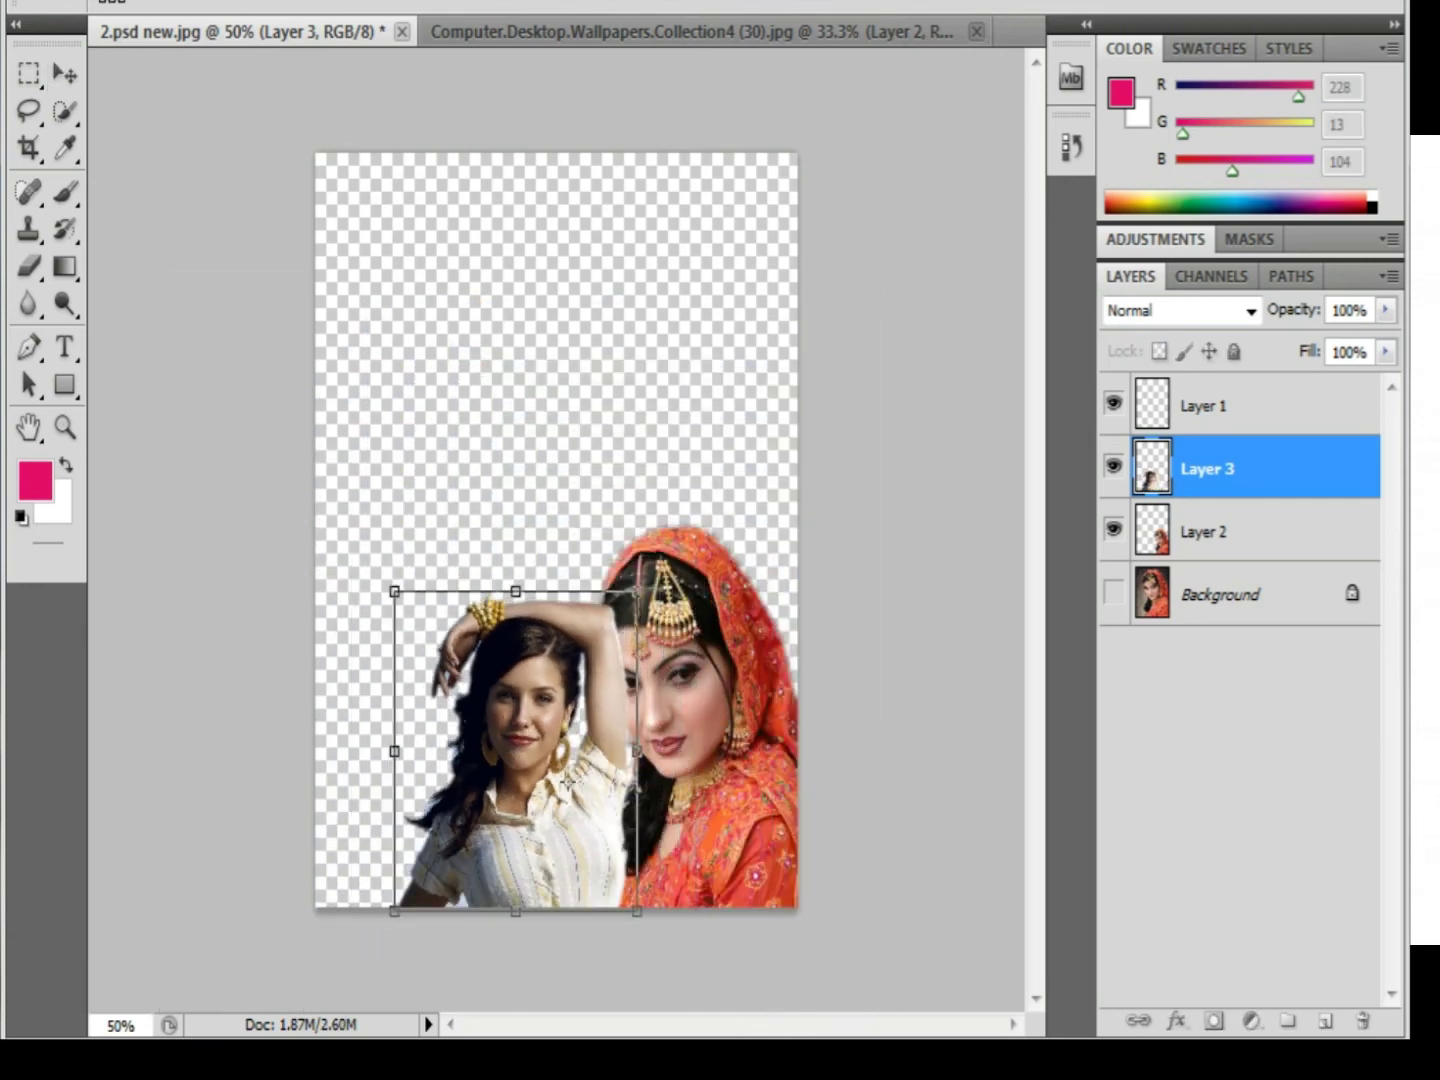
pyautogui.moveTo(515, 750); pyautogui.dragTo(460, 747)
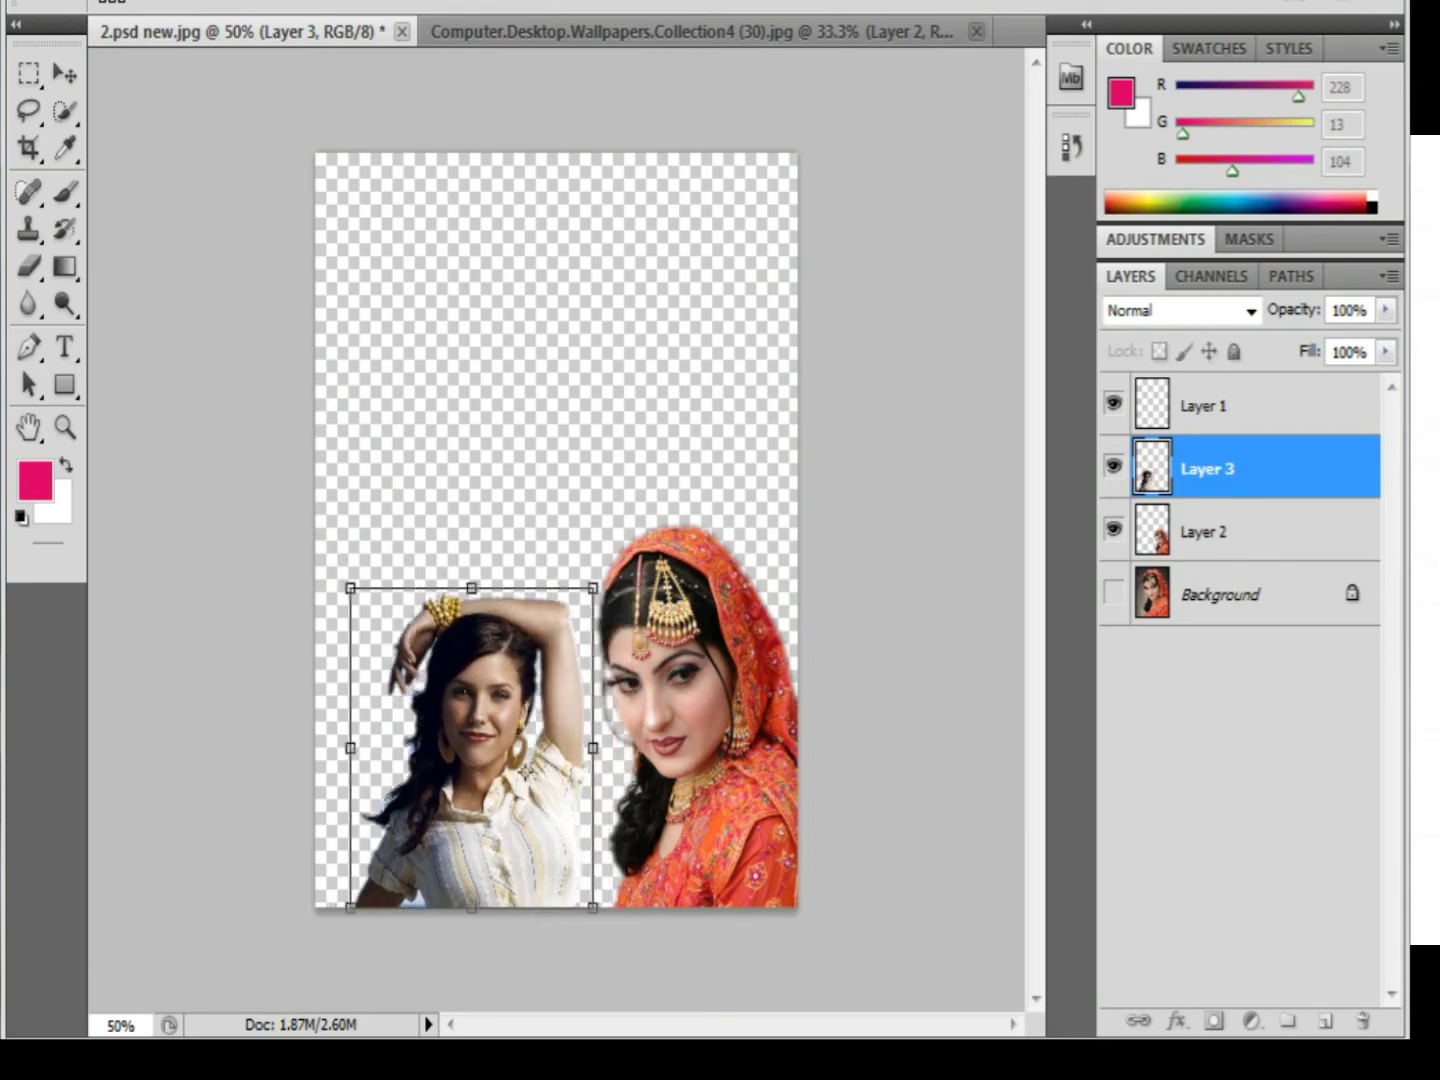
pyautogui.moveTo(523, 771); pyautogui.dragTo(529, 771)
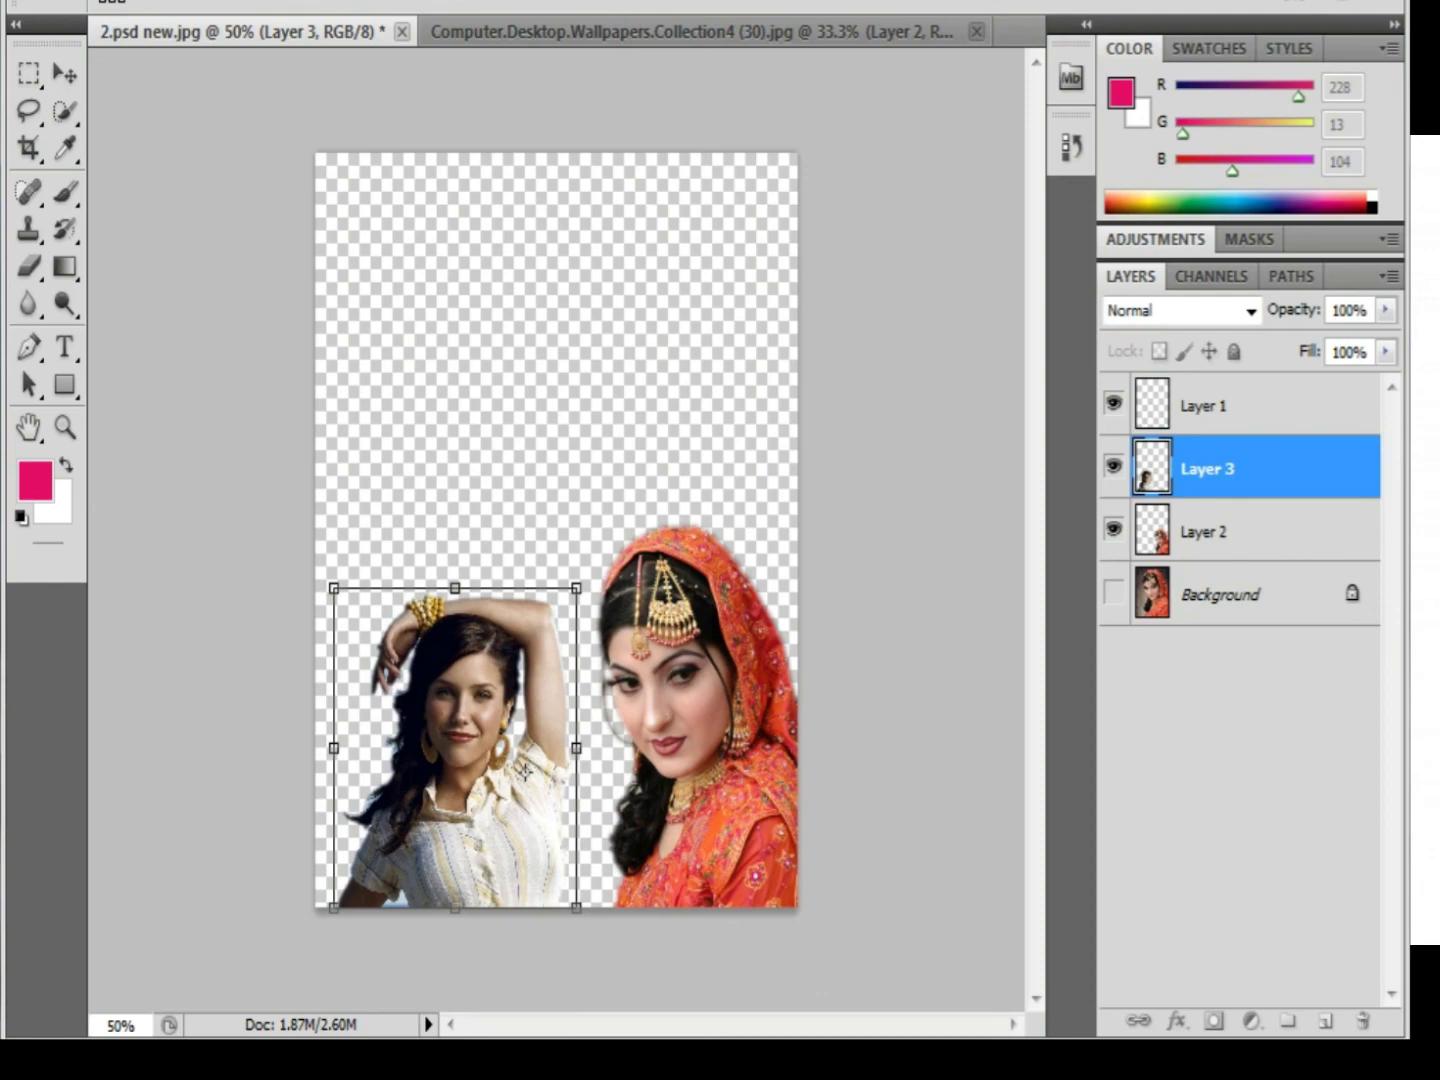
# Zoom the canvas to 66.7% and commit the woman's pending resize and placement.
pyautogui.hotkey('ctrl', '+')
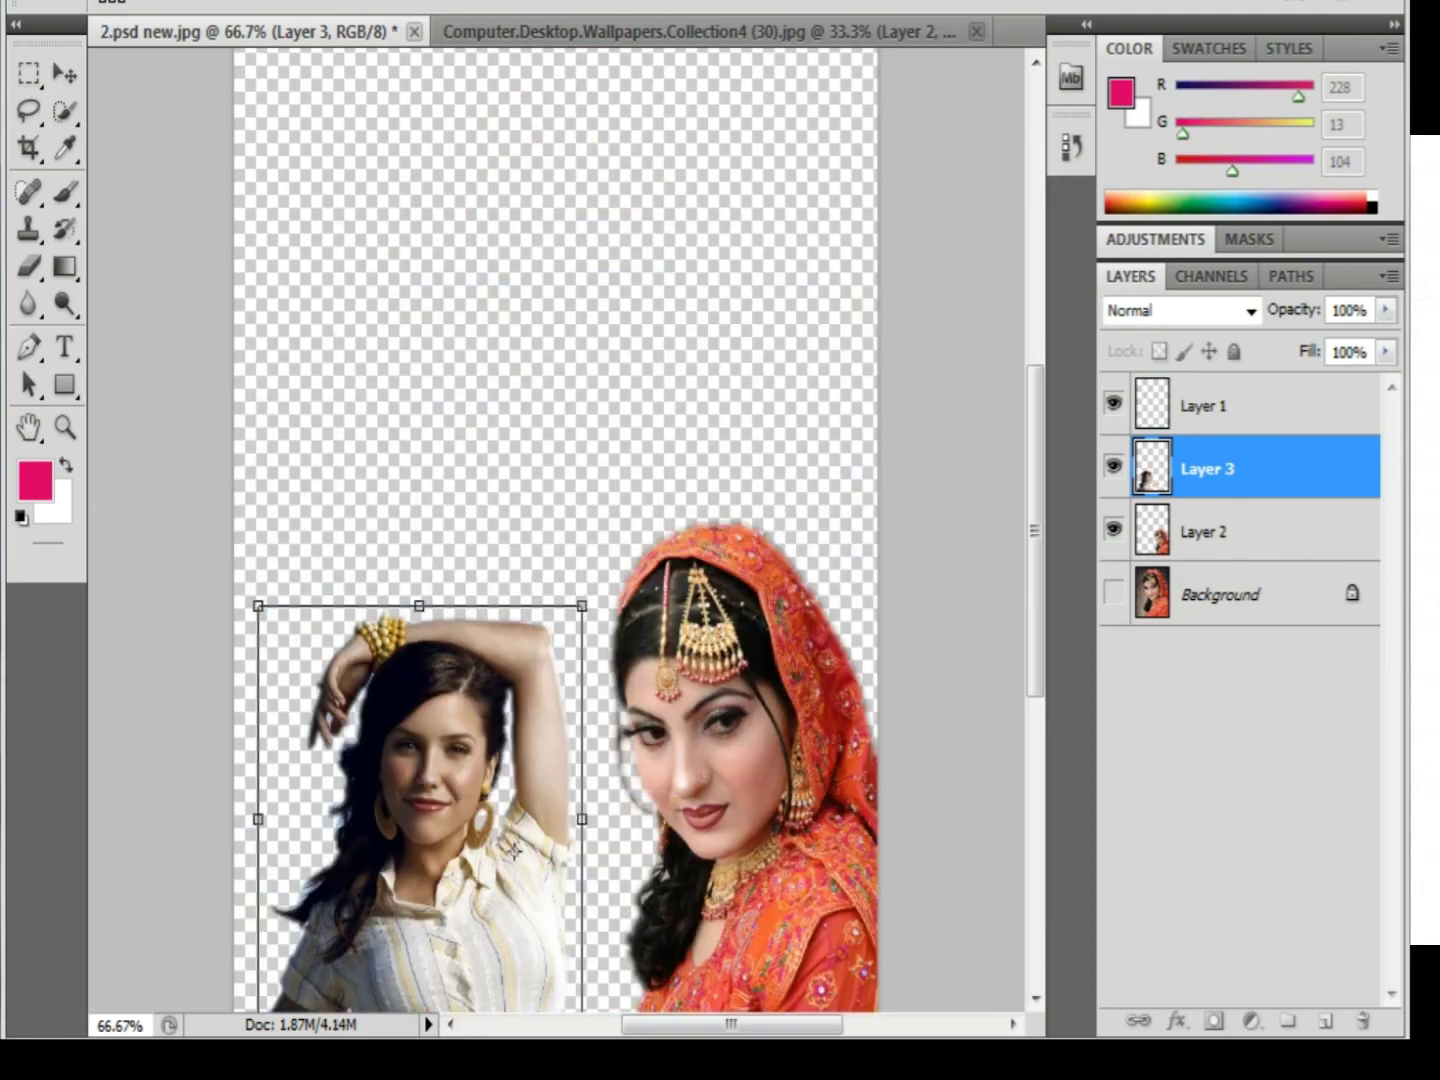
pyautogui.scroll(-3, 555, 540)
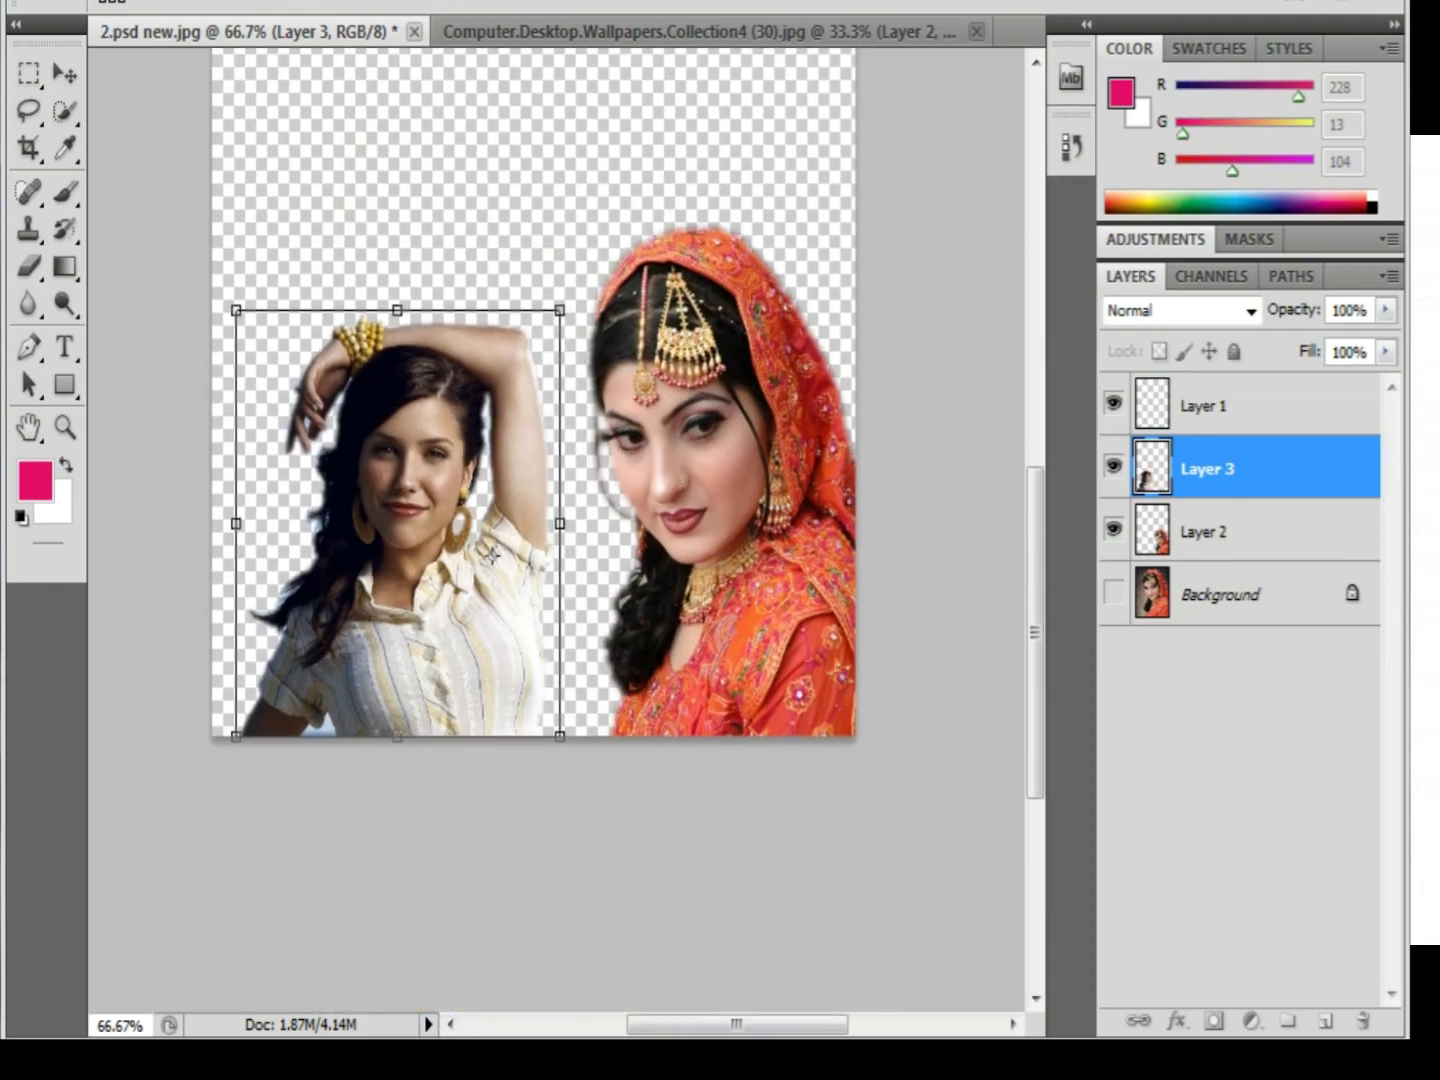
pyautogui.press('Return')
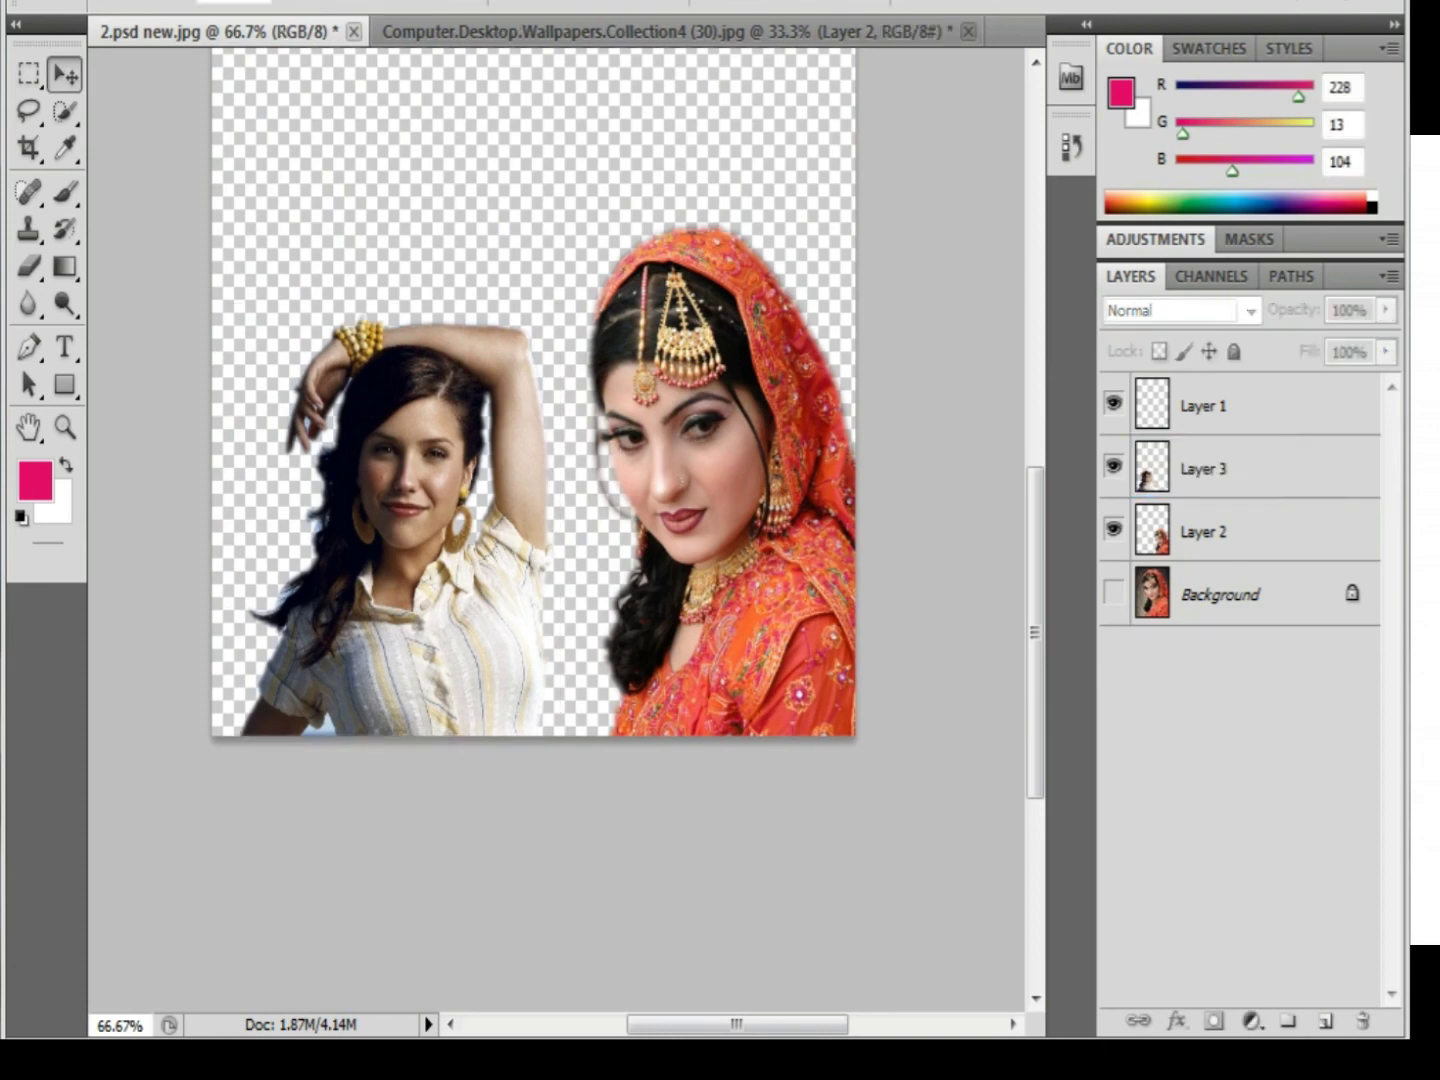
# Shift Layer 3's woman slightly right toward the bride and put her under Free Transform again.
pyautogui.scroll(3, 535, 500)
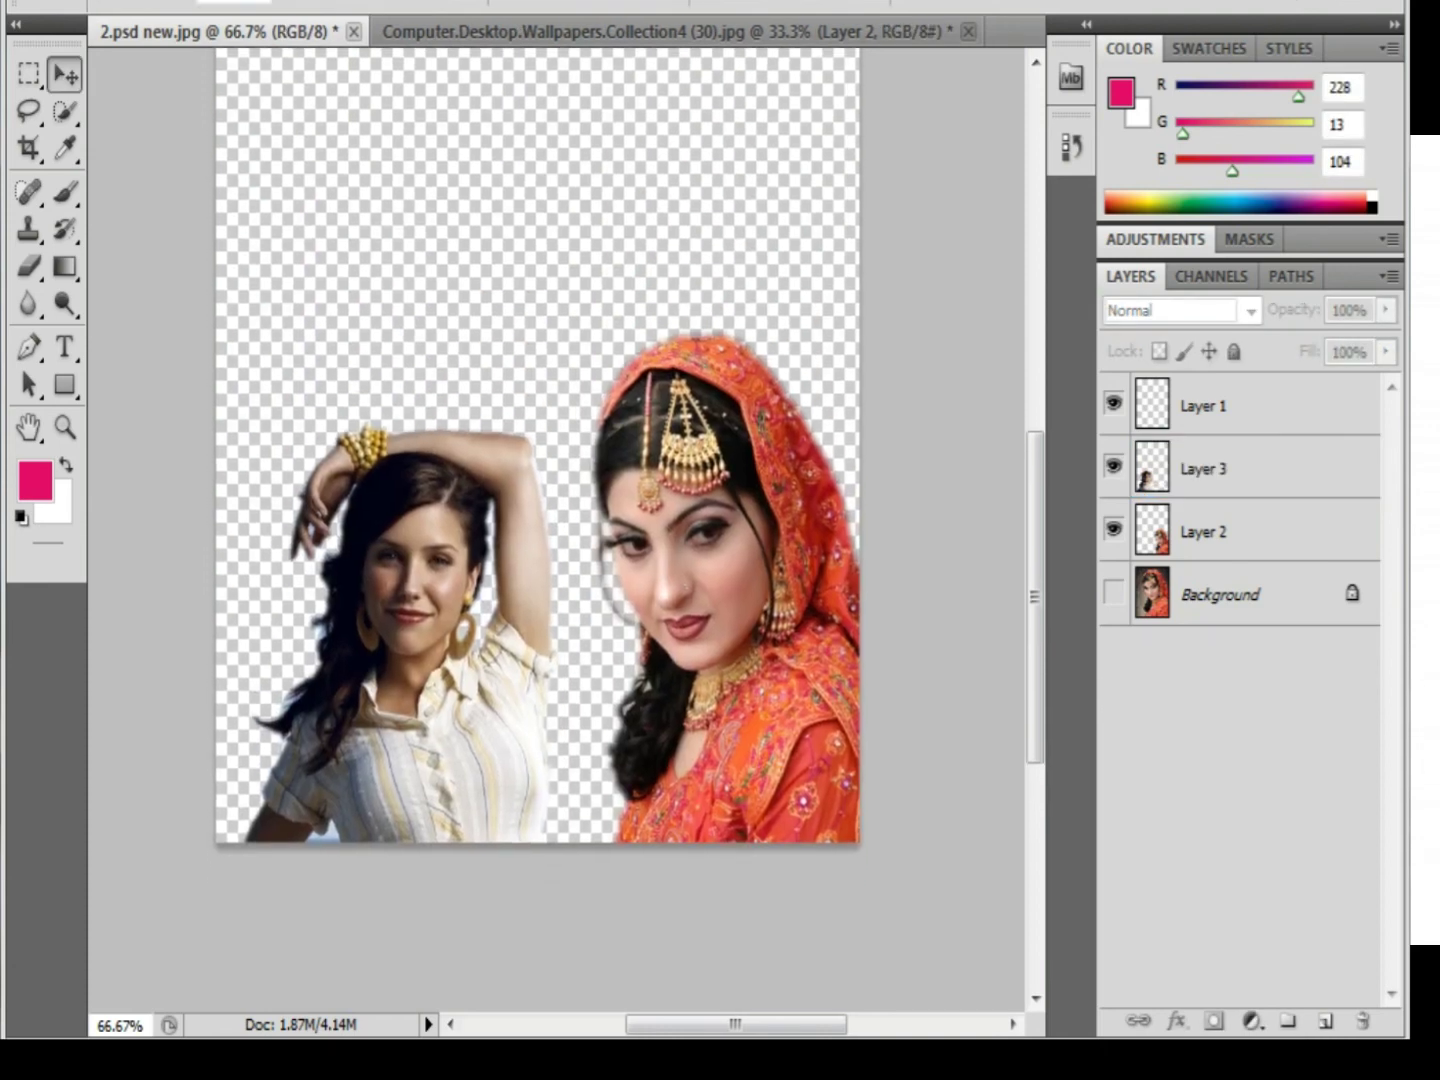
pyautogui.scroll(1, 540, 510)
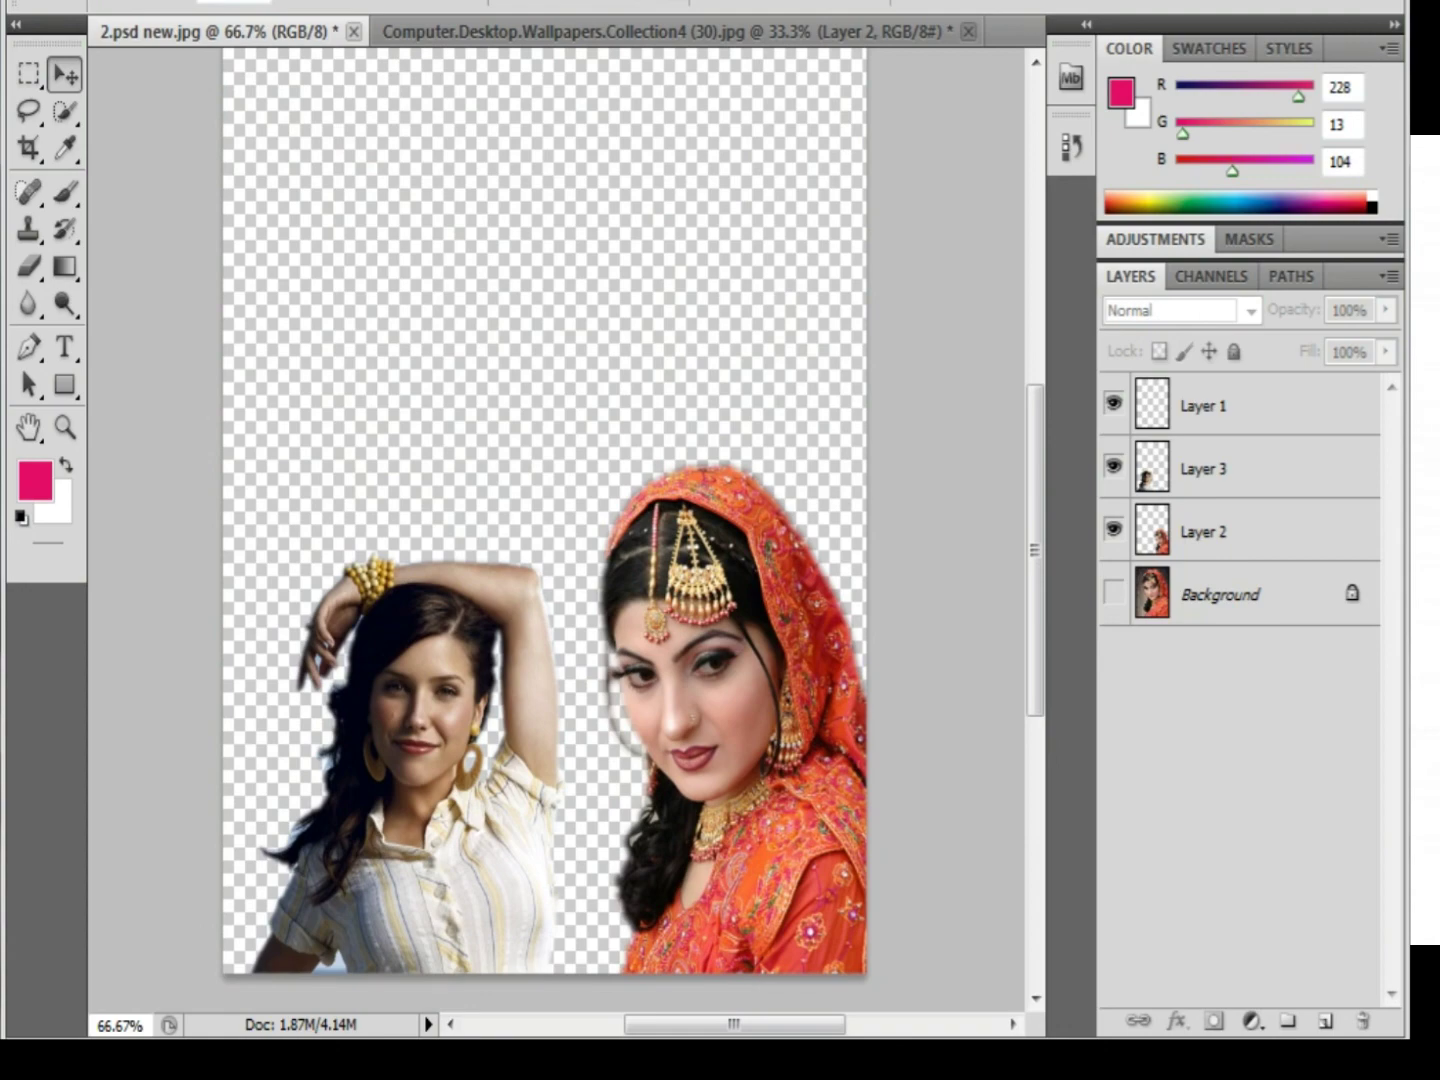
pyautogui.click(1203, 468)
pyautogui.moveTo(430, 750)
pyautogui.mouseDown()
pyautogui.moveTo(740, 360)
pyautogui.moveTo(450, 700)
pyautogui.moveTo(458, 768)
pyautogui.moveTo(473, 766)
pyautogui.mouseUp()
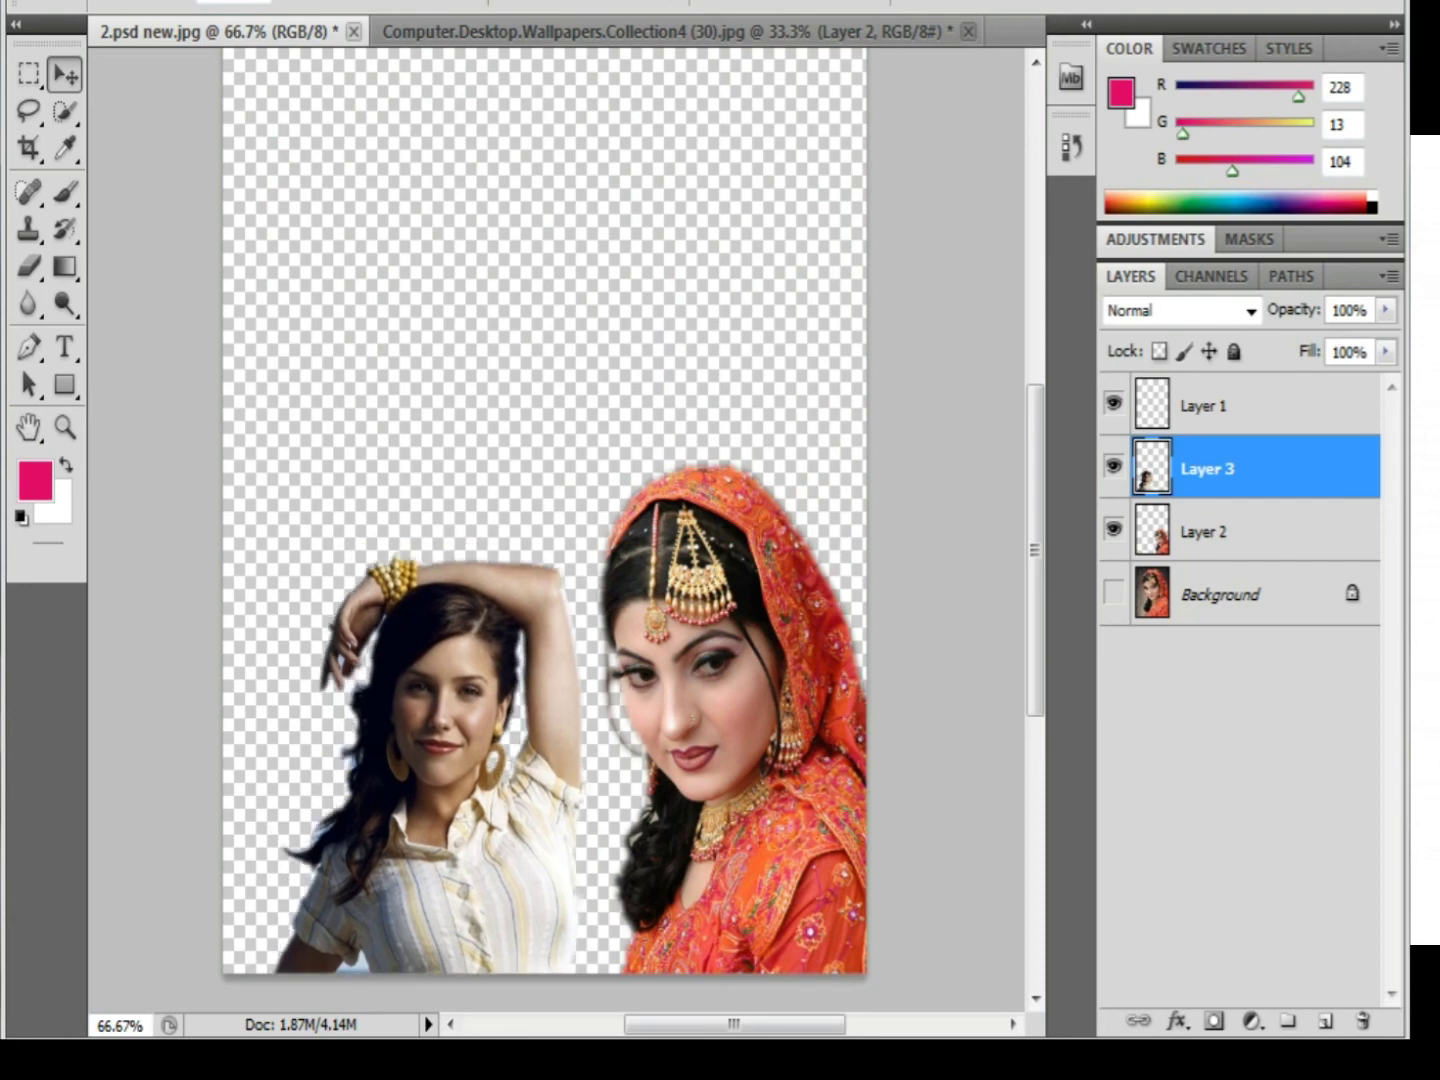
pyautogui.hotkey('ctrl', 't')
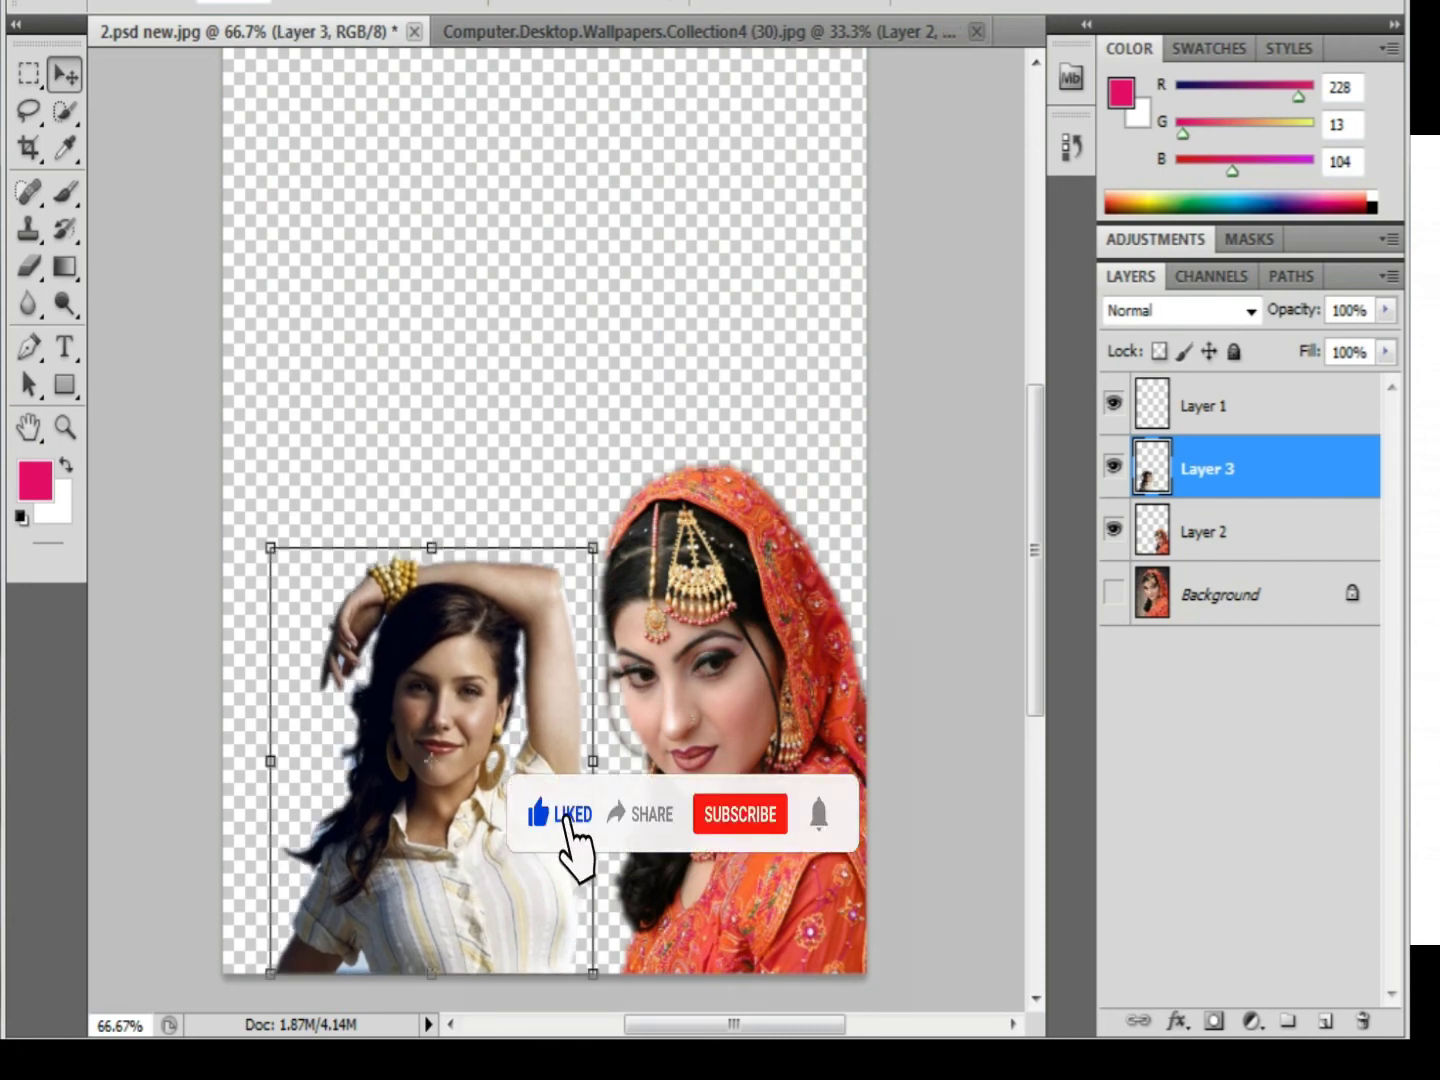